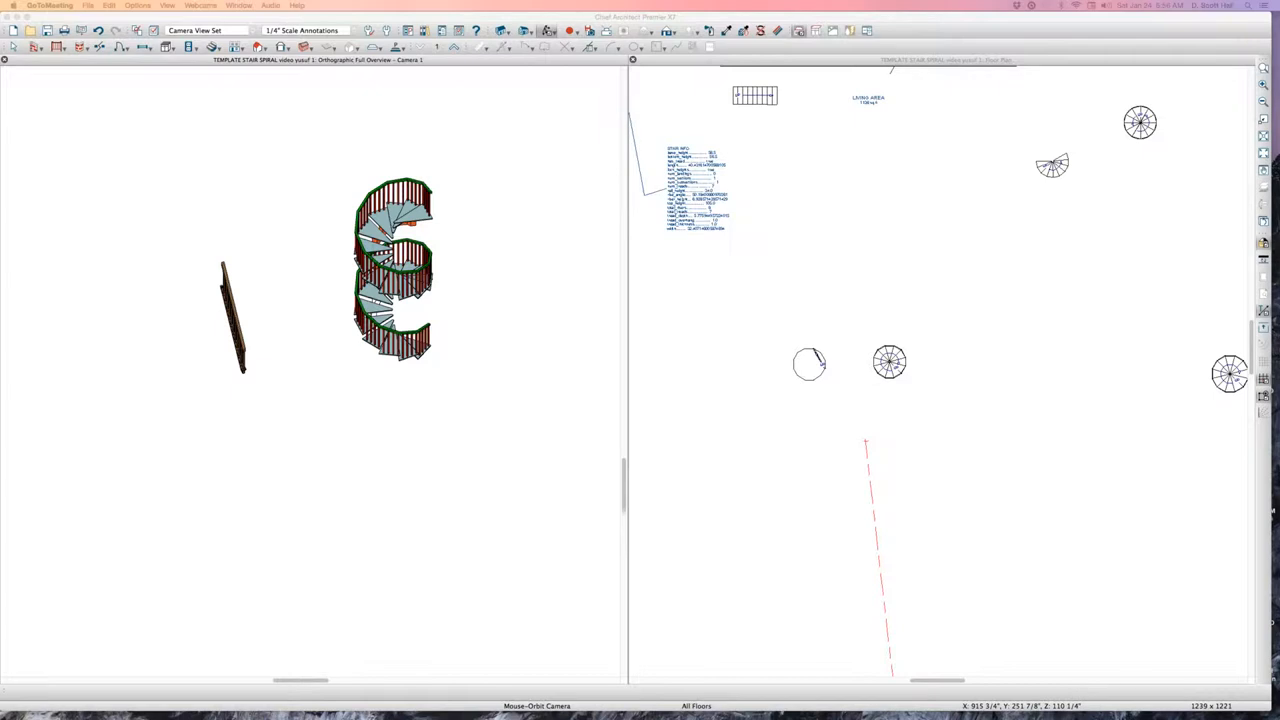
# Examine the short straight stair and its surrounding twelve-sided polygon in the floor plan and in the 3D overview
pyautogui.click(854, 406)
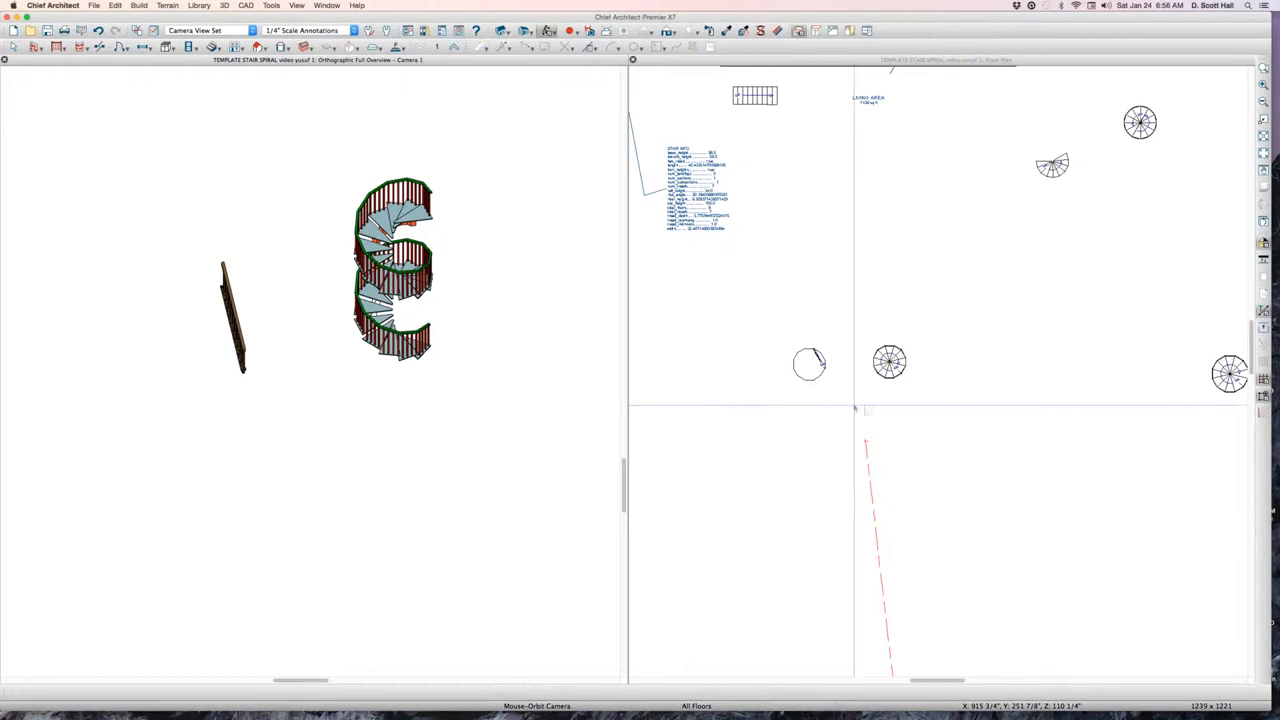
pyautogui.scroll(5, 848, 392)
pyautogui.scroll(-2, 775, 285)
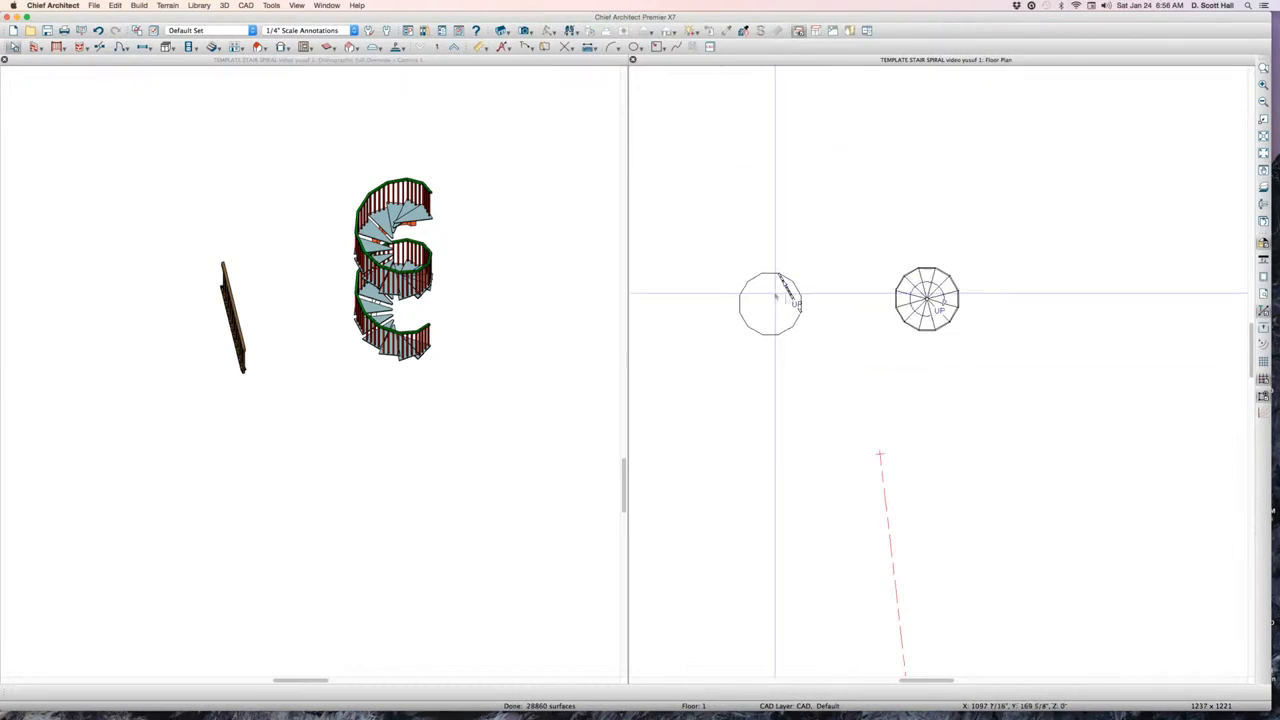
pyautogui.scroll(1, 789, 289)
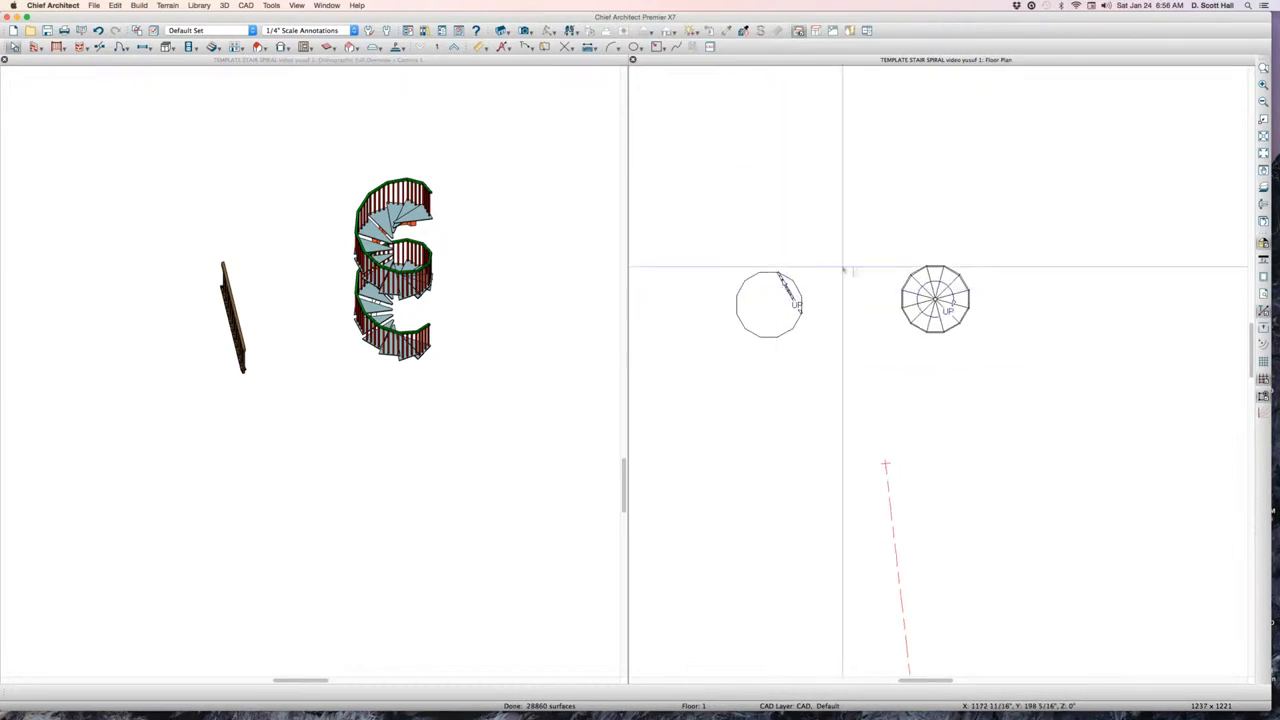
pyautogui.click(790, 297)
pyautogui.scroll(3, 789, 294)
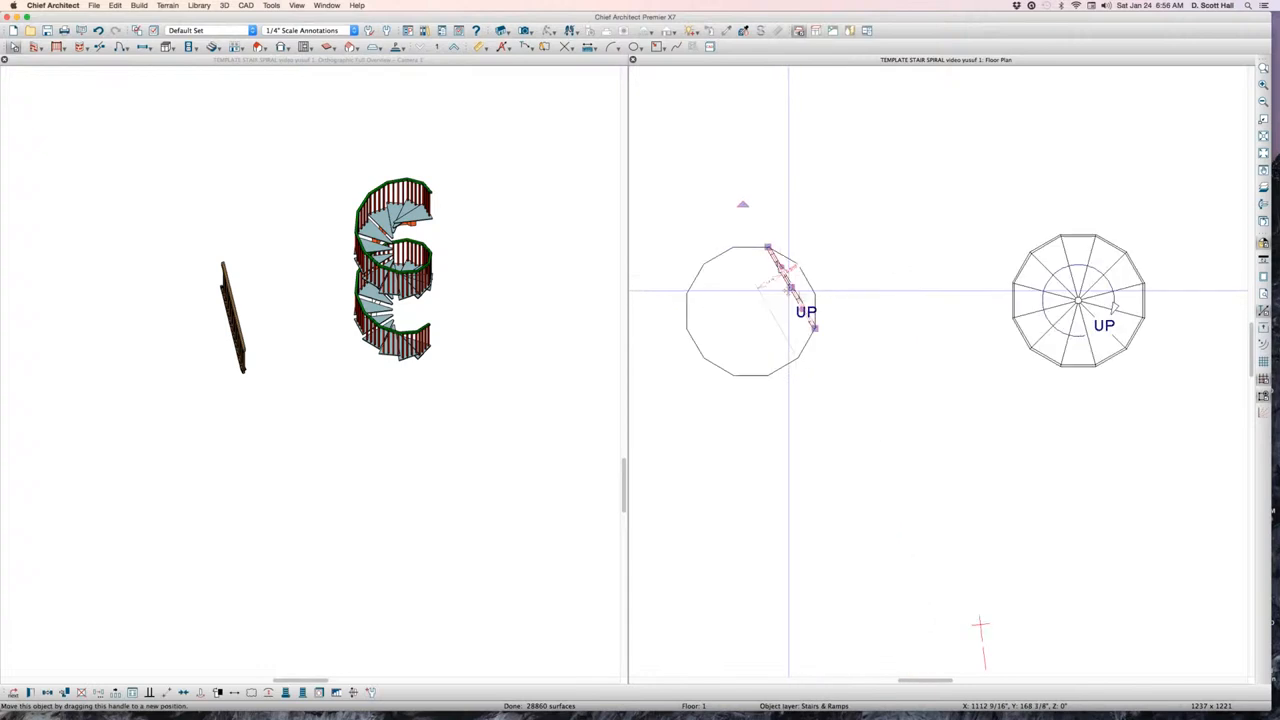
pyautogui.scroll(2, 789, 291)
pyautogui.scroll(-3, 831, 274)
pyautogui.scroll(1, 798, 250)
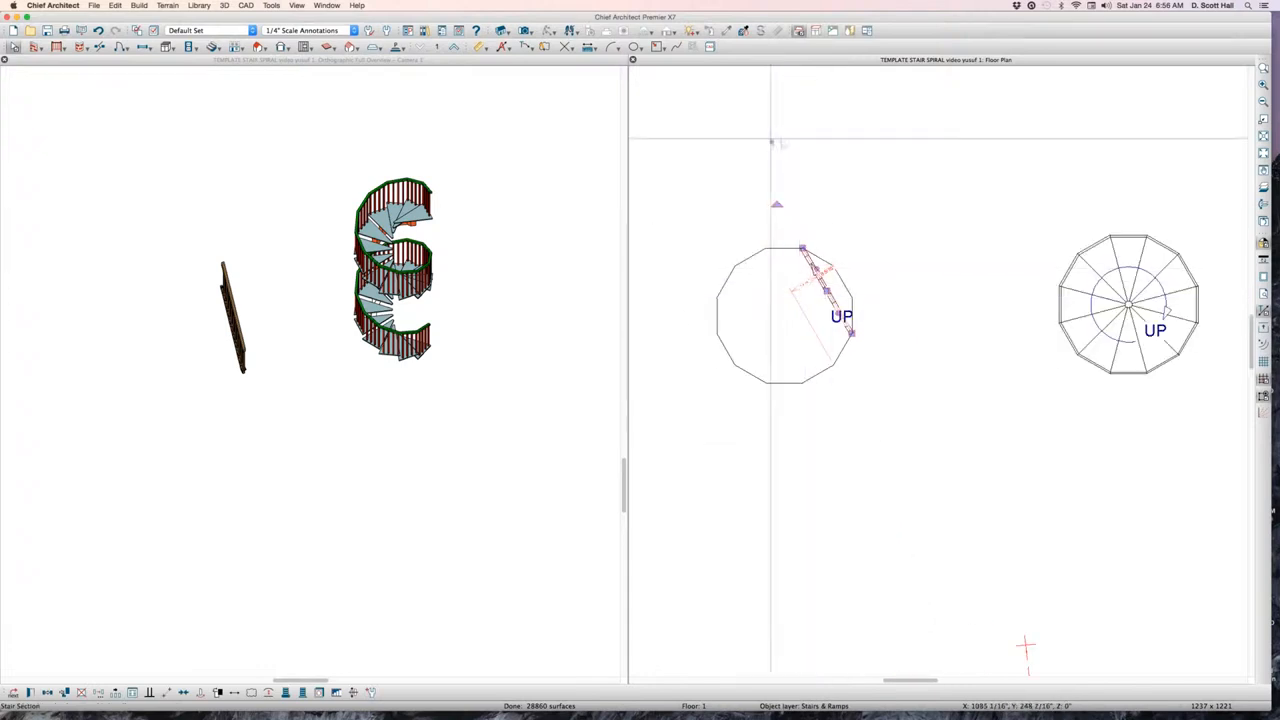
pyautogui.moveTo(665, 153); pyautogui.dragTo(953, 483)
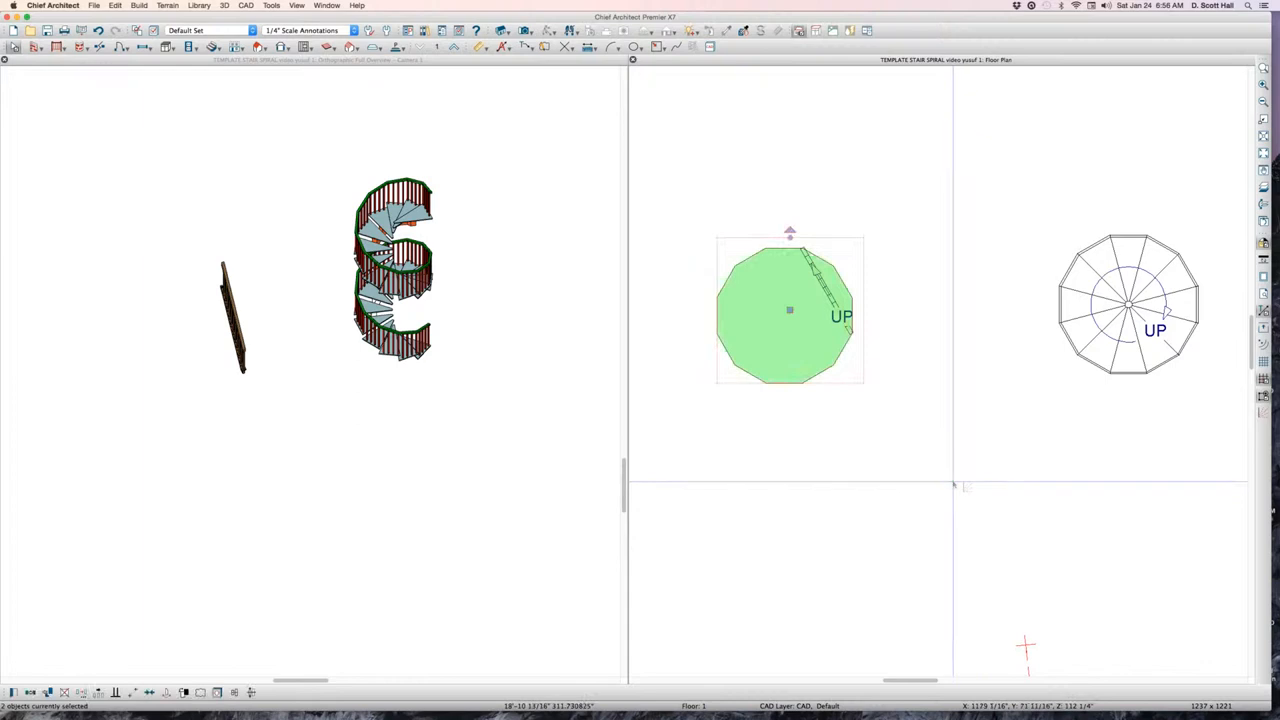
pyautogui.click(151, 368)
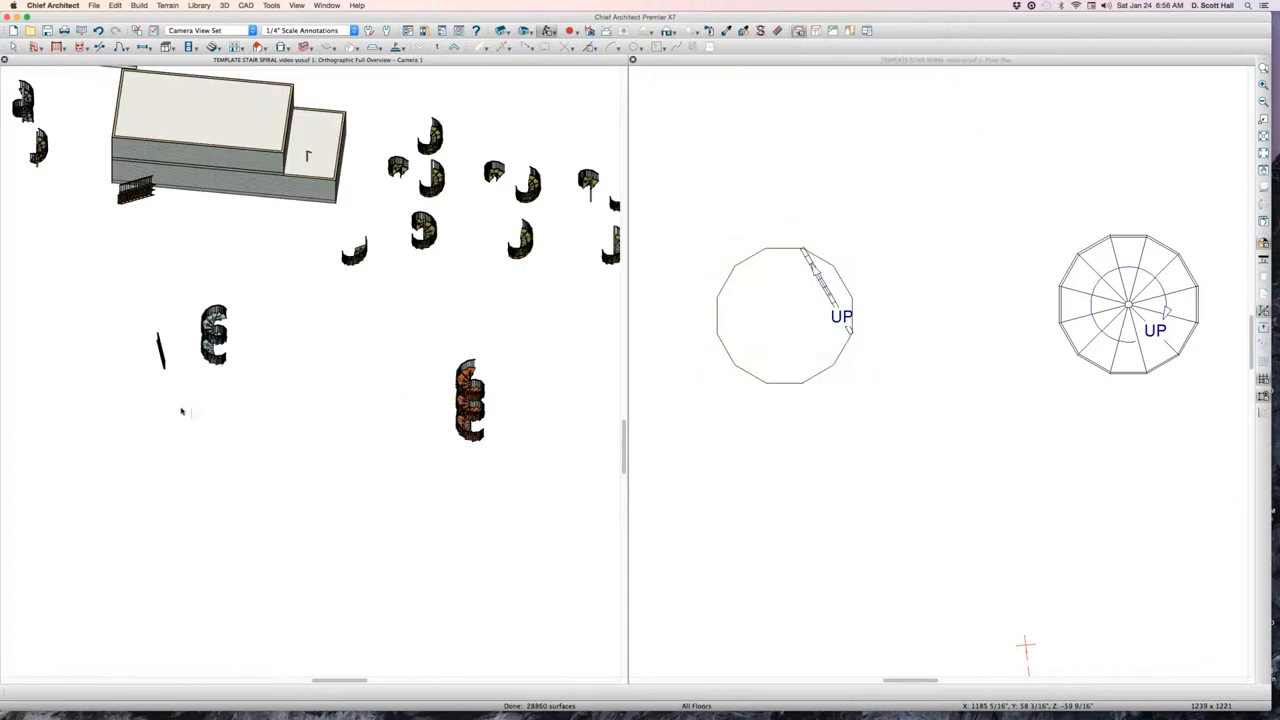
pyautogui.scroll(1, 181, 411)
pyautogui.moveTo(178, 430); pyautogui.dragTo(237, 424, button='middle')
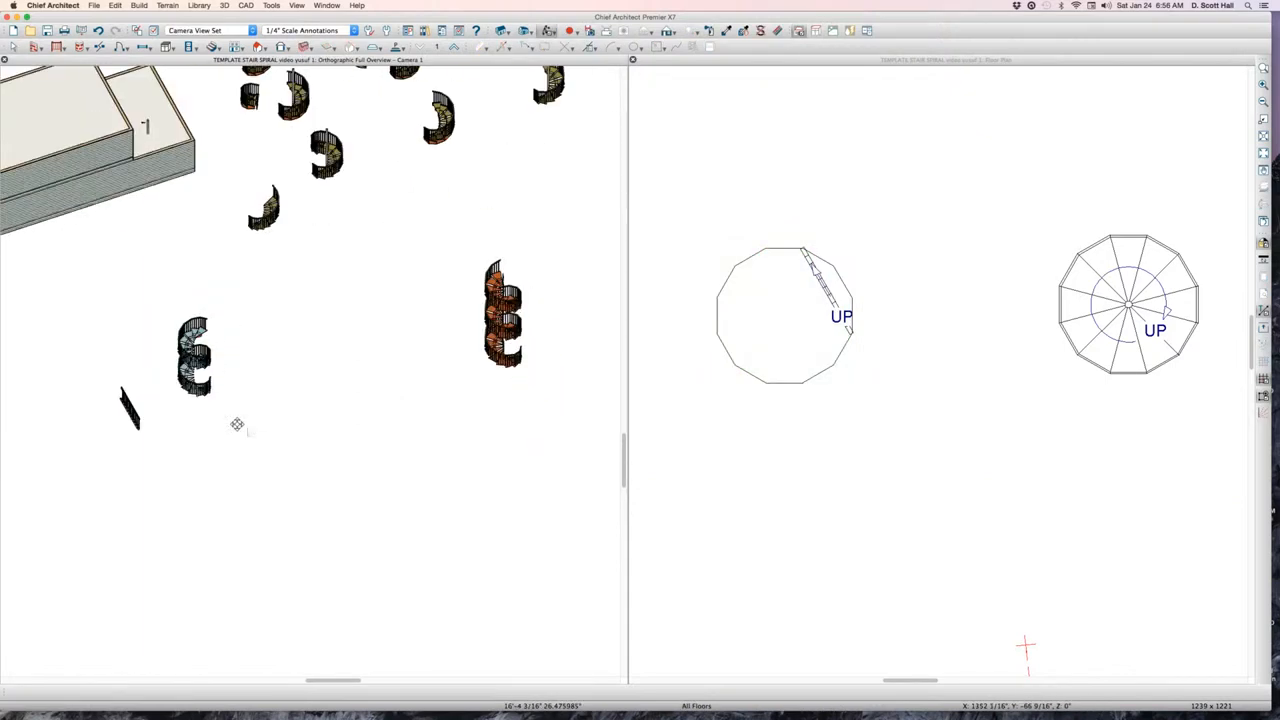
pyautogui.scroll(3, 28, 472)
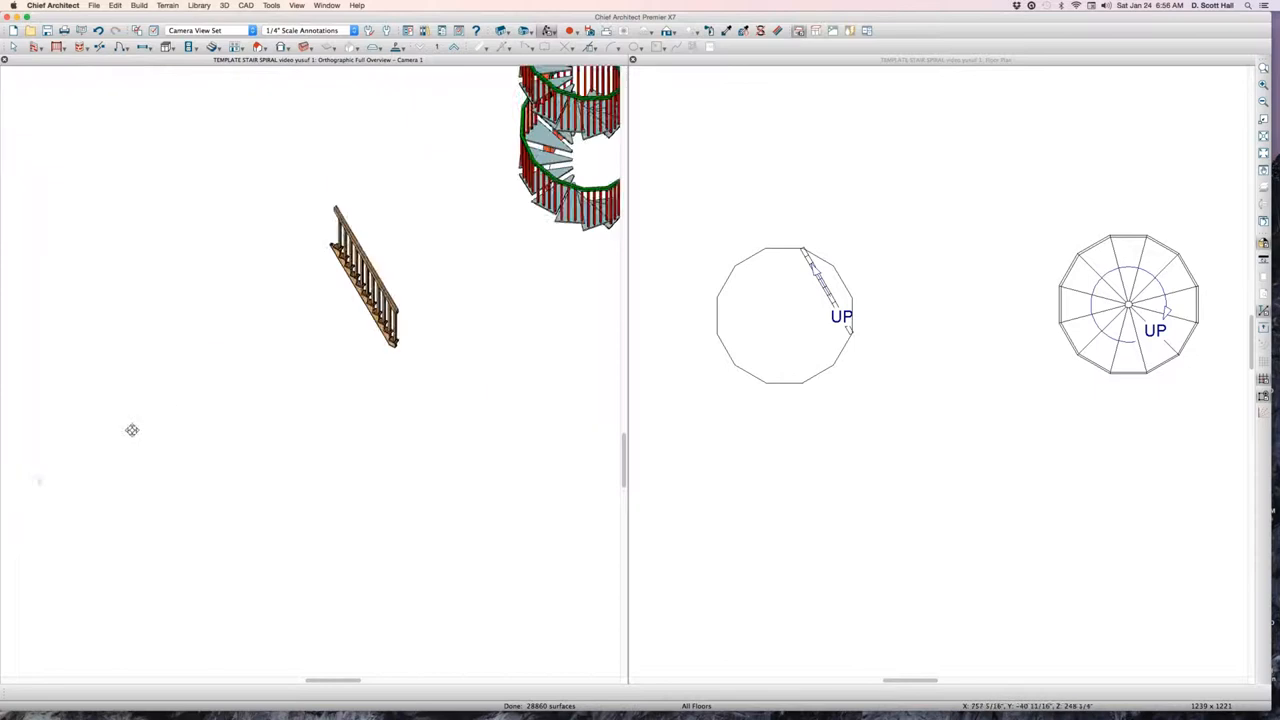
pyautogui.moveTo(132, 430); pyautogui.dragTo(568, 346, button='middle')
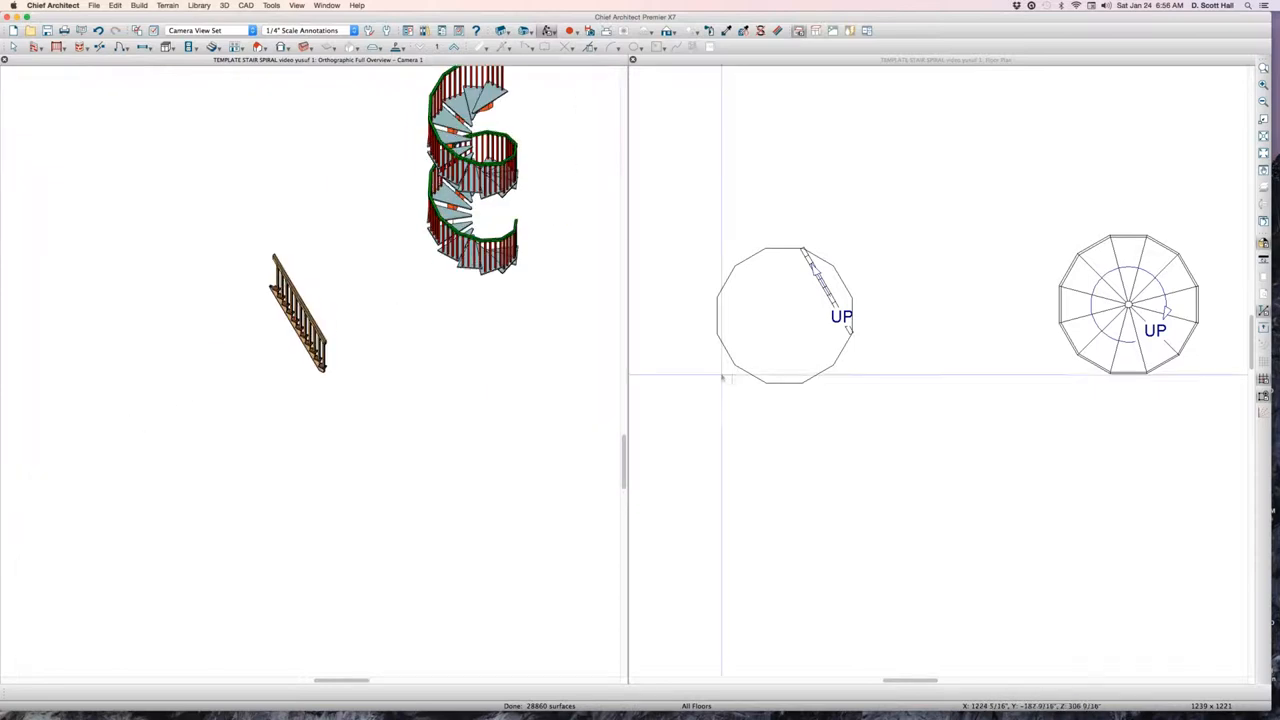
# Change the straight stair inside the twelve-sided polygon to an arc and convert the curve to a polyline with 2 sides
pyautogui.click(722, 376)
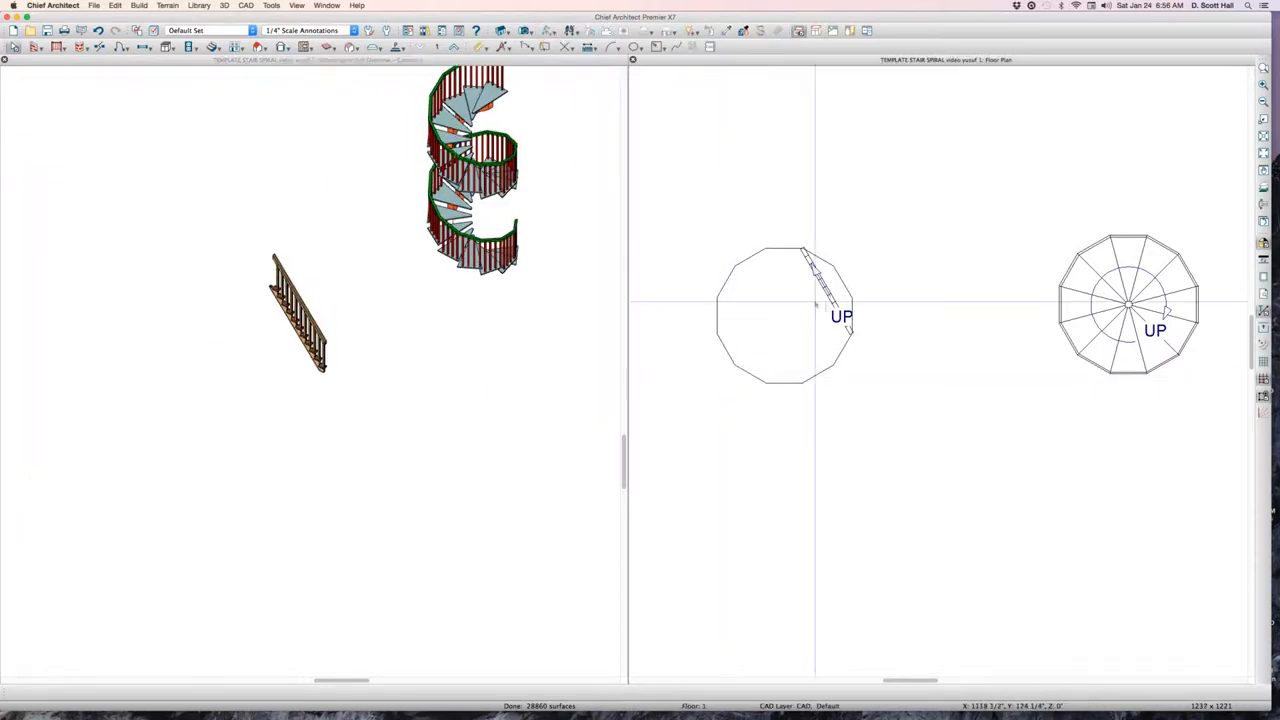
pyautogui.click(826, 290)
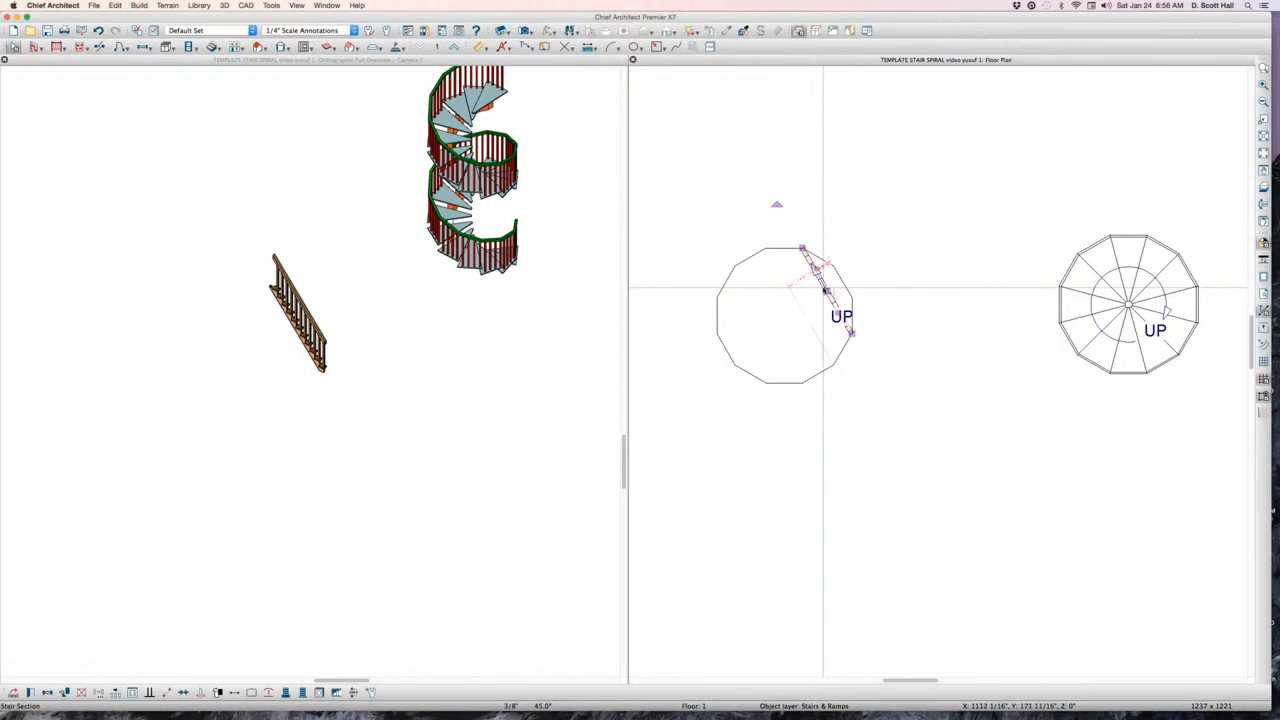
pyautogui.rightClick(823, 290)
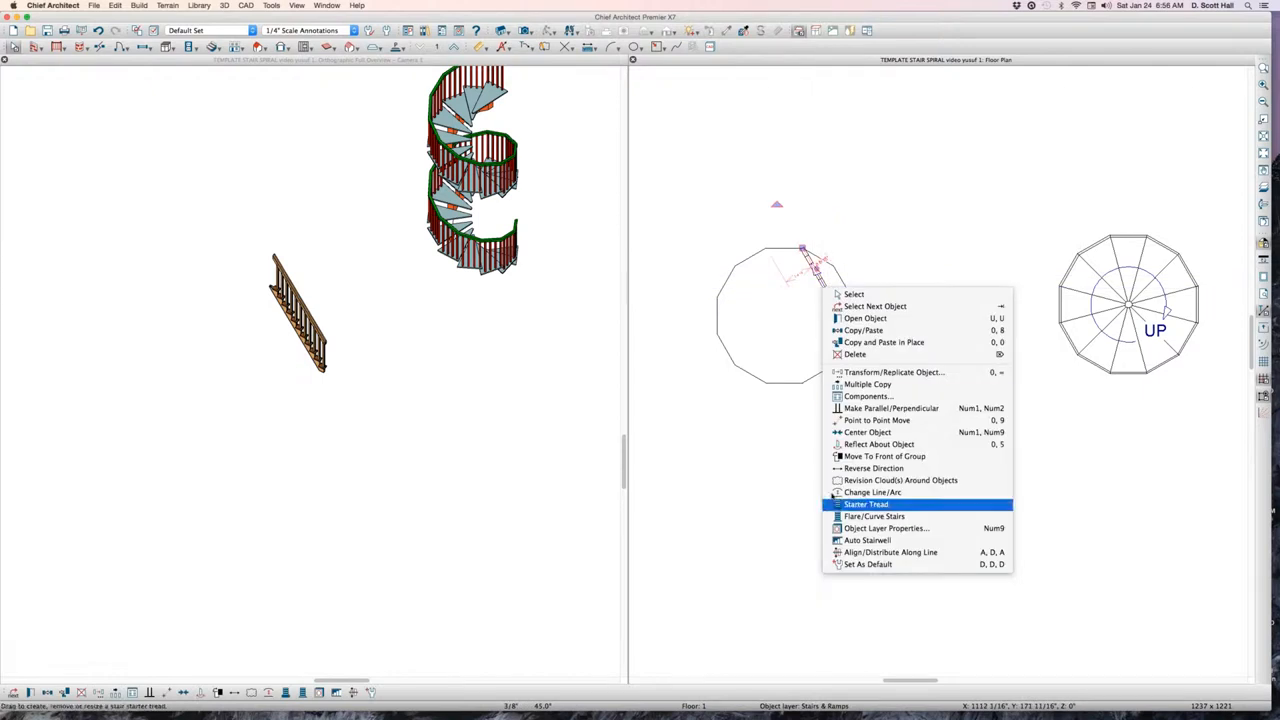
pyautogui.click(872, 492)
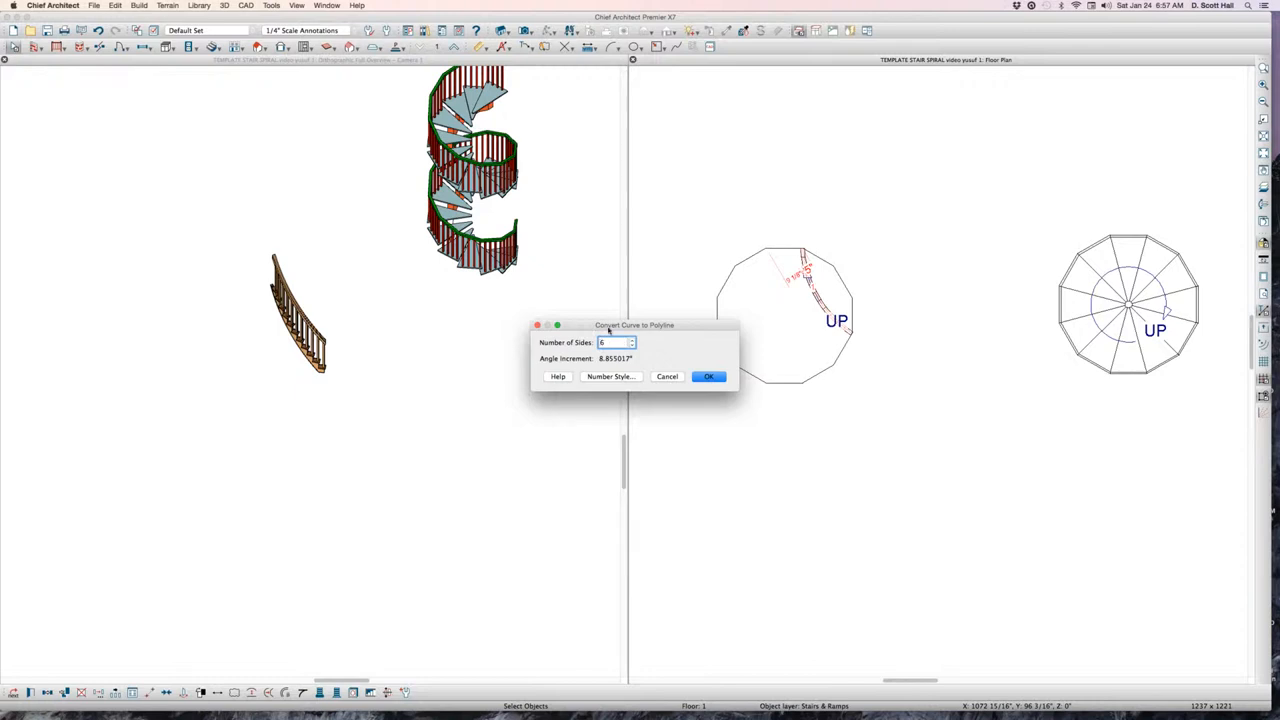
pyautogui.write('2')
pyautogui.press('Return')
# Move the stair's middle joint and lower end onto adjacent polygon corners so both segments follow the polygon's sides
pyautogui.scroll(3, 800, 305)
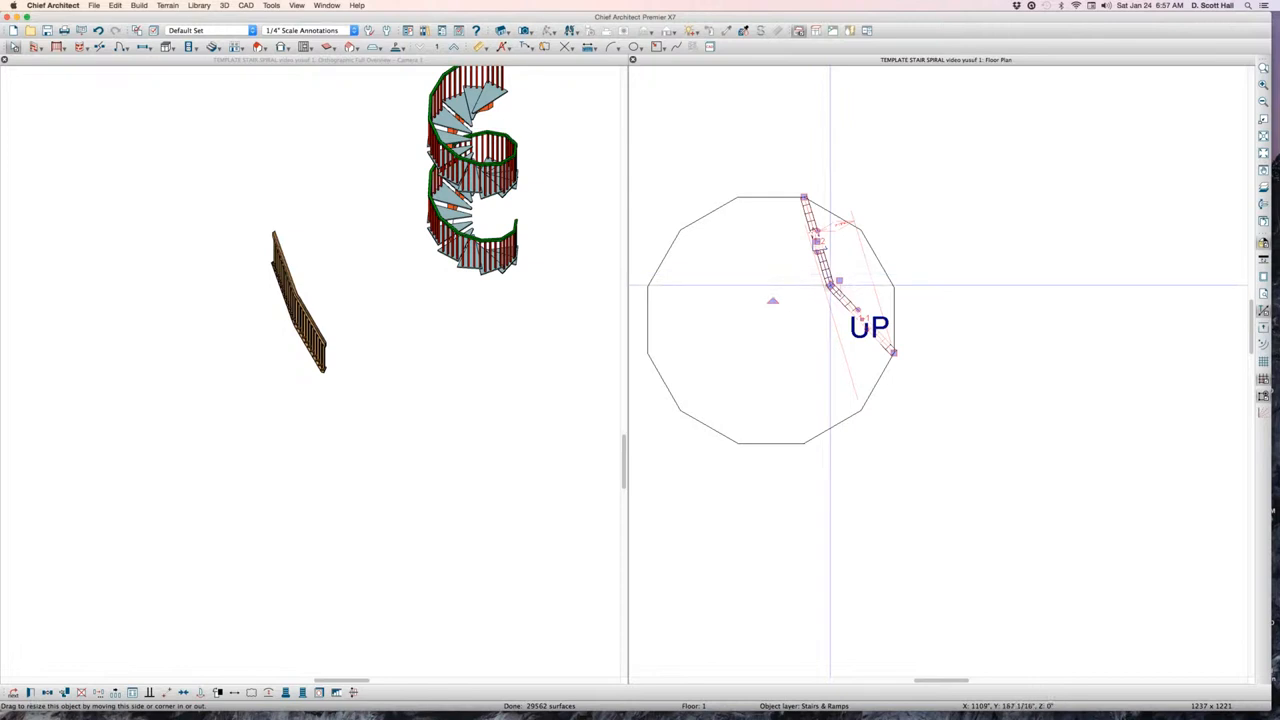
pyautogui.moveTo(836, 280); pyautogui.dragTo(858, 230)
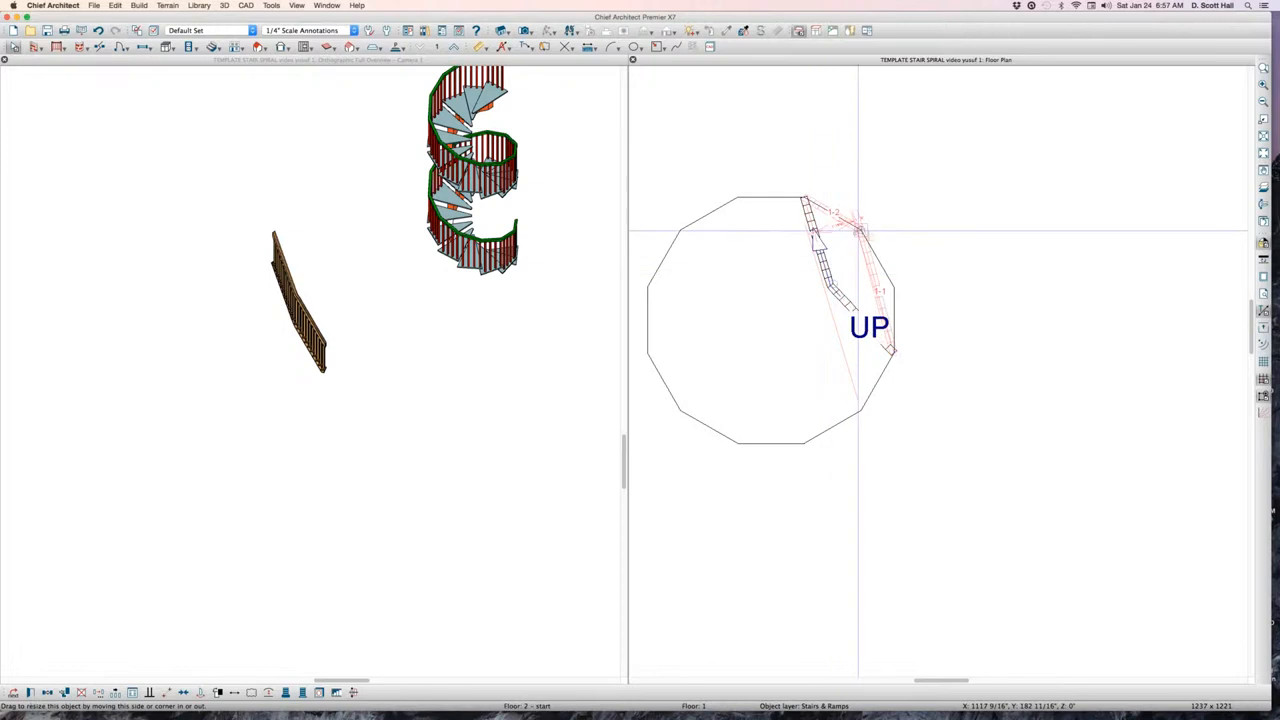
pyautogui.moveTo(893, 352); pyautogui.dragTo(894, 286)
pyautogui.scroll(-5, 888, 283)
pyautogui.scroll(1, 888, 283)
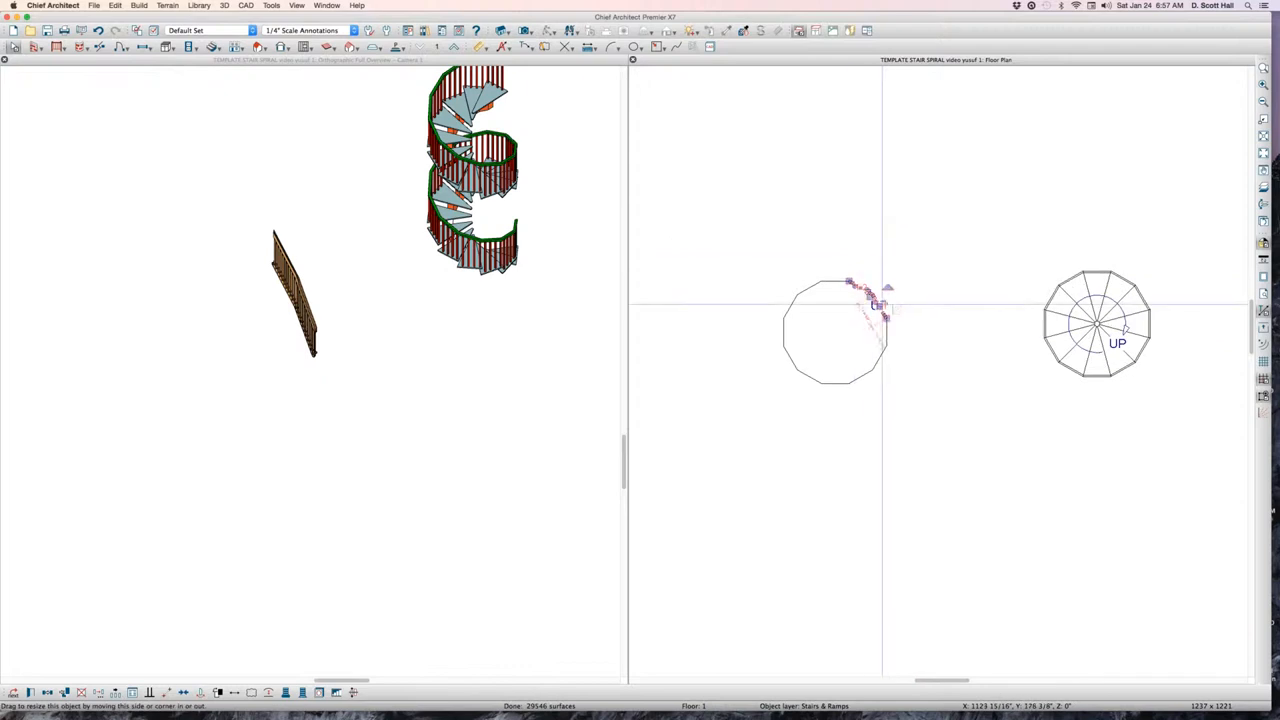
# Change the upper stair segment to an arc and sweep it the long way around the polygon
pyautogui.click(855, 258)
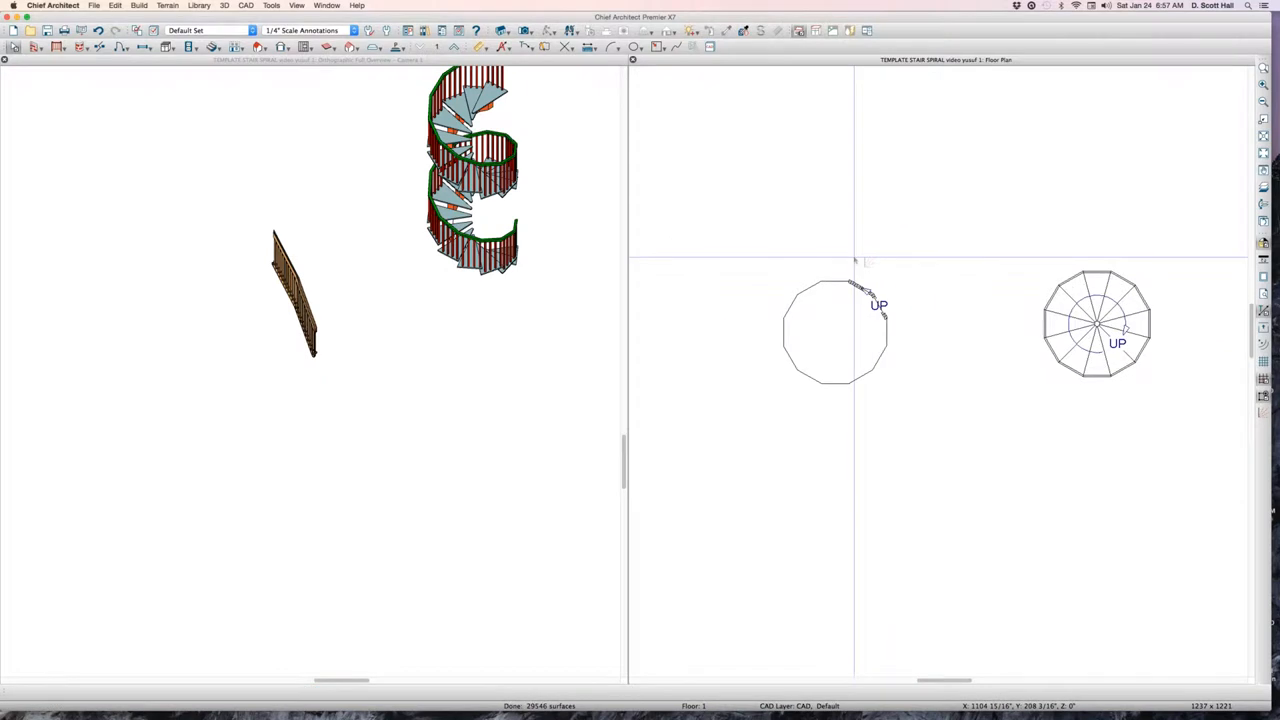
pyautogui.scroll(3, 856, 261)
pyautogui.scroll(2, 861, 258)
pyautogui.click(860, 256)
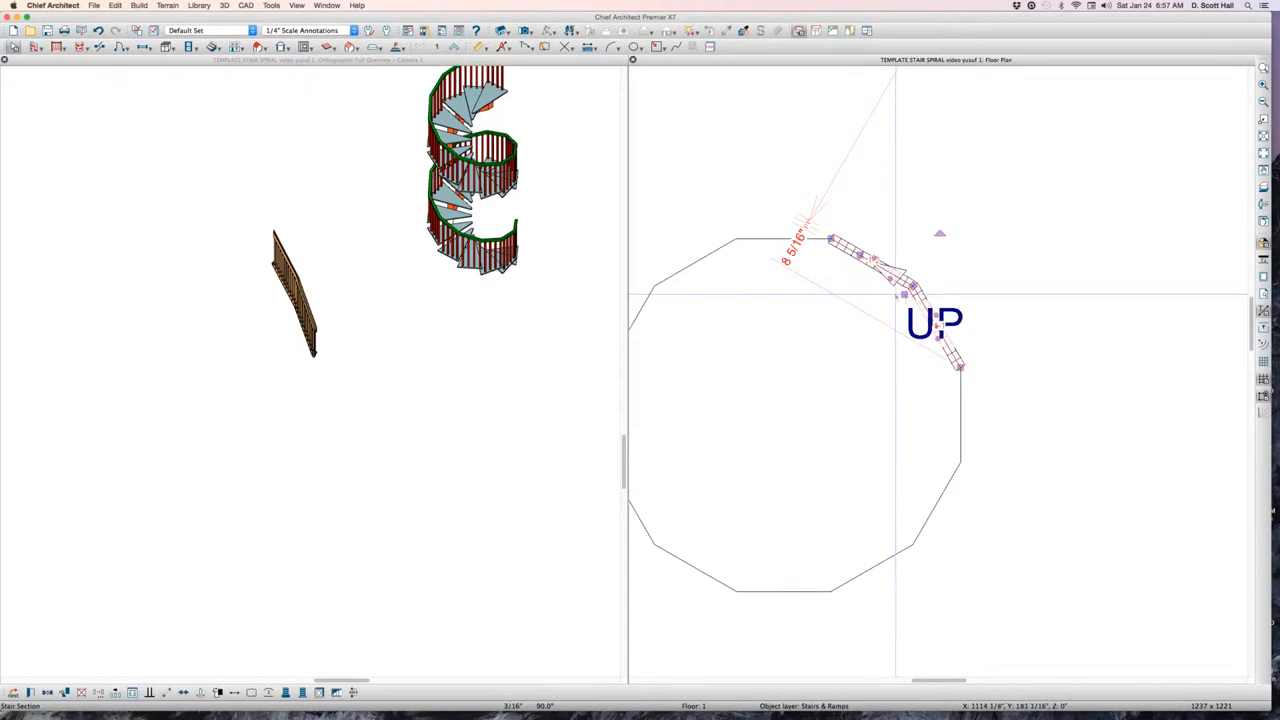
pyautogui.scroll(-2, 895, 295)
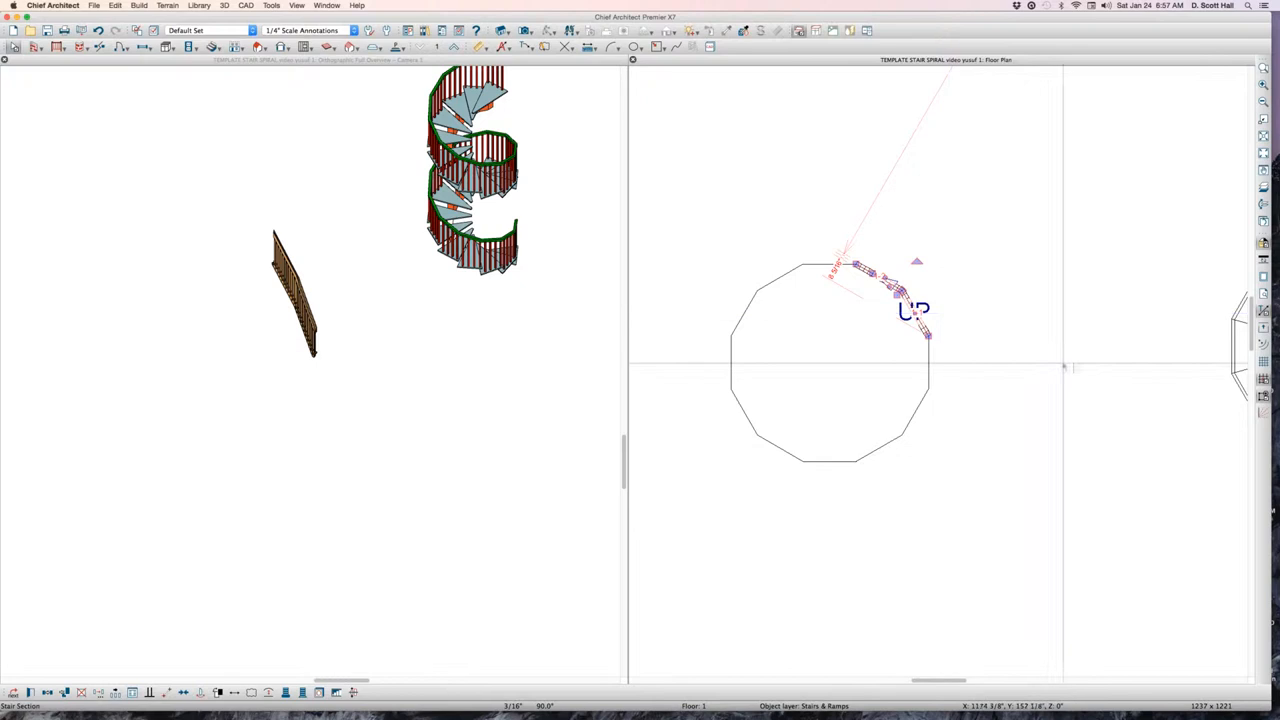
pyautogui.scroll(2, 927, 290)
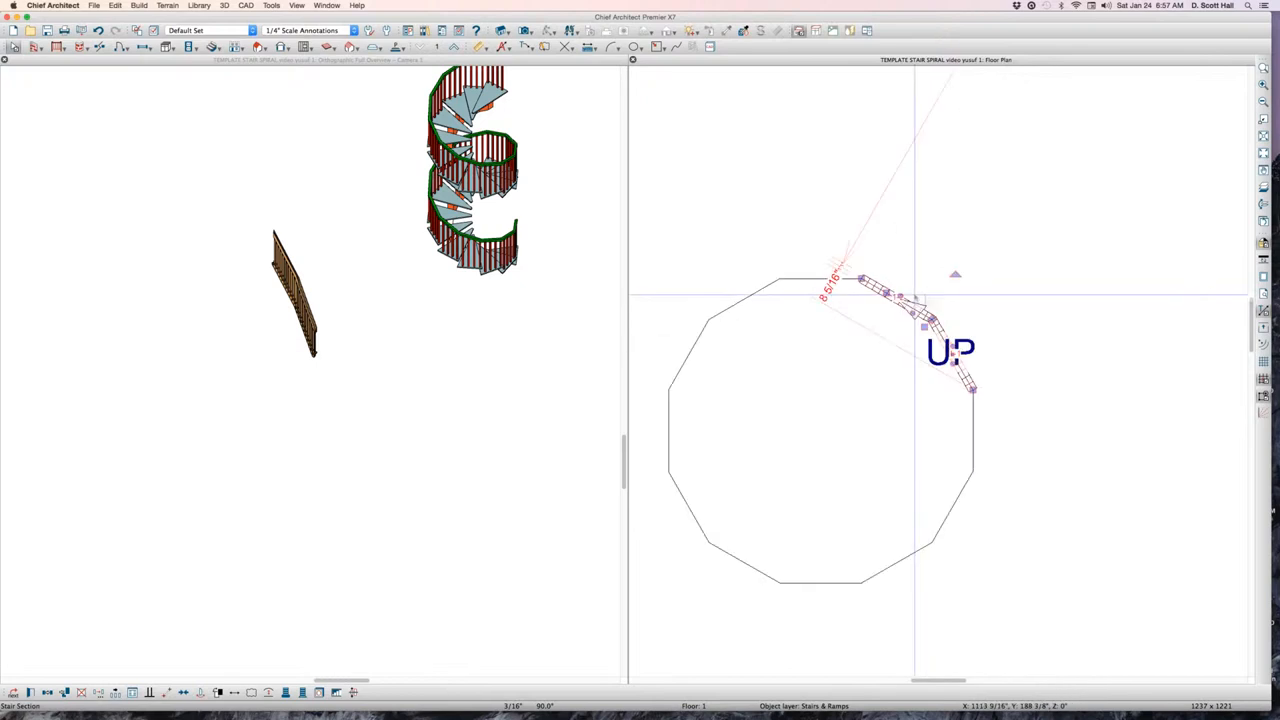
pyautogui.scroll(-1, 1052, 407)
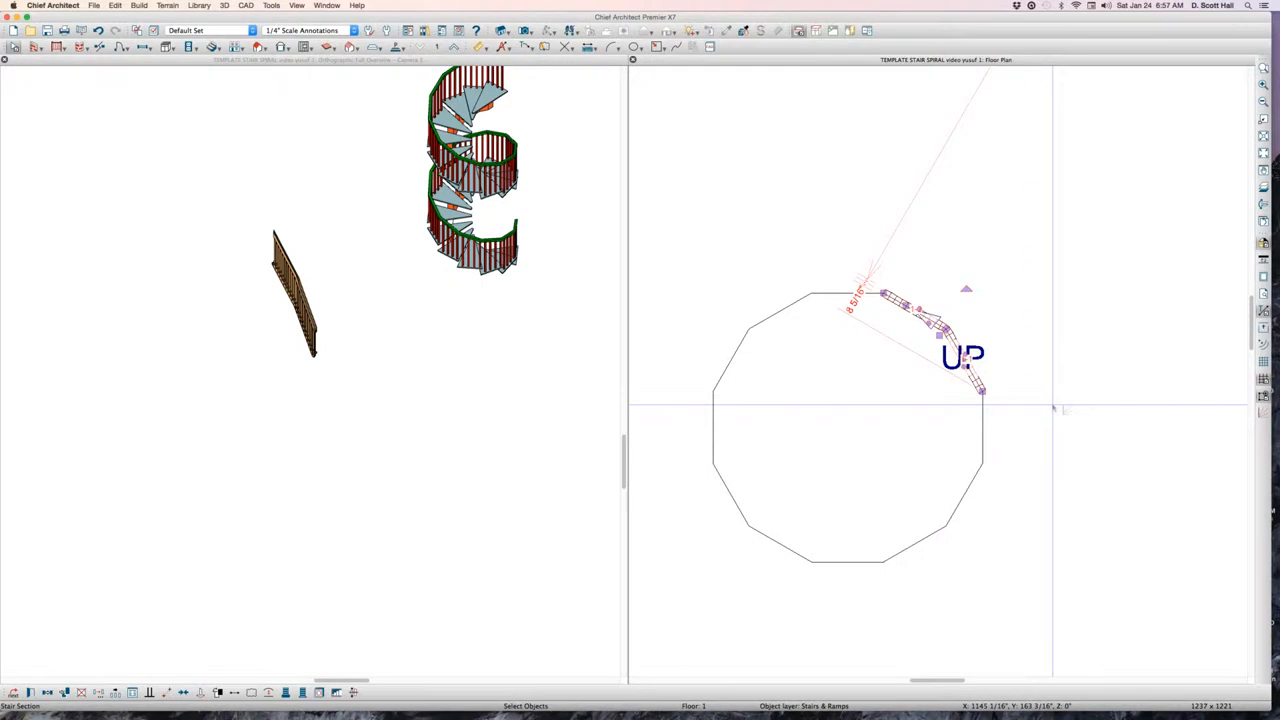
pyautogui.scroll(1, 953, 320)
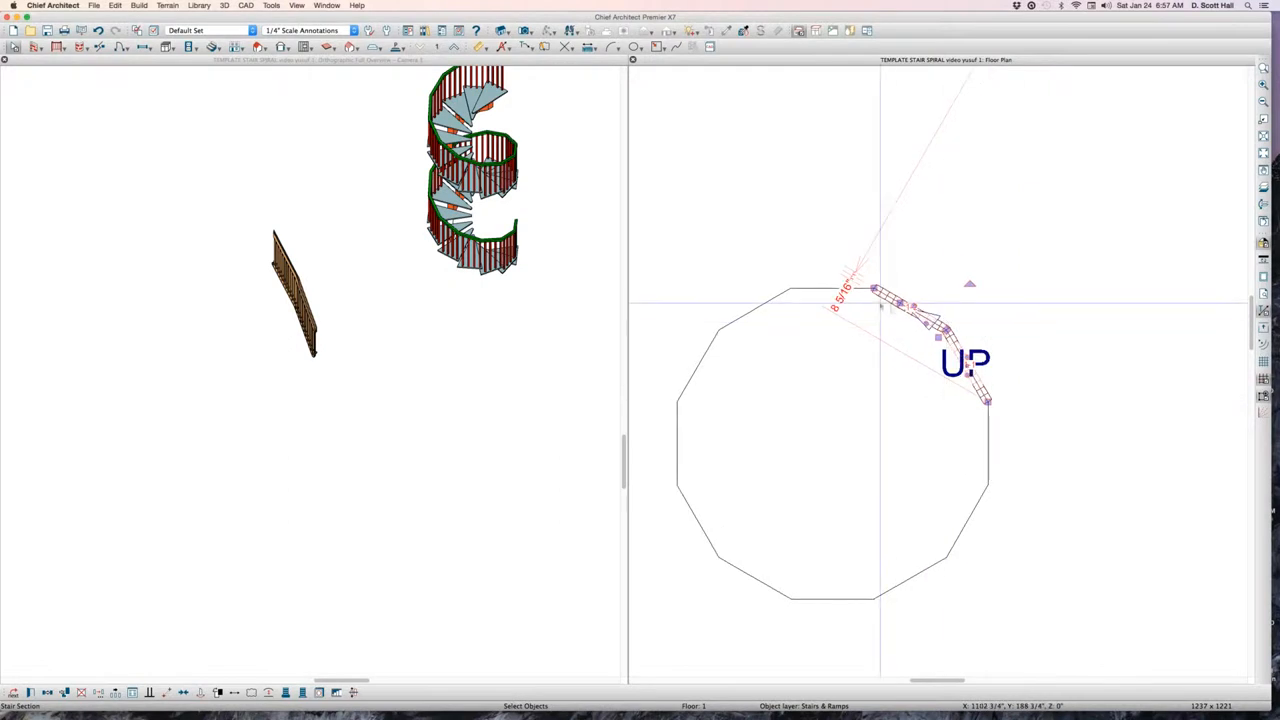
pyautogui.rightClick(903, 305)
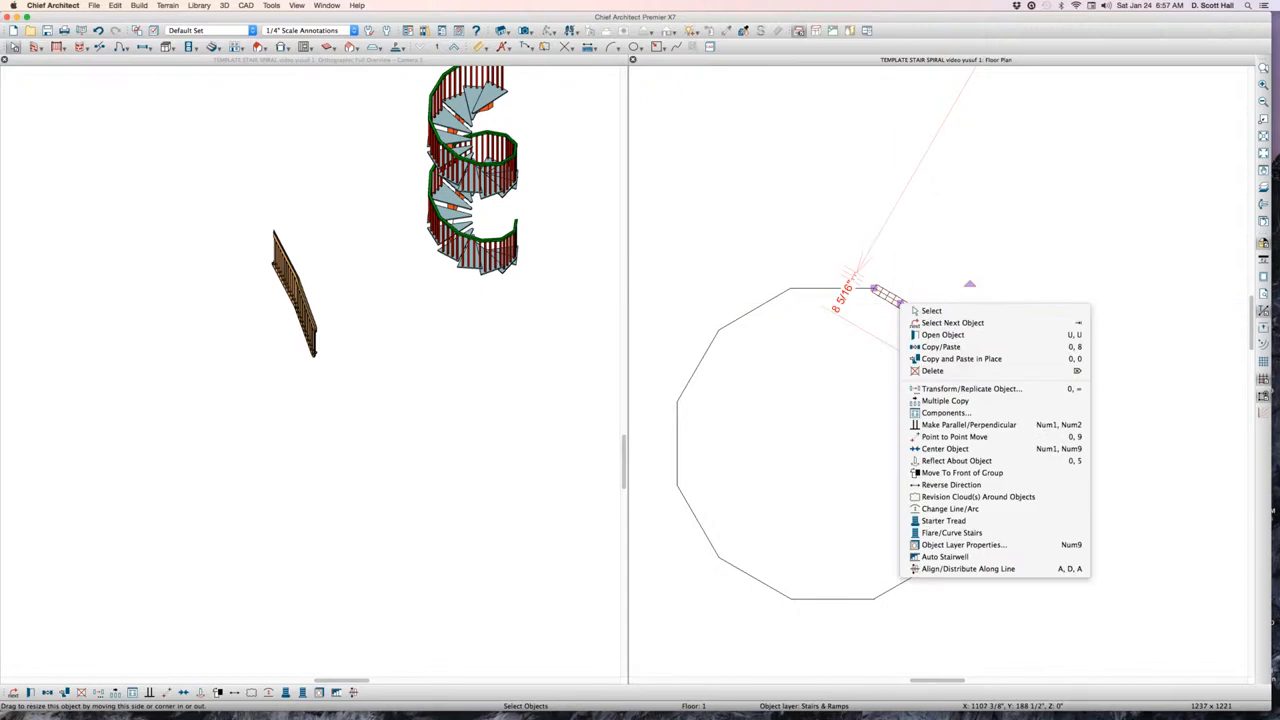
pyautogui.click(950, 508)
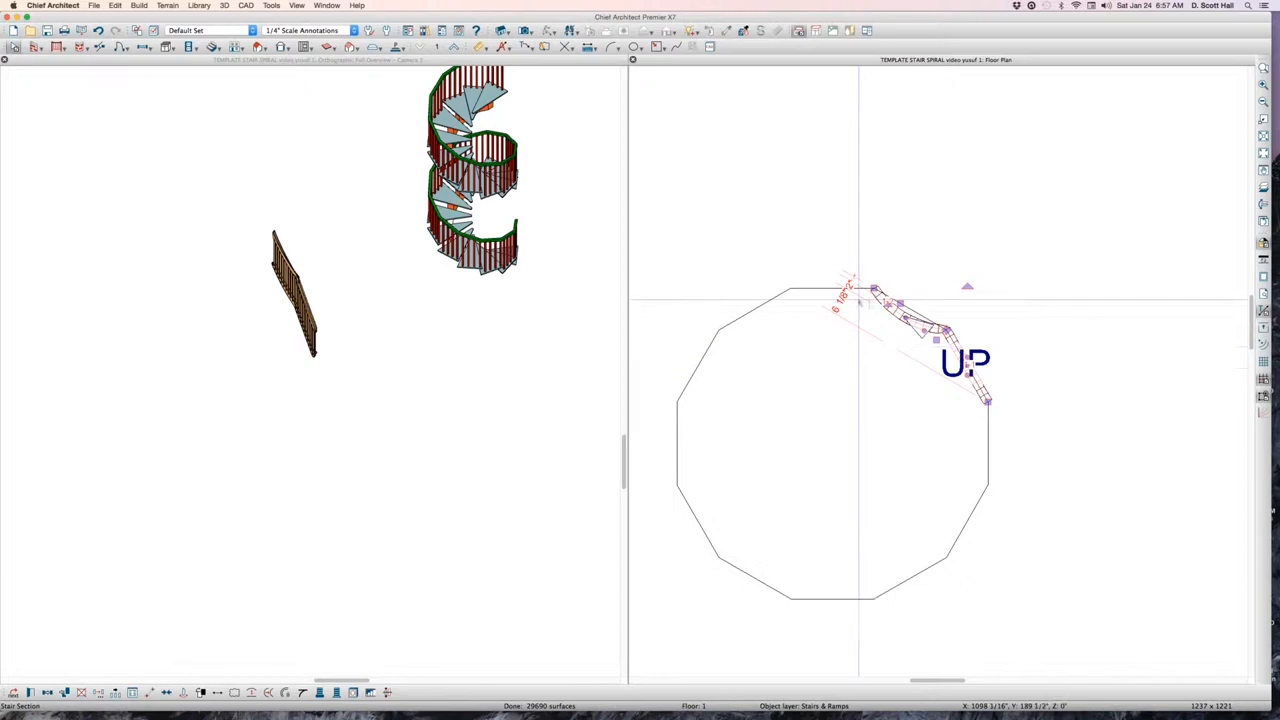
pyautogui.moveTo(888, 307); pyautogui.dragTo(719, 558)
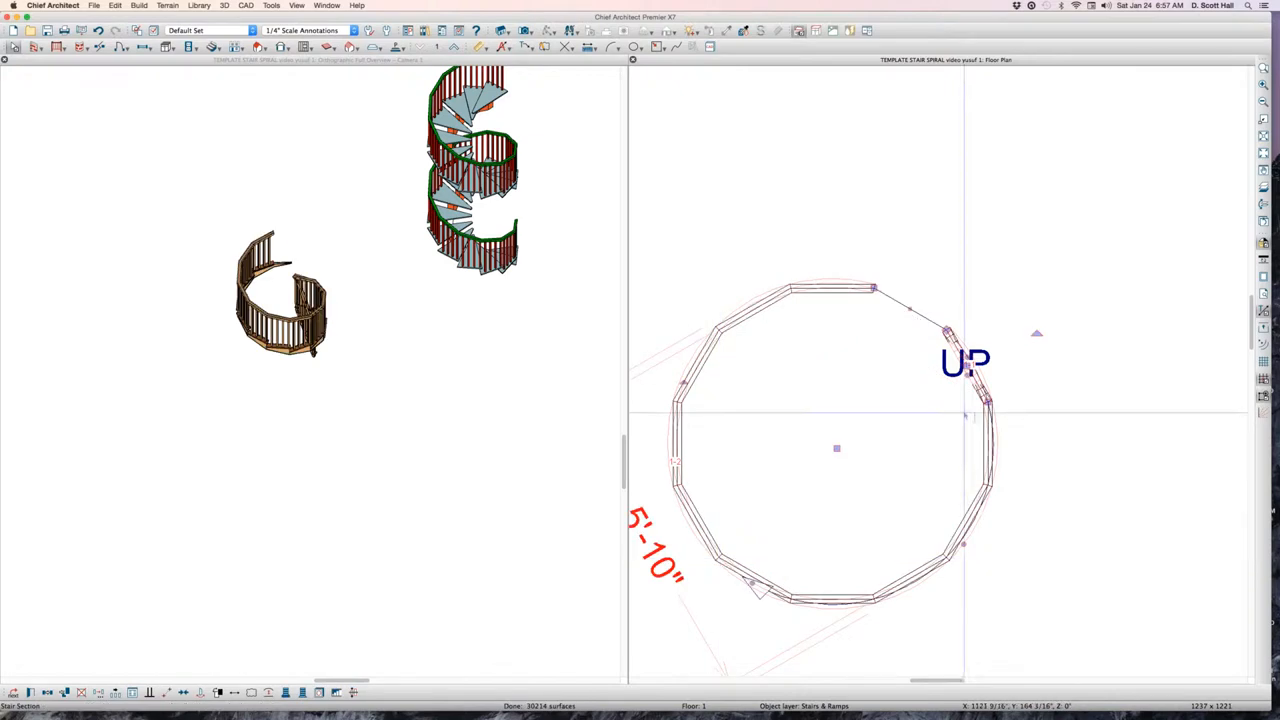
# Change the remaining straight stair segment to an arc and sweep it around the polygon's far side, forming a second turn
pyautogui.rightClick(965, 367)
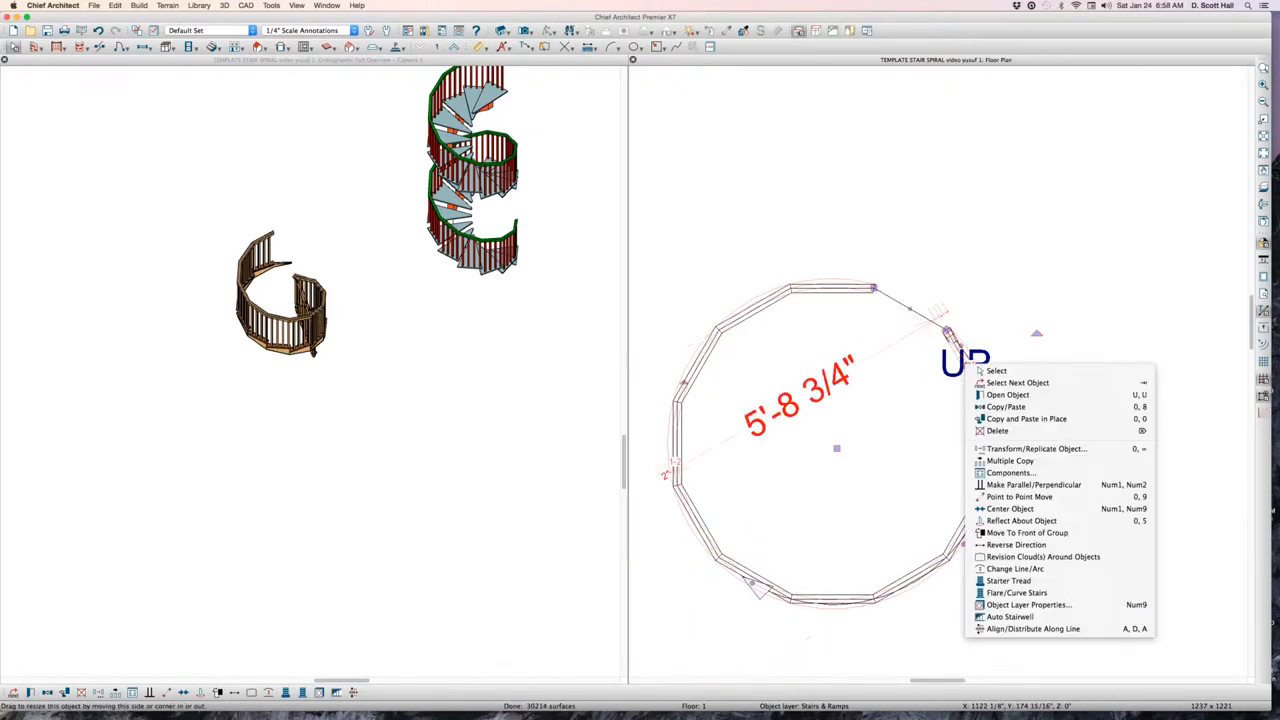
pyautogui.click(974, 568)
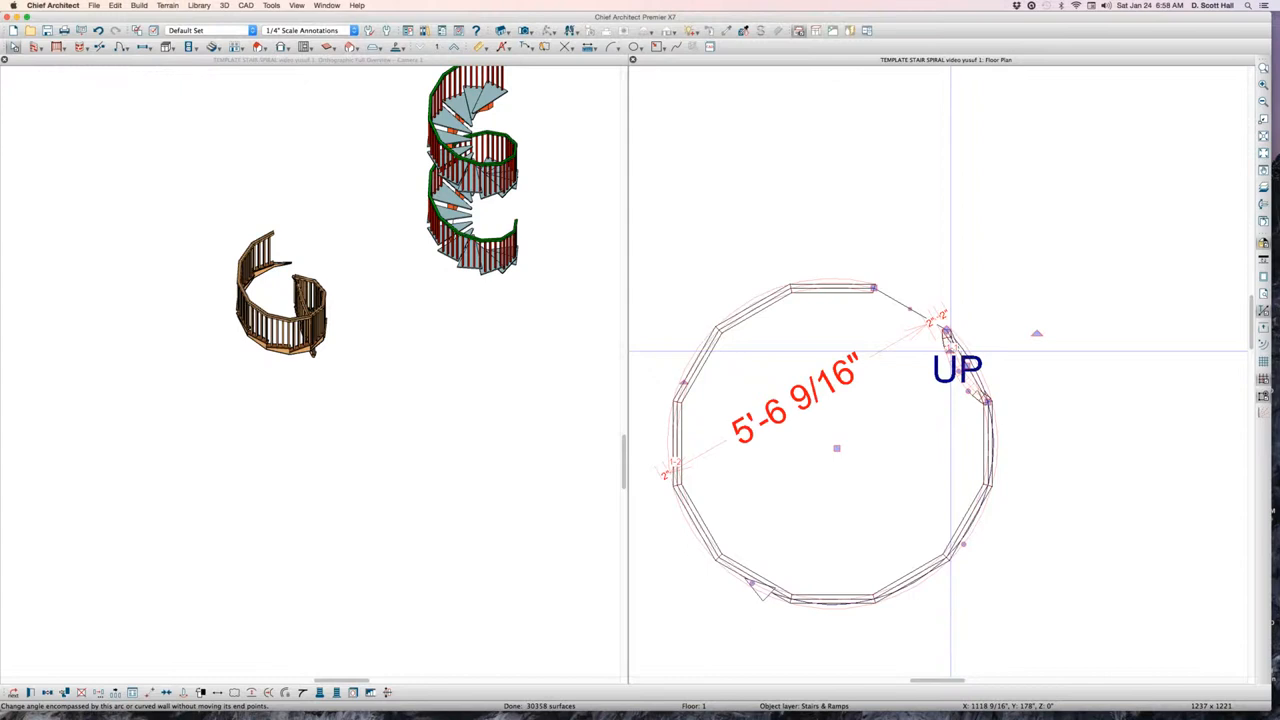
pyautogui.moveTo(950, 351); pyautogui.dragTo(731, 583)
pyautogui.click(718, 588)
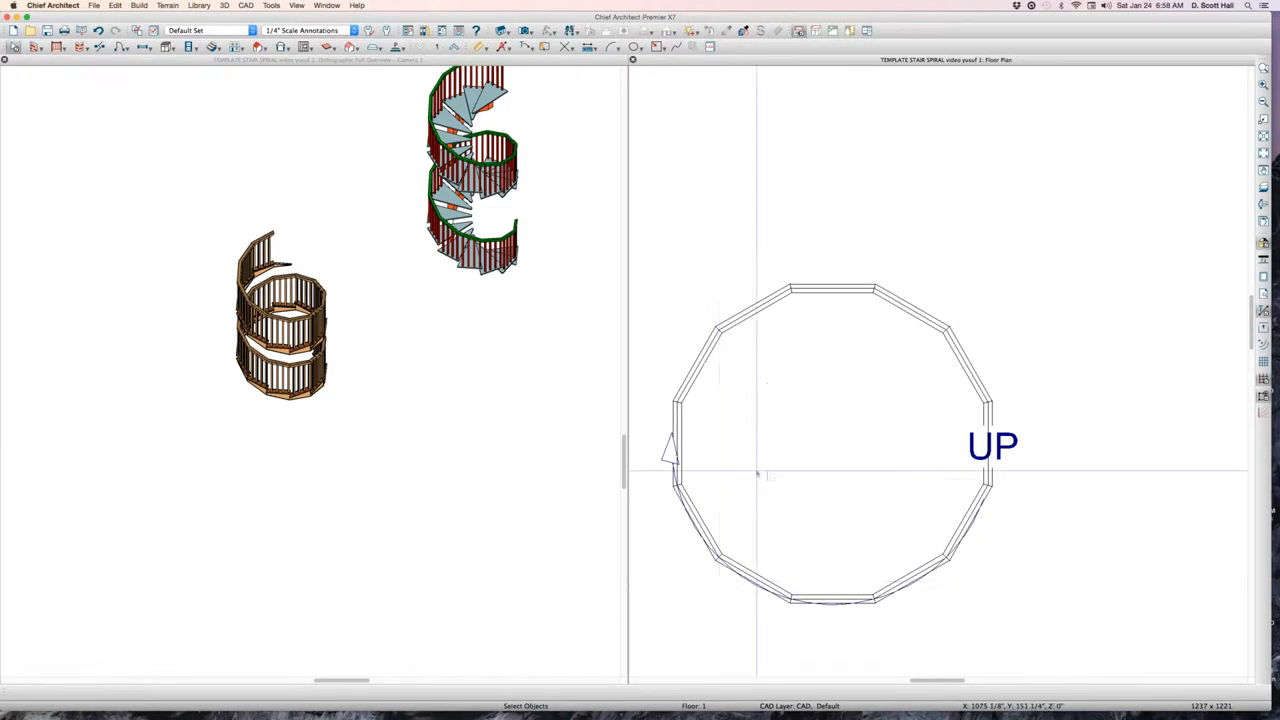
# Turn off automatic heights for the circular staircase and set its riser height to 8 inches
pyautogui.scroll(-3, 757, 471)
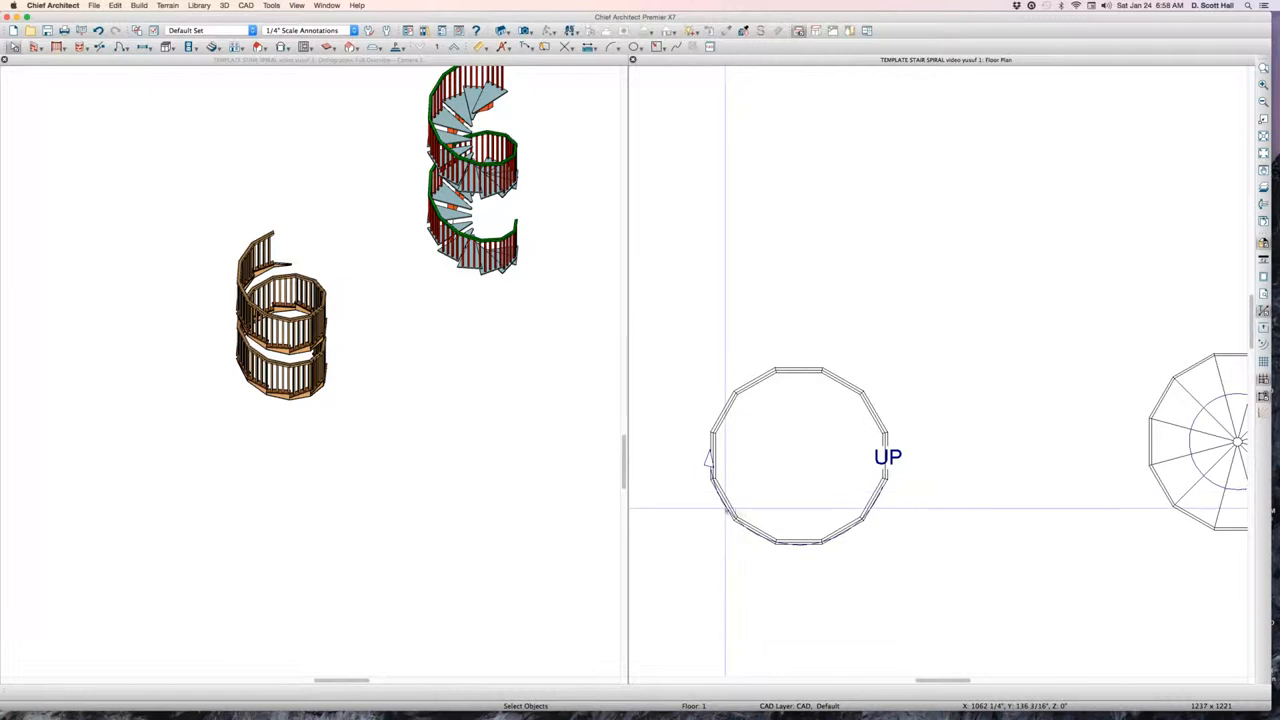
pyautogui.click(725, 500)
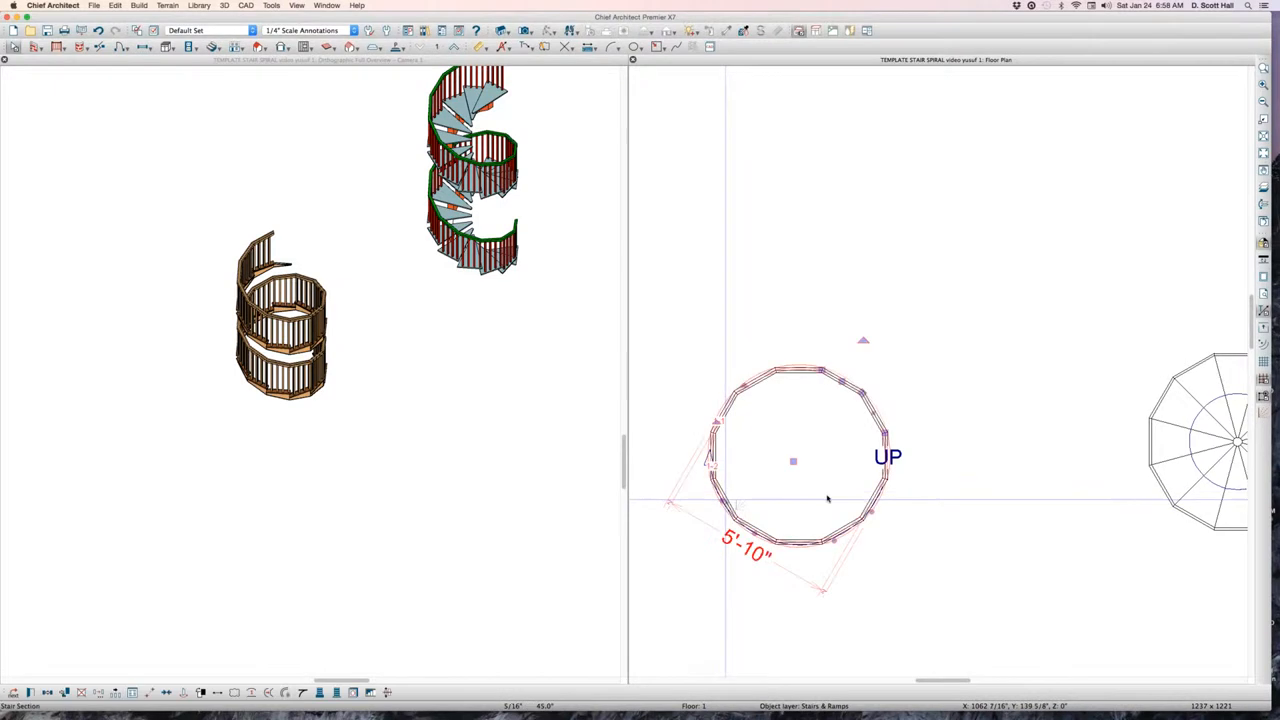
pyautogui.doubleClick(725, 500)
pyautogui.doubleClick(1030, 400)
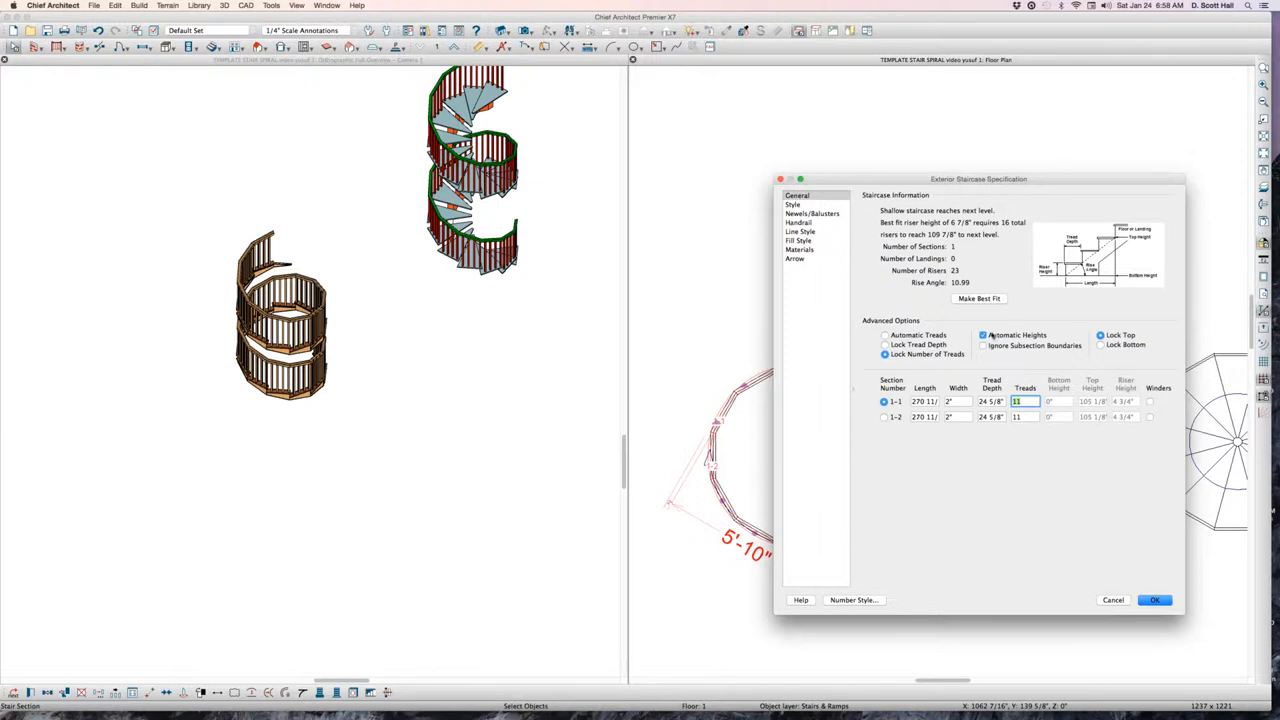
pyautogui.click(990, 336)
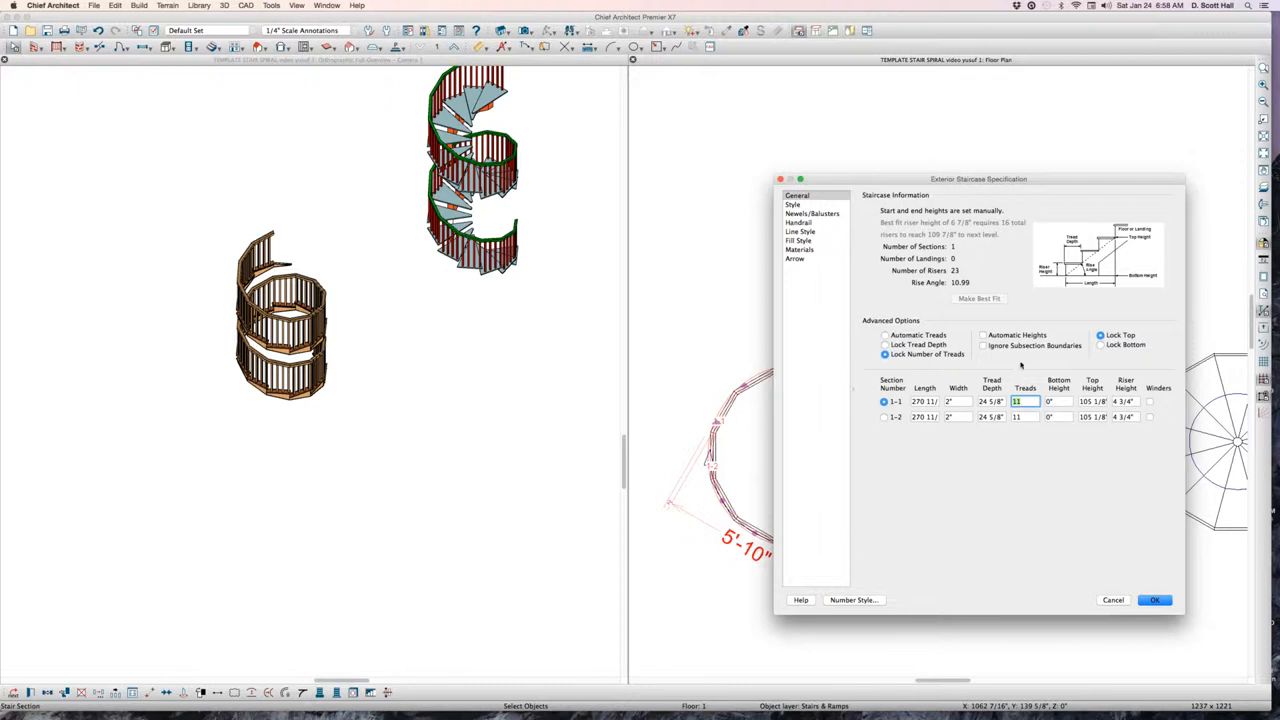
pyautogui.press('Tab')
pyautogui.press('Tab')
pyautogui.press('Tab')
pyautogui.write('8')
pyautogui.press('Tab')
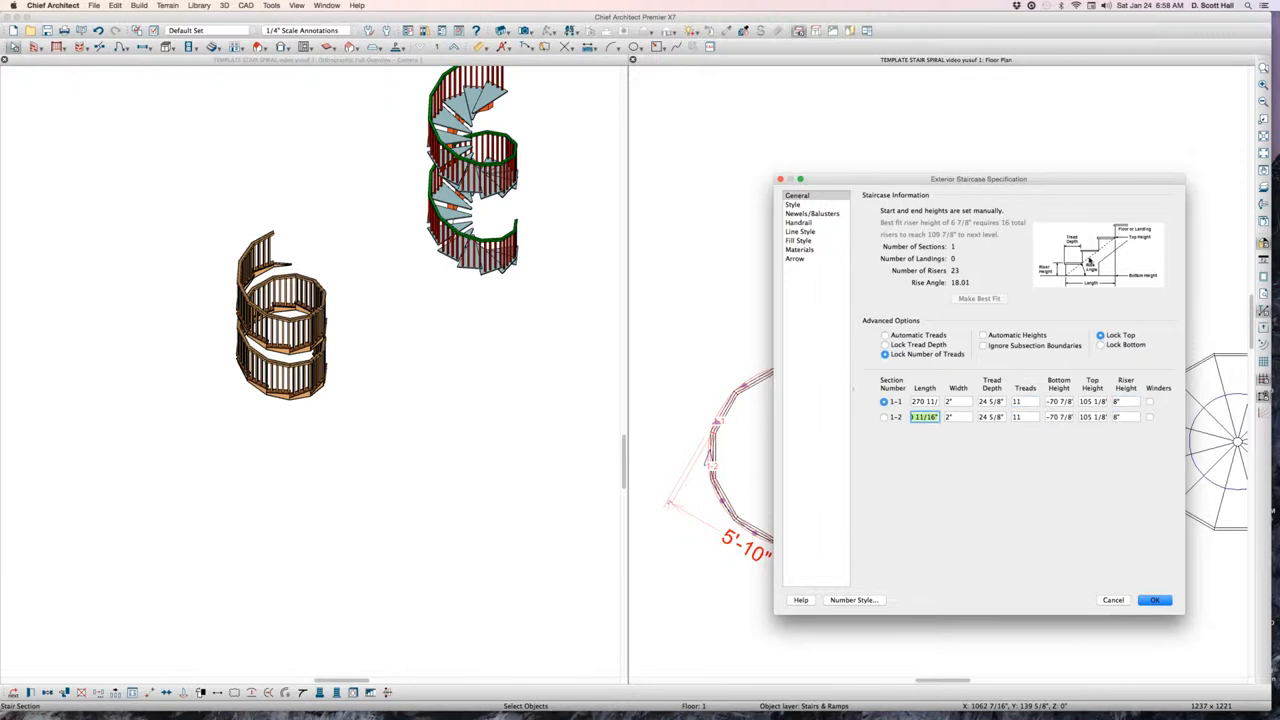
pyautogui.press('Return')
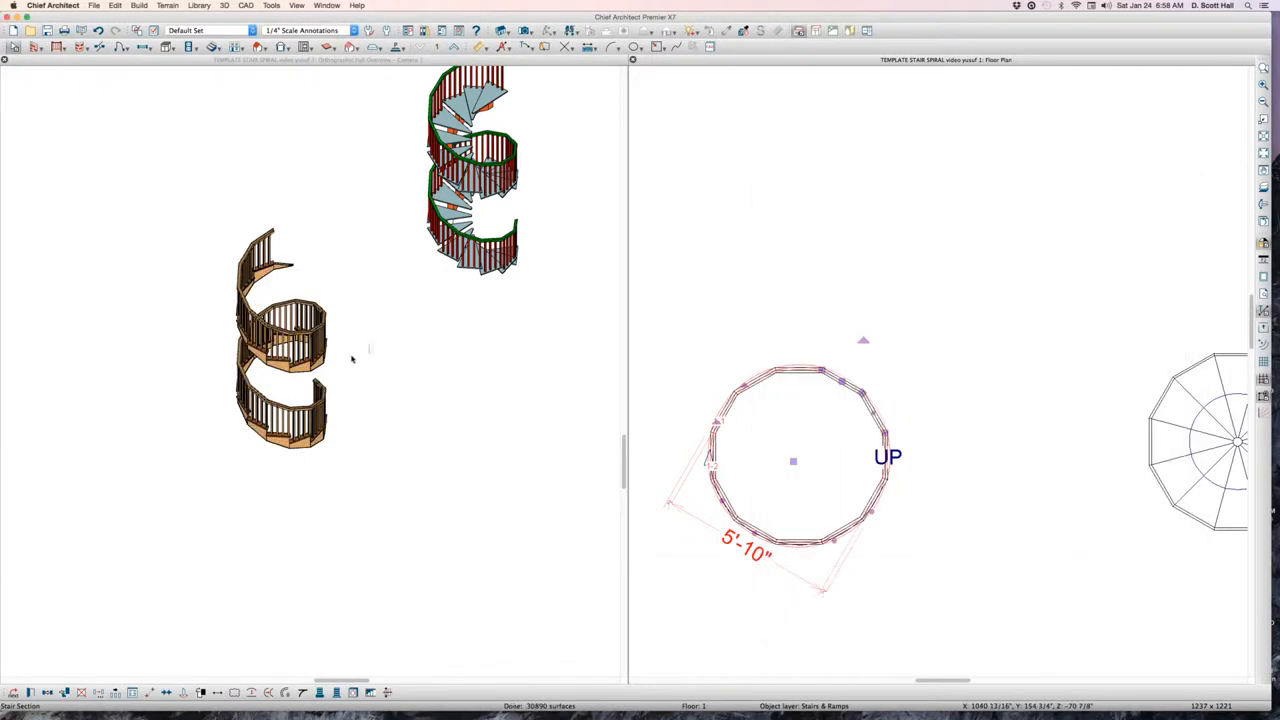
# Pick the Color - Red material from the finished spiral staircase and apply it to the new stair's treads
pyautogui.click(361, 400)
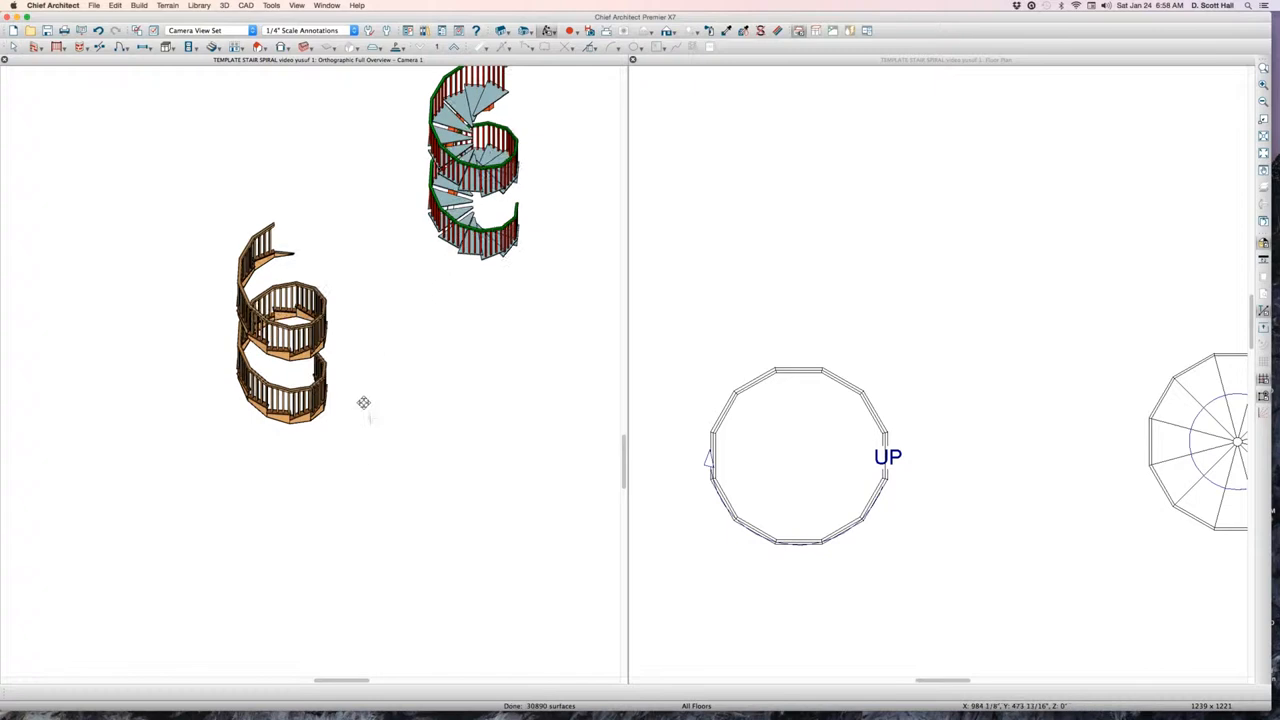
pyautogui.moveTo(363, 402); pyautogui.dragTo(360, 391)
pyautogui.scroll(3, 360, 374)
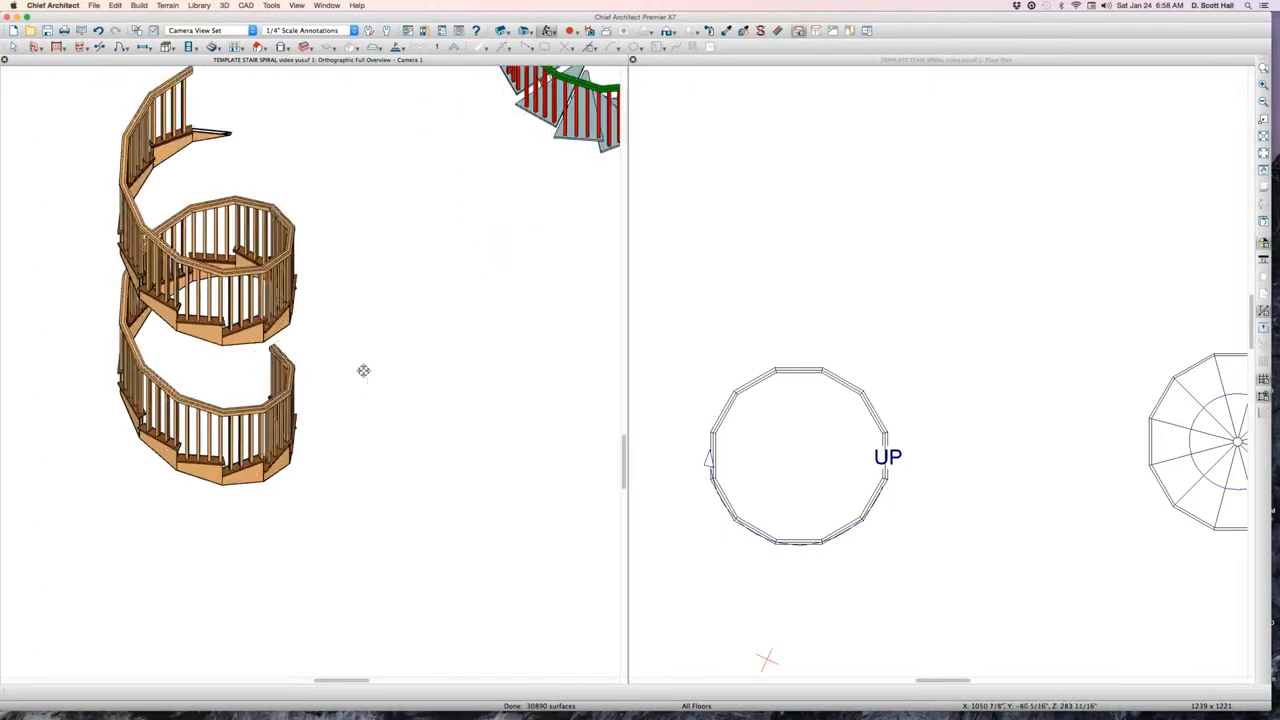
pyautogui.scroll(-1, 368, 370)
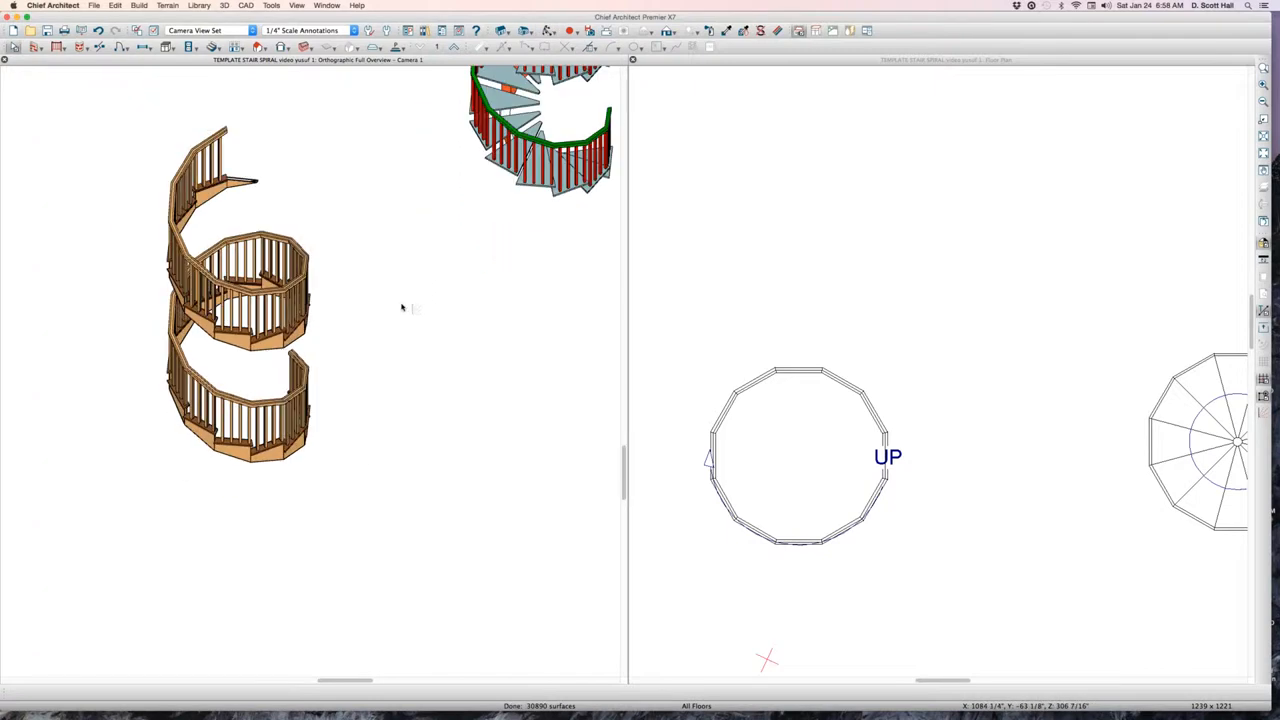
pyautogui.press('e')
pyautogui.click(555, 168)
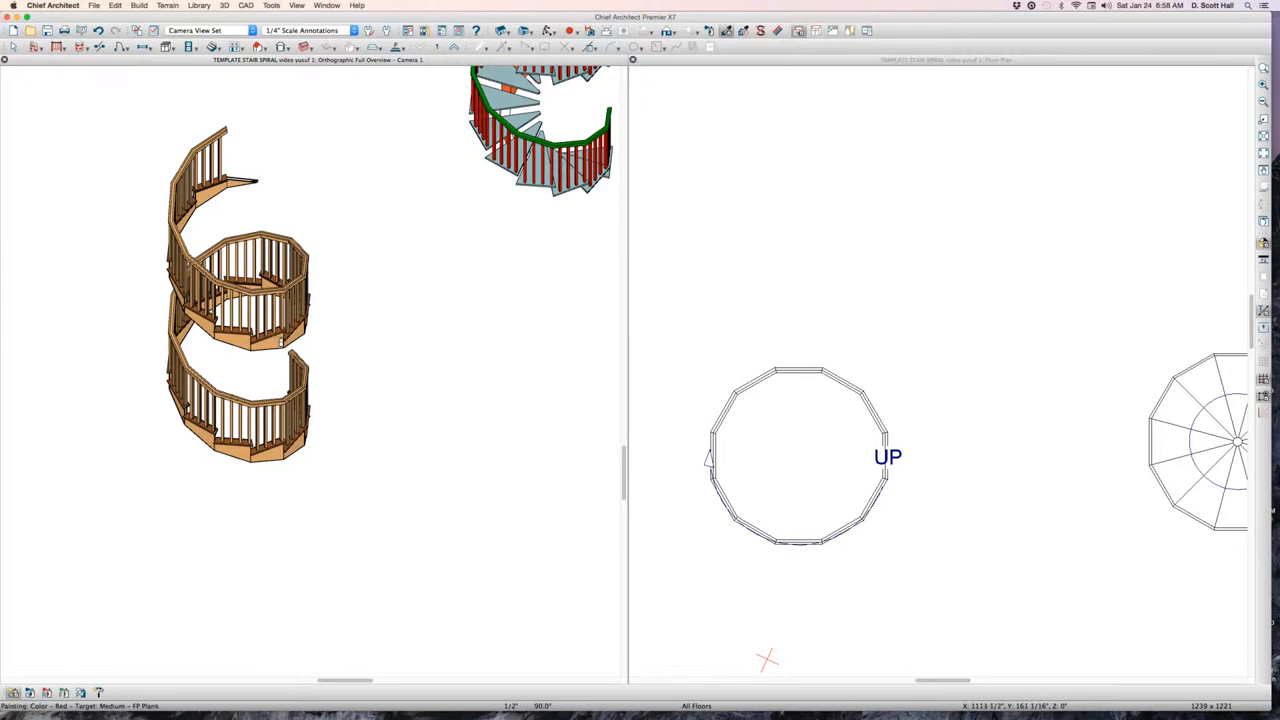
pyautogui.click(281, 342)
pyautogui.press('space')
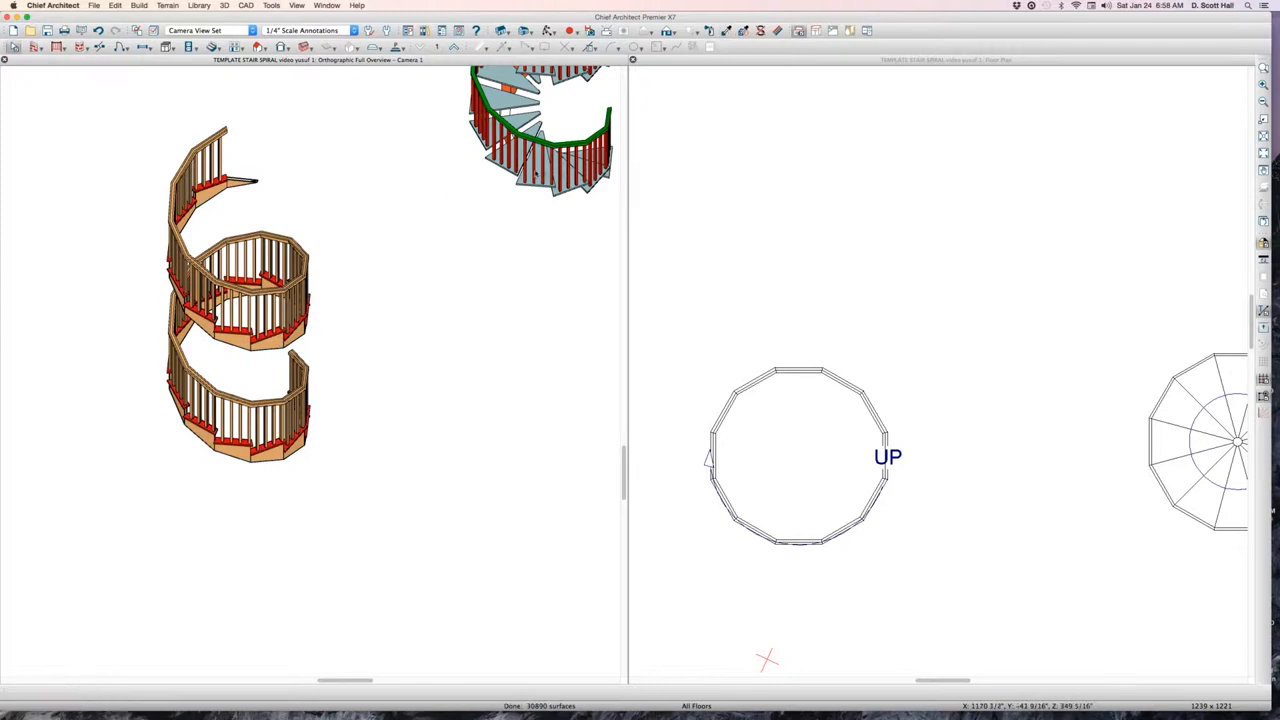
# Copy the Color - Green material from the finished staircase's handrail onto the new stair's stringers
pyautogui.press('m')
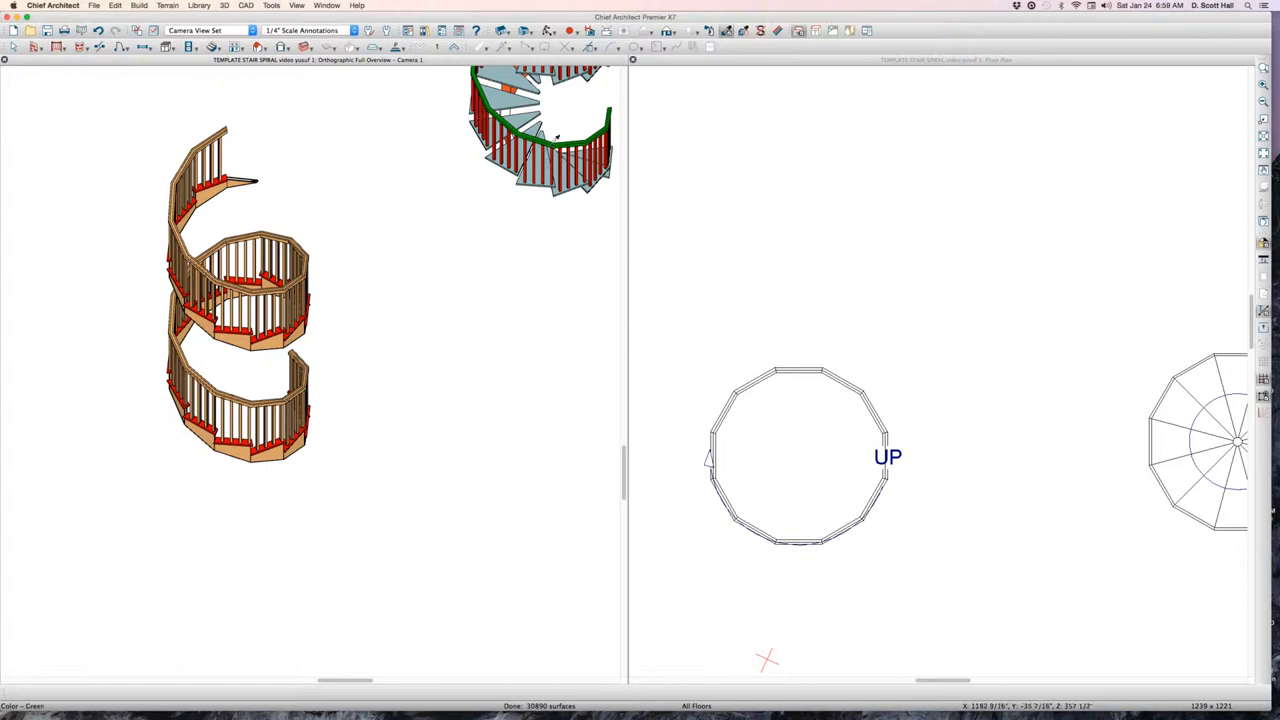
pyautogui.click(551, 145)
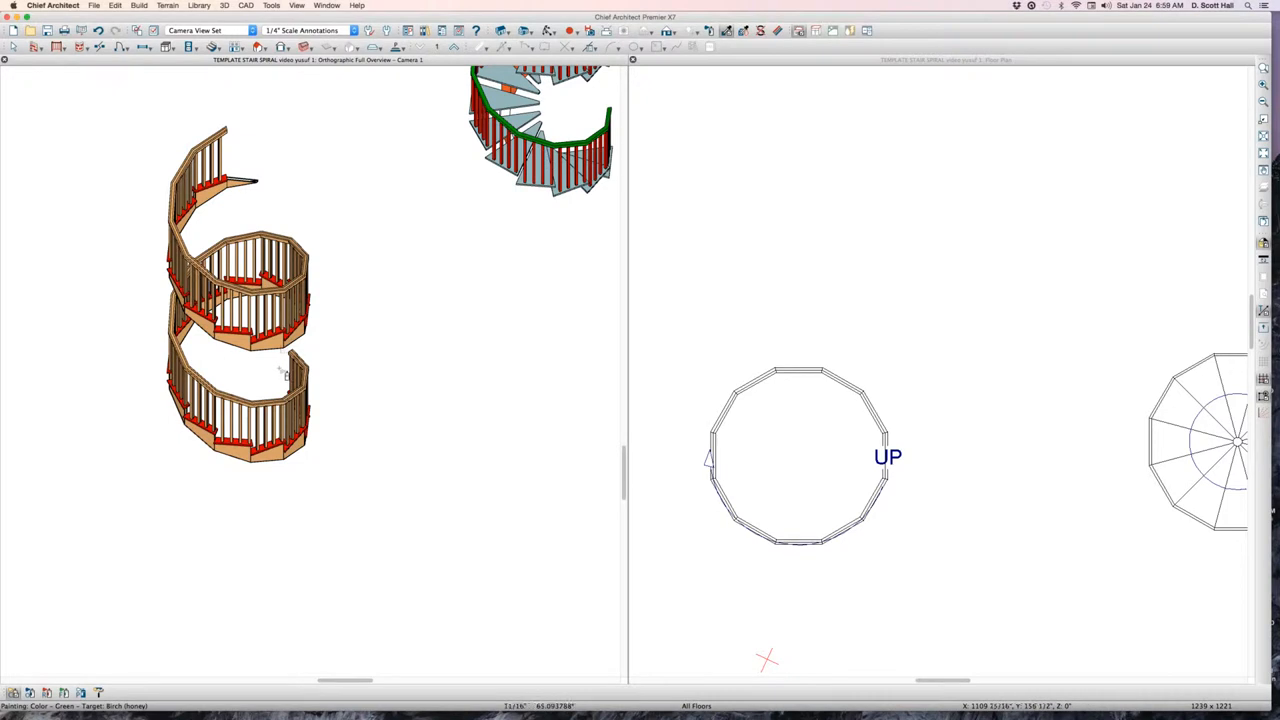
pyautogui.click(277, 354)
pyautogui.press('space')
# Apply the Color - Dew material to the new stair's balusters
pyautogui.press('m')
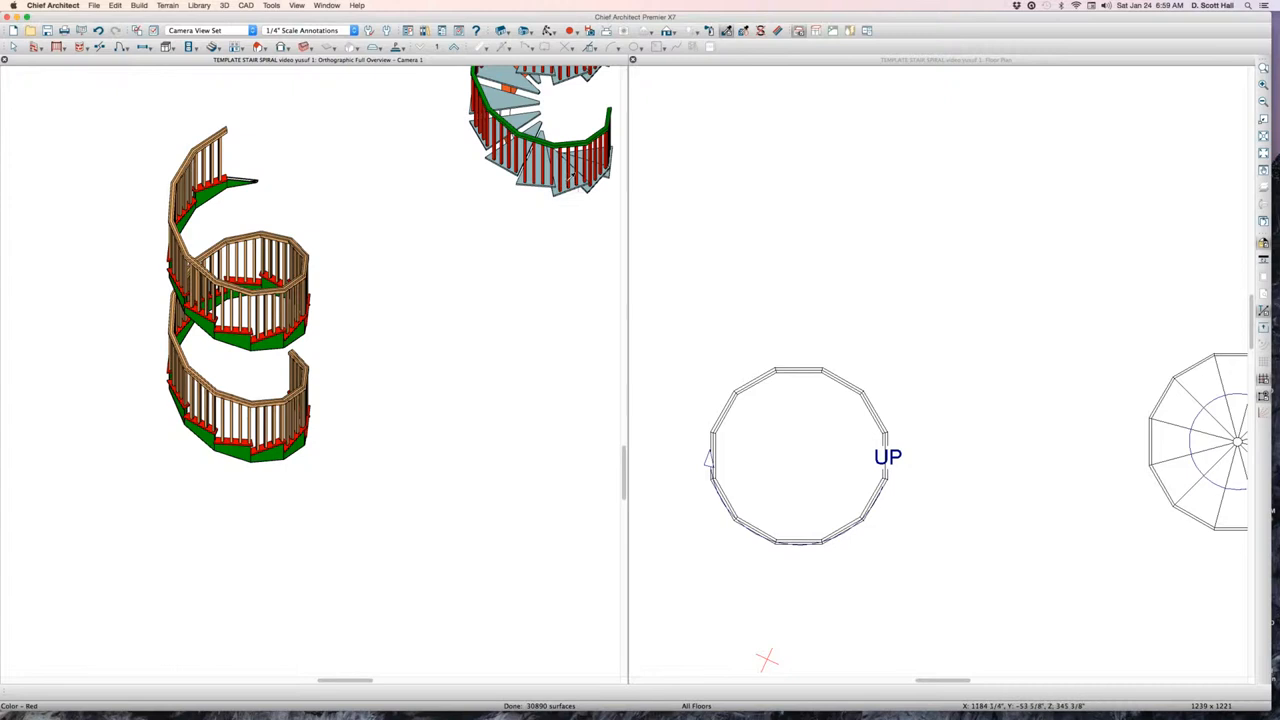
pyautogui.click(253, 280)
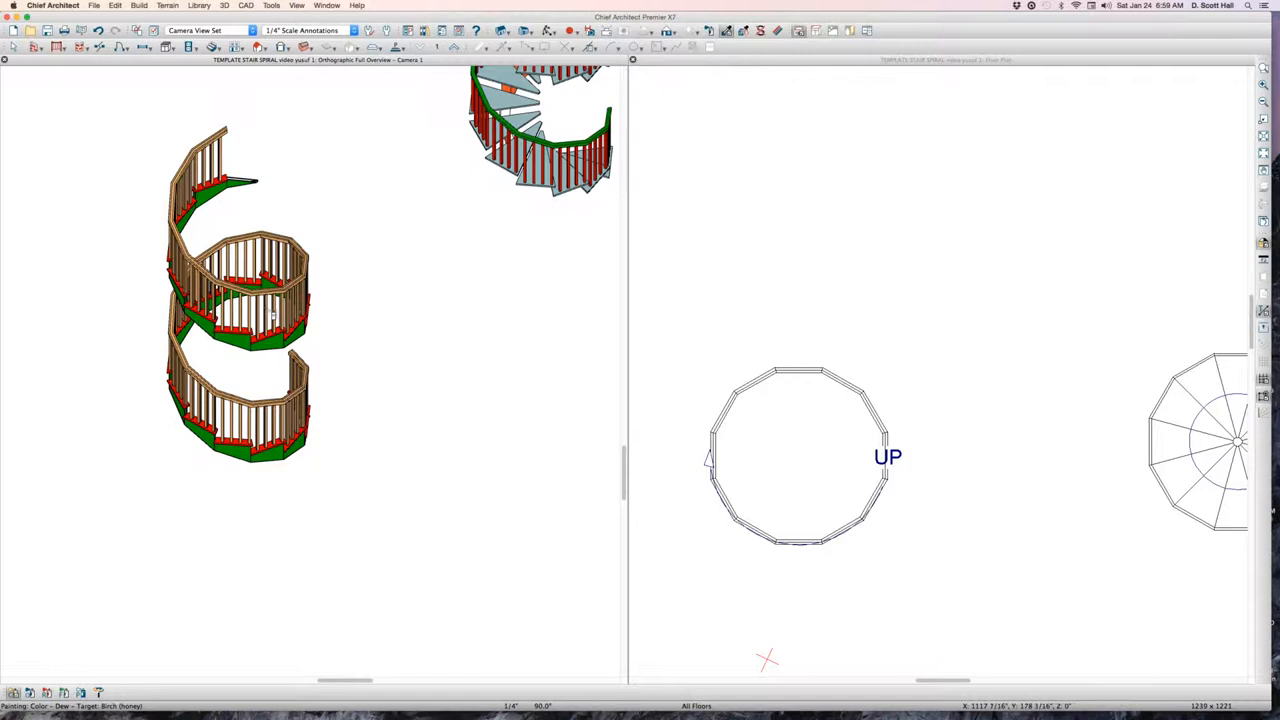
pyautogui.click(270, 316)
pyautogui.press('Escape')
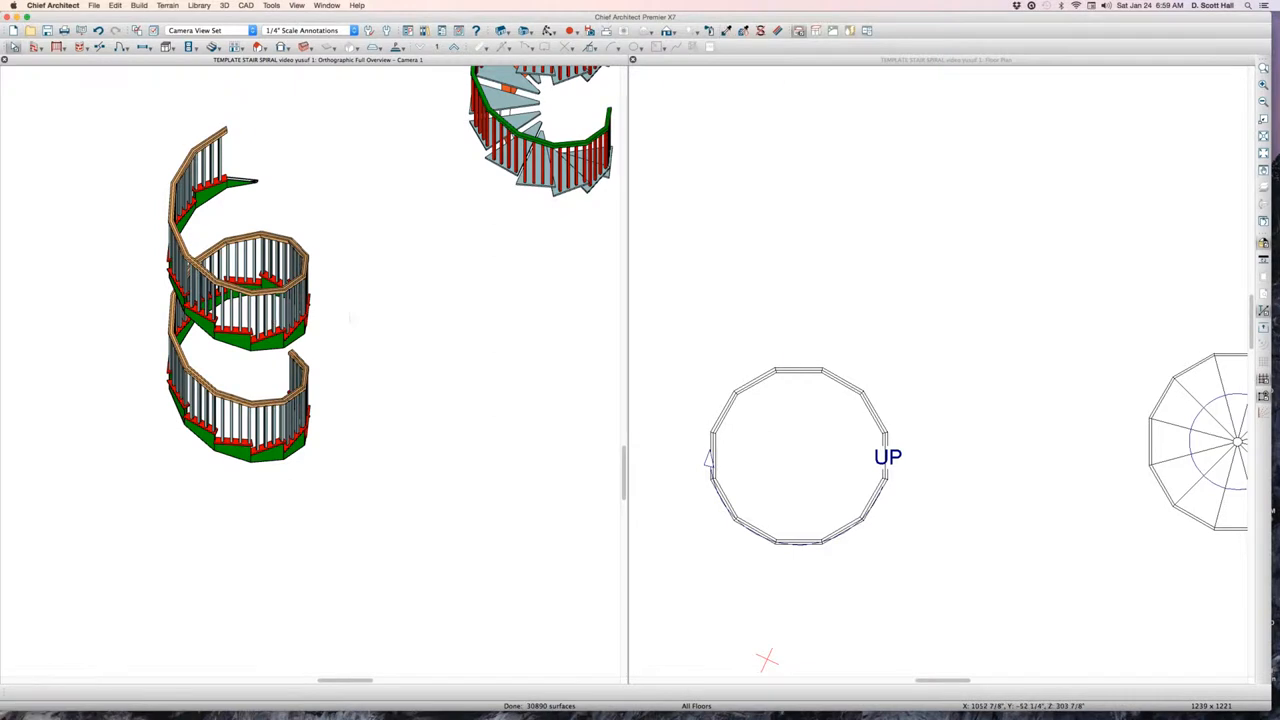
# Check the tread lock option and section values in the circular staircase's specification, leaving them as they are
pyautogui.click(798, 421)
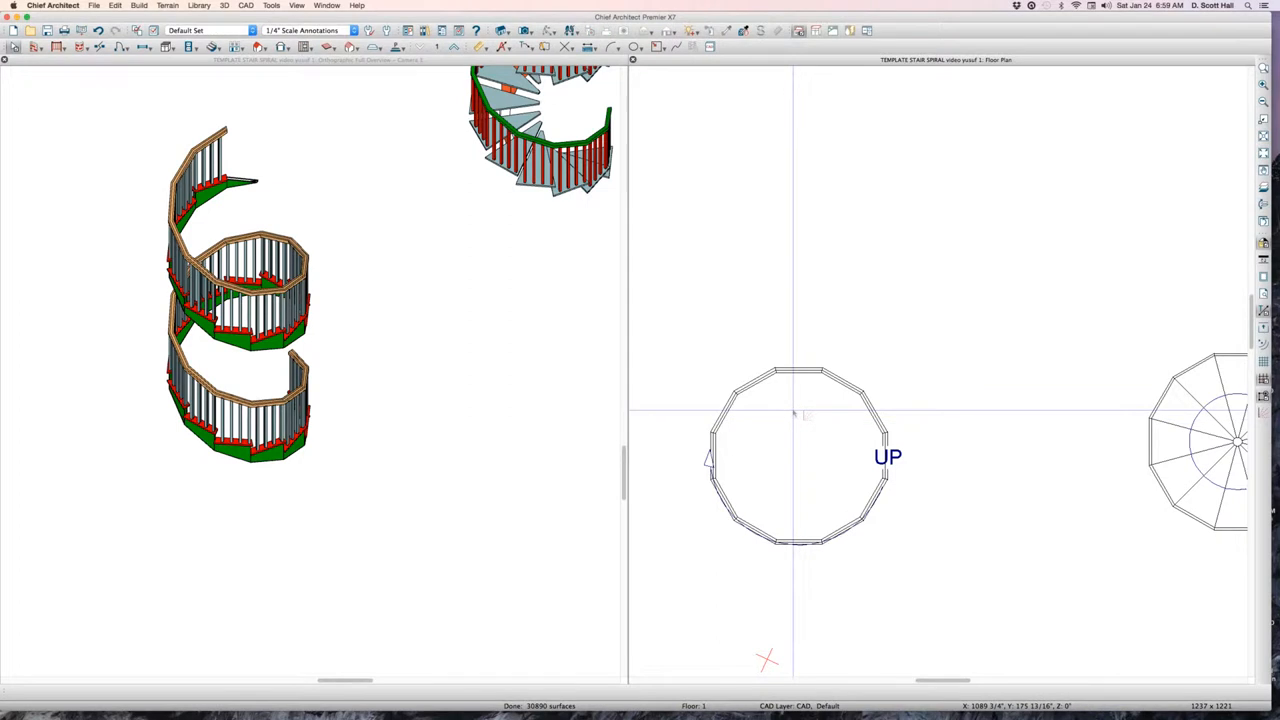
pyautogui.click(812, 371)
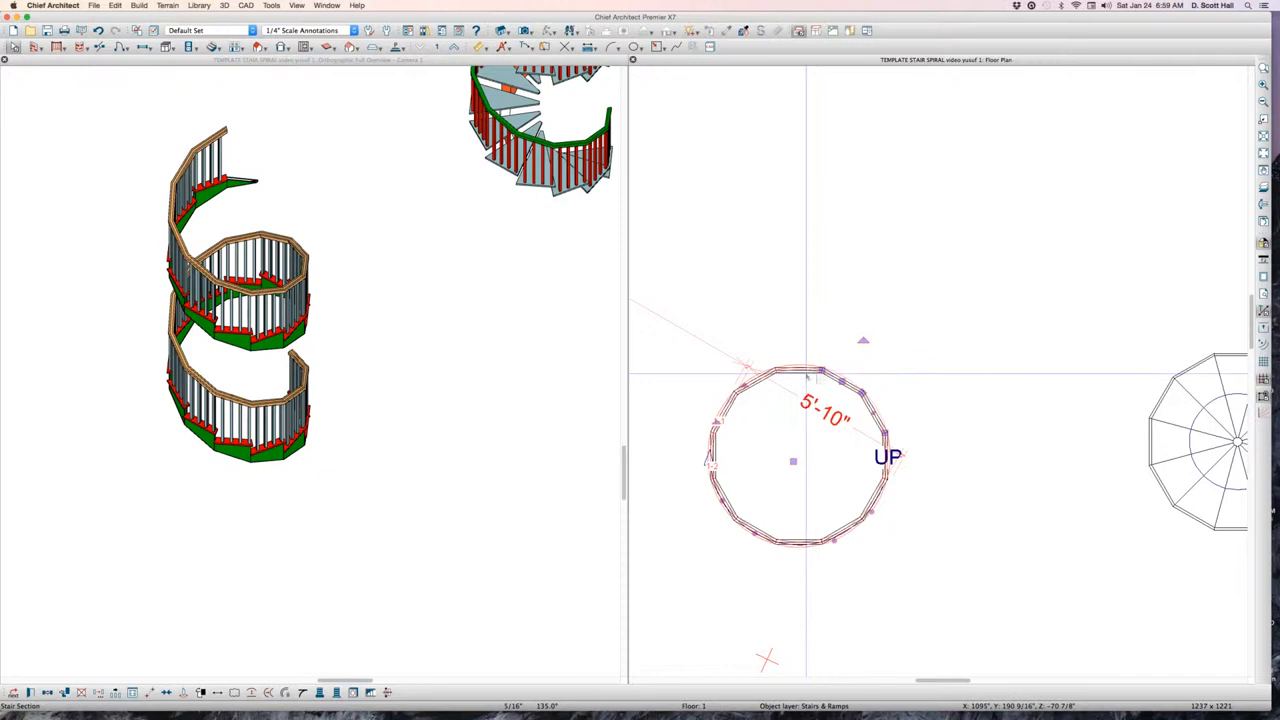
pyautogui.doubleClick(806, 376)
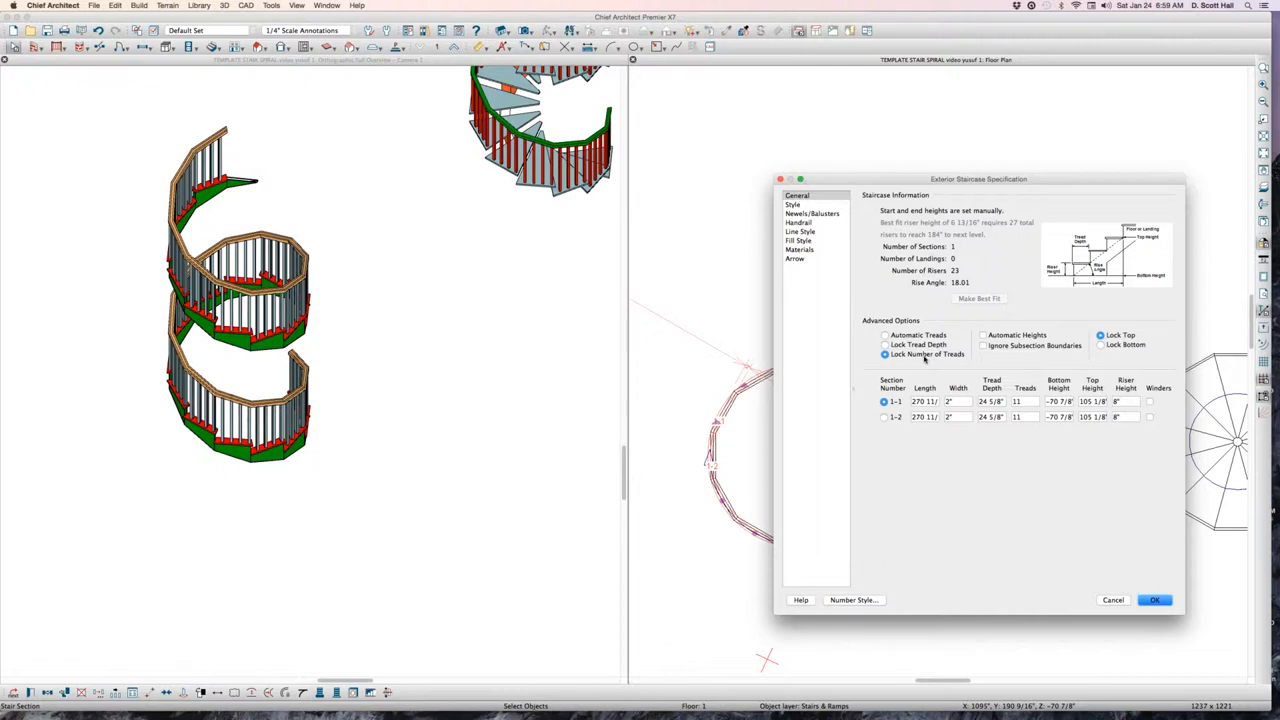
pyautogui.click(1113, 600)
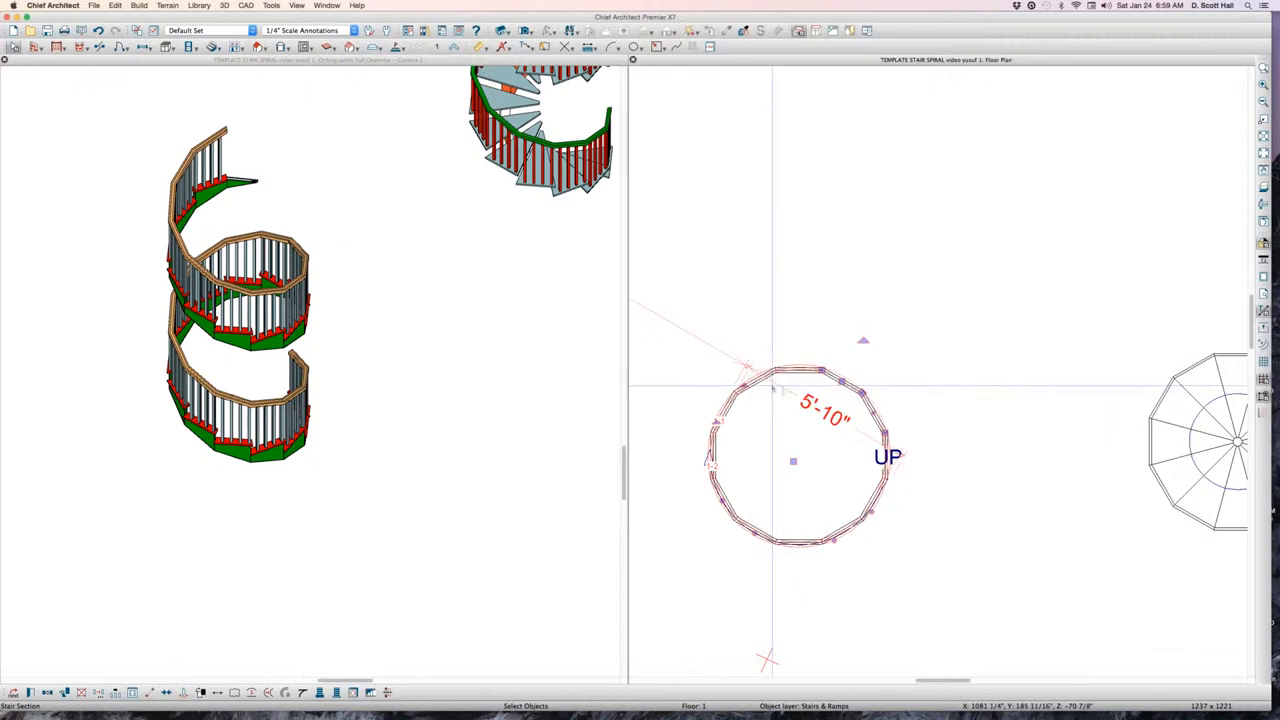
# Try widening the circular stair outward to about 1'-9 11/16" and undo the change
pyautogui.scroll(3, 855, 472)
pyautogui.scroll(-1, 922, 400)
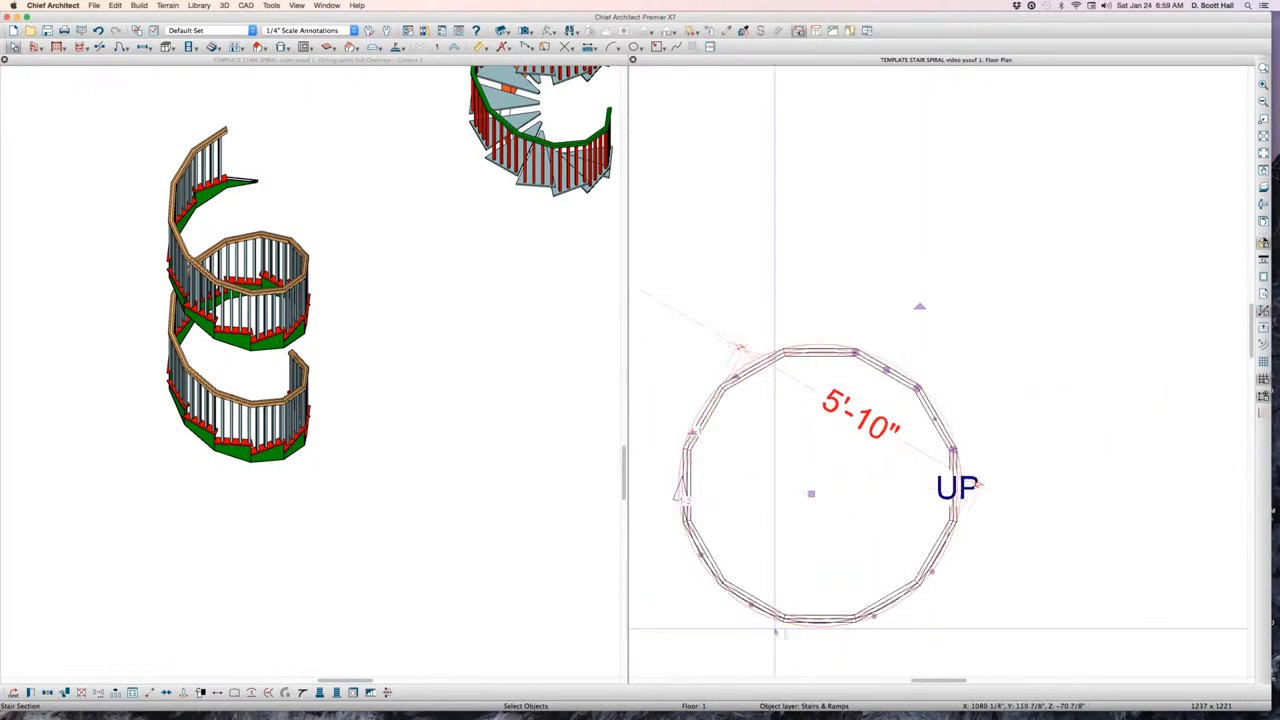
pyautogui.scroll(2, 770, 622)
pyautogui.scroll(3, 668, 380)
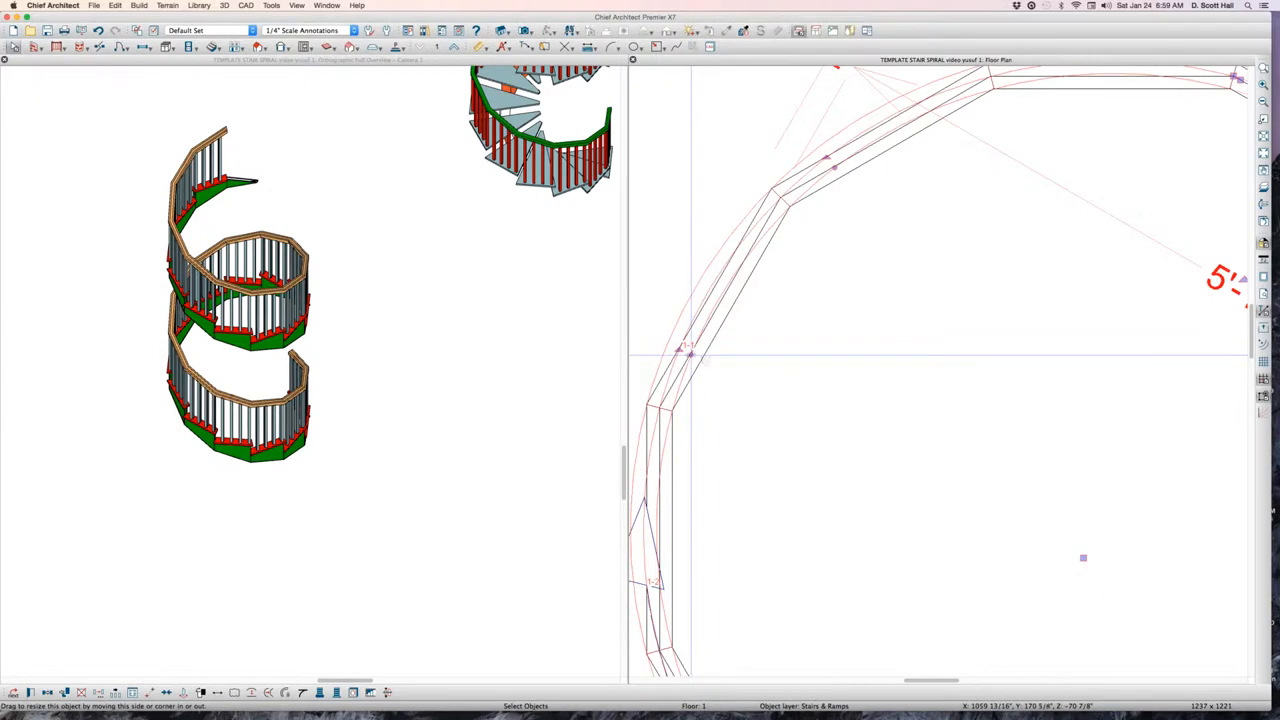
pyautogui.scroll(-8, 690, 354)
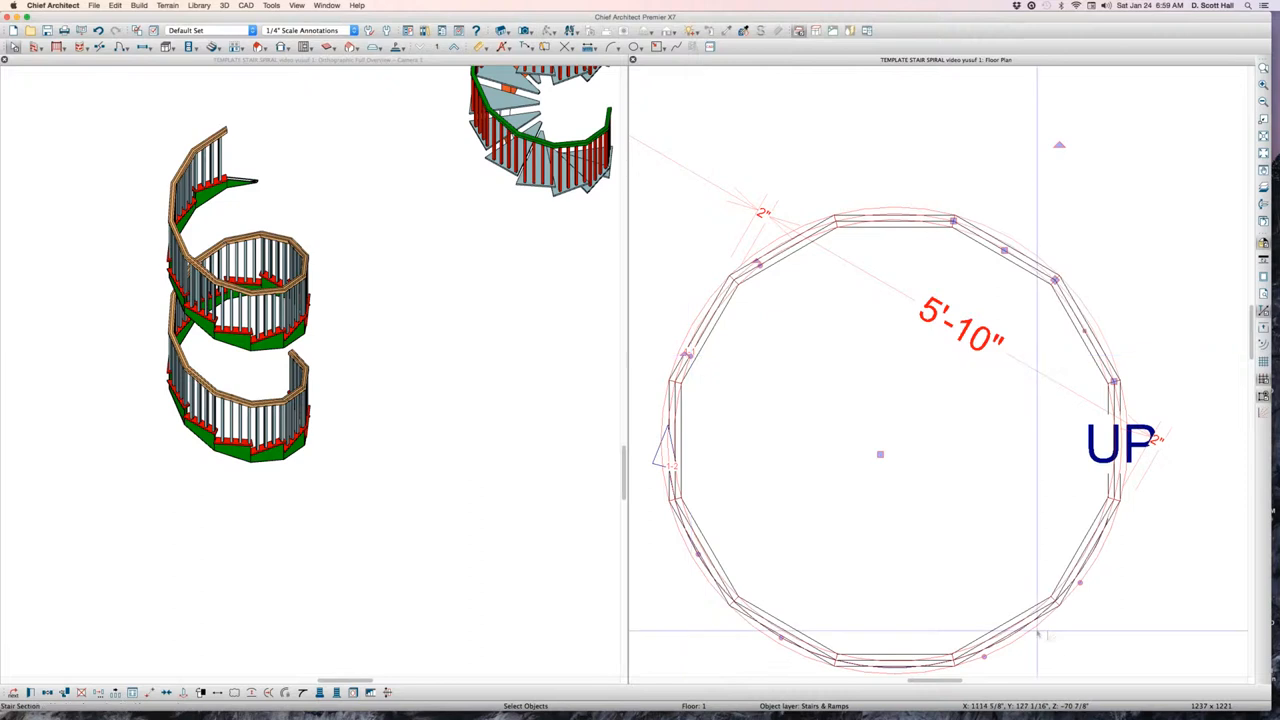
pyautogui.scroll(-3, 1083, 530)
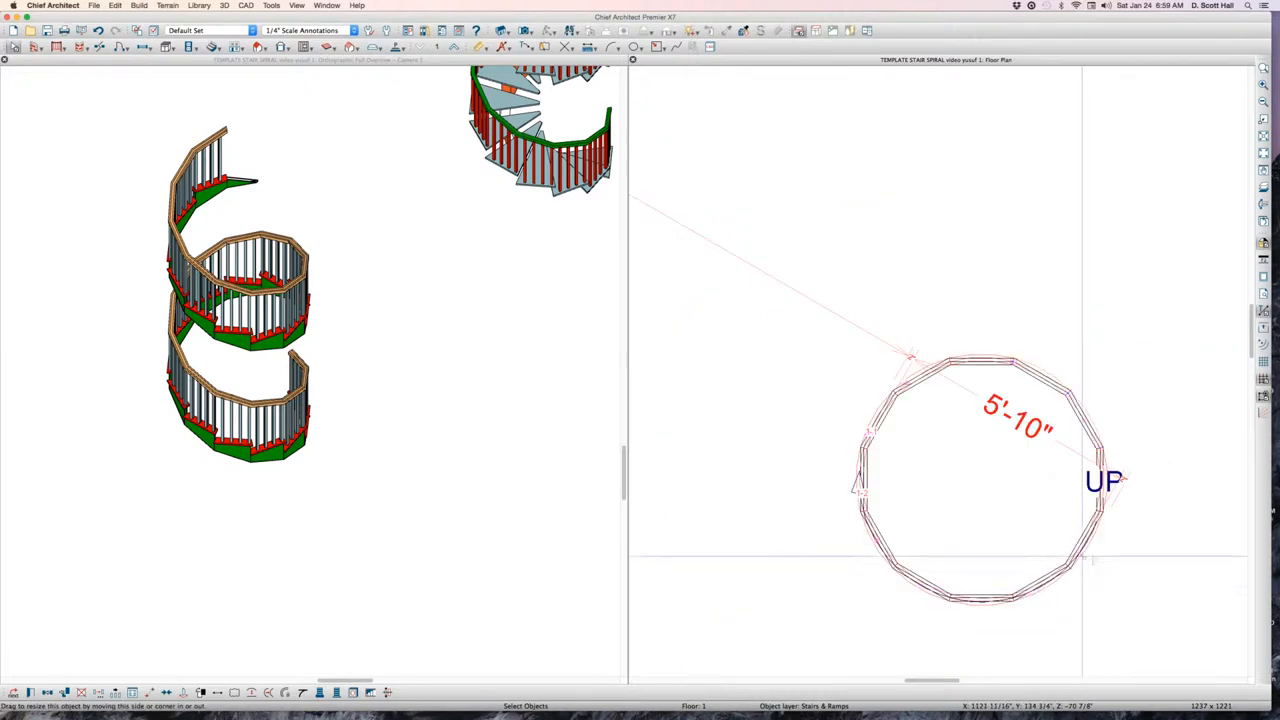
pyautogui.moveTo(1081, 591); pyautogui.dragTo(1123, 607)
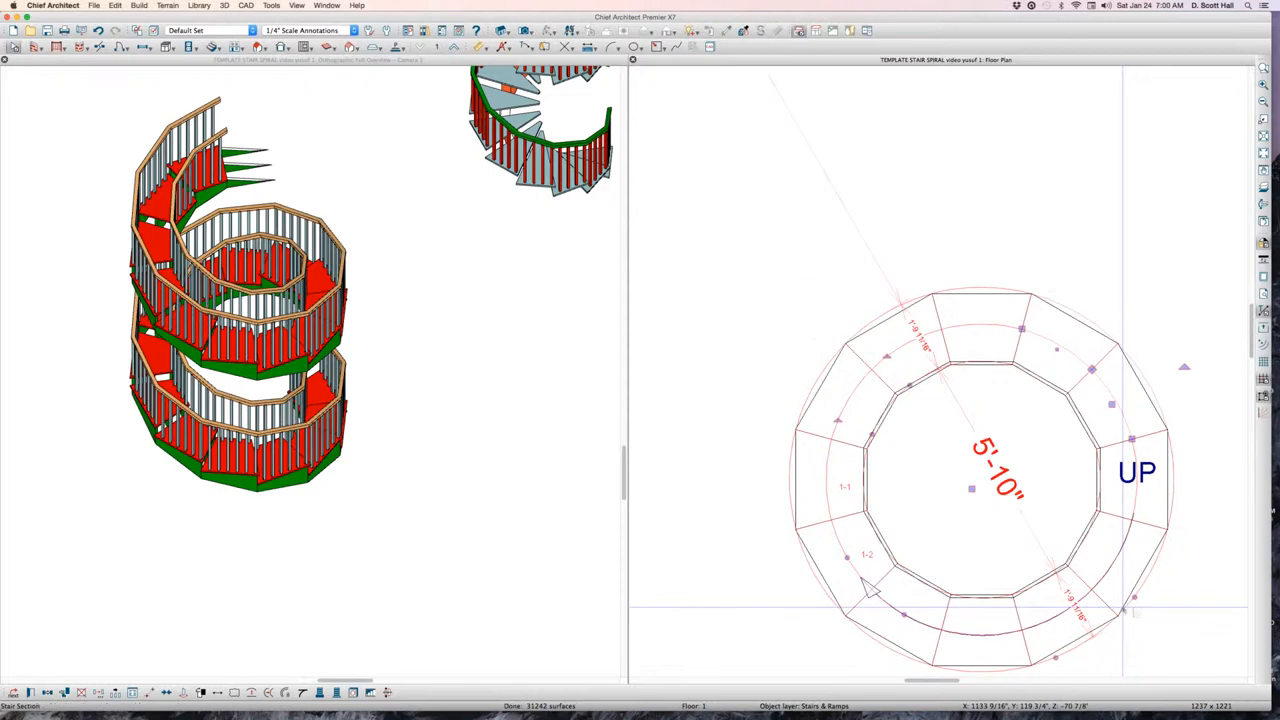
pyautogui.press('super+z')
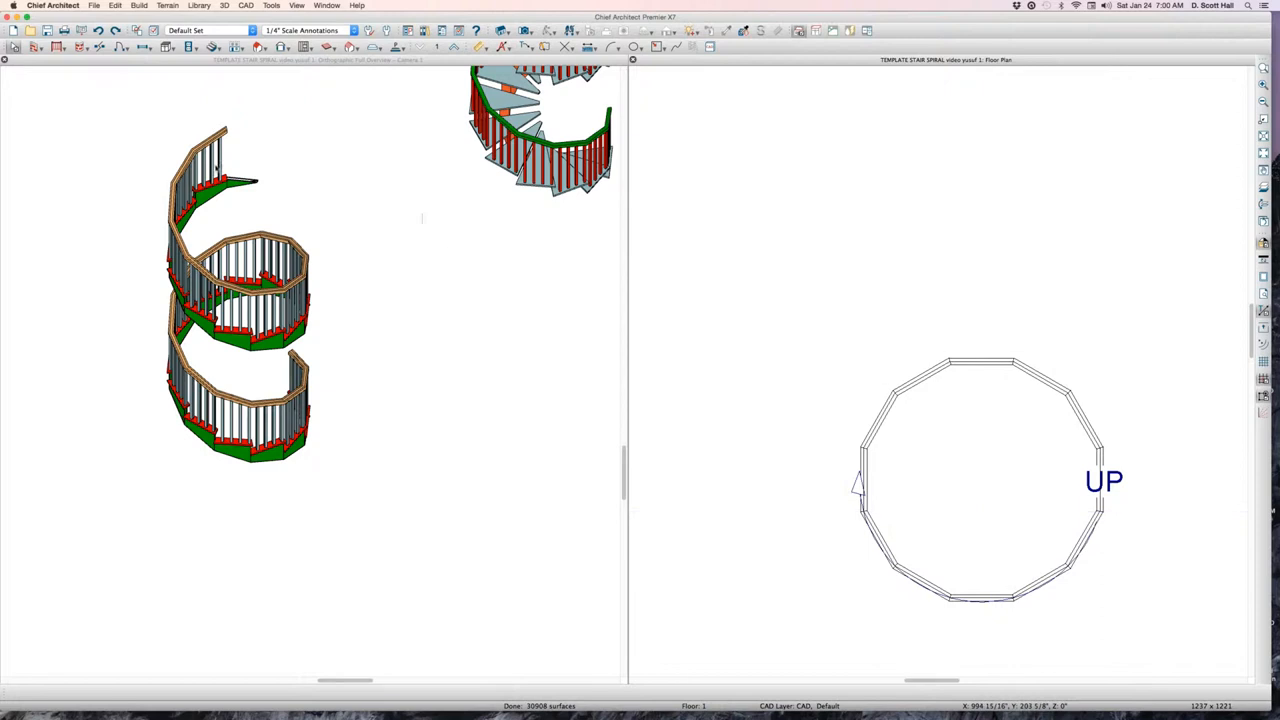
# Turn off the extended stringer top for the circular staircase
pyautogui.scroll(3, 219, 169)
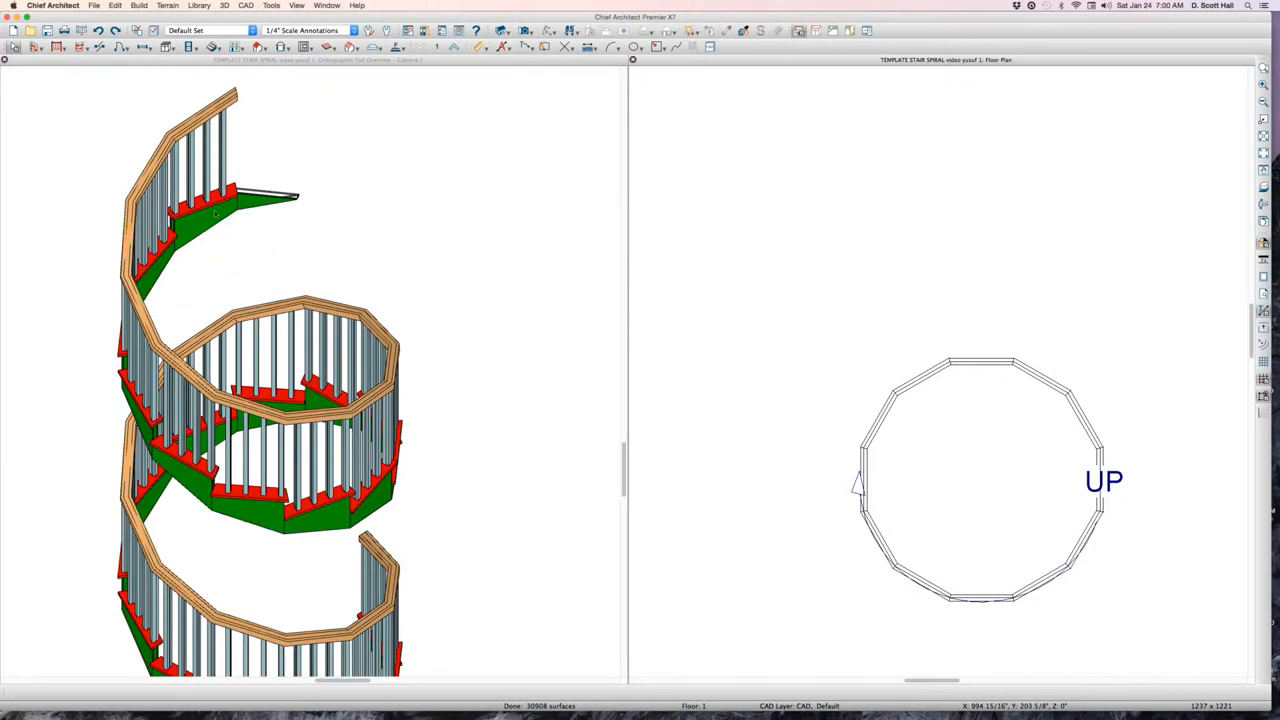
pyautogui.click(215, 214)
pyautogui.press('super+e')
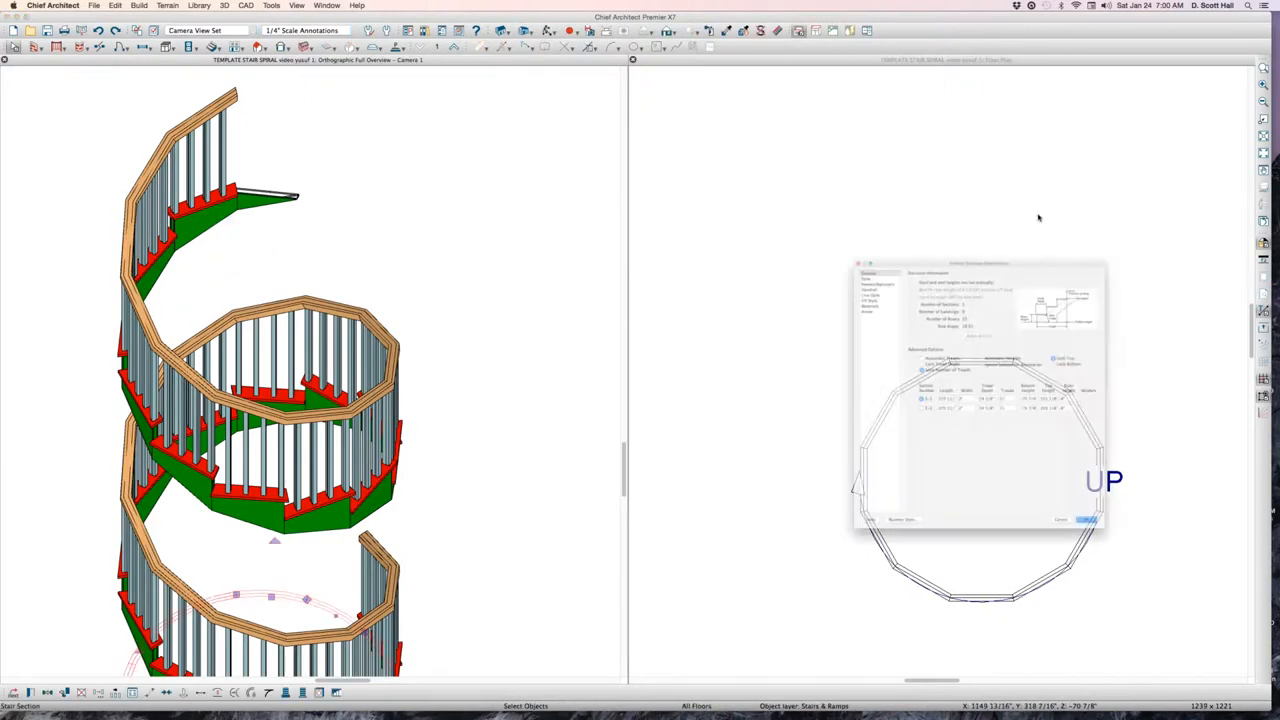
pyautogui.click(800, 205)
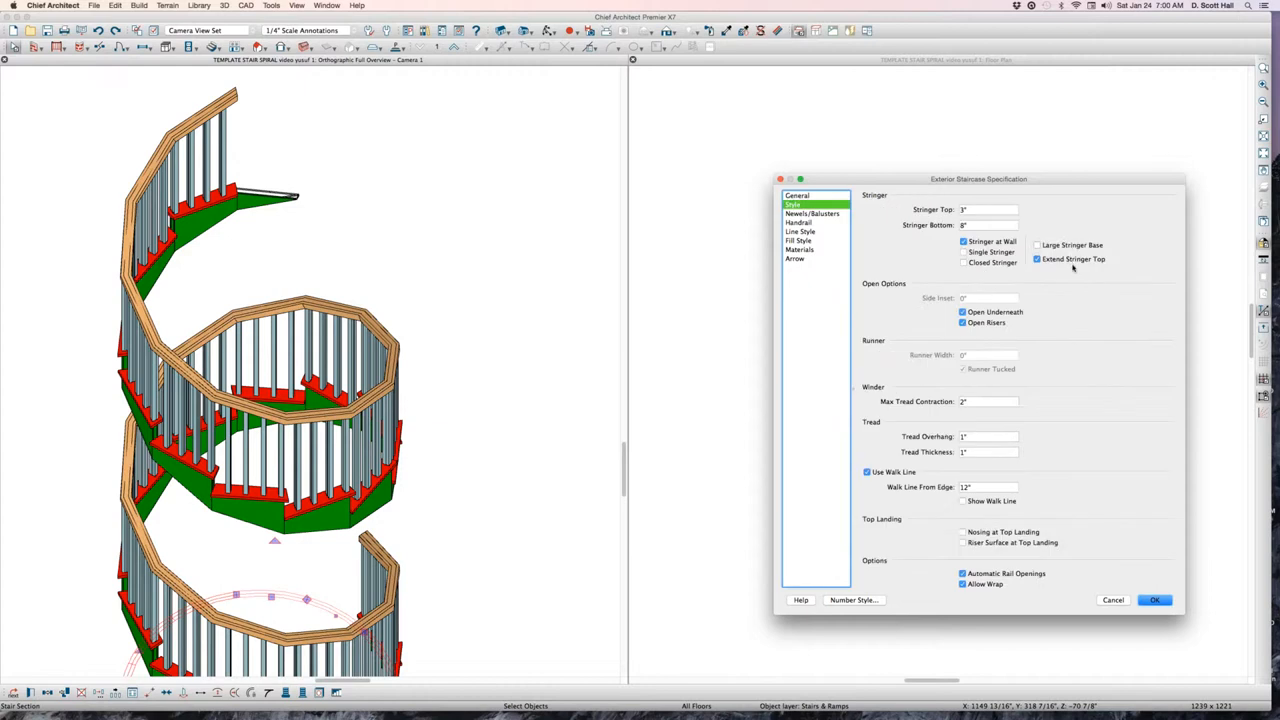
pyautogui.press('Return')
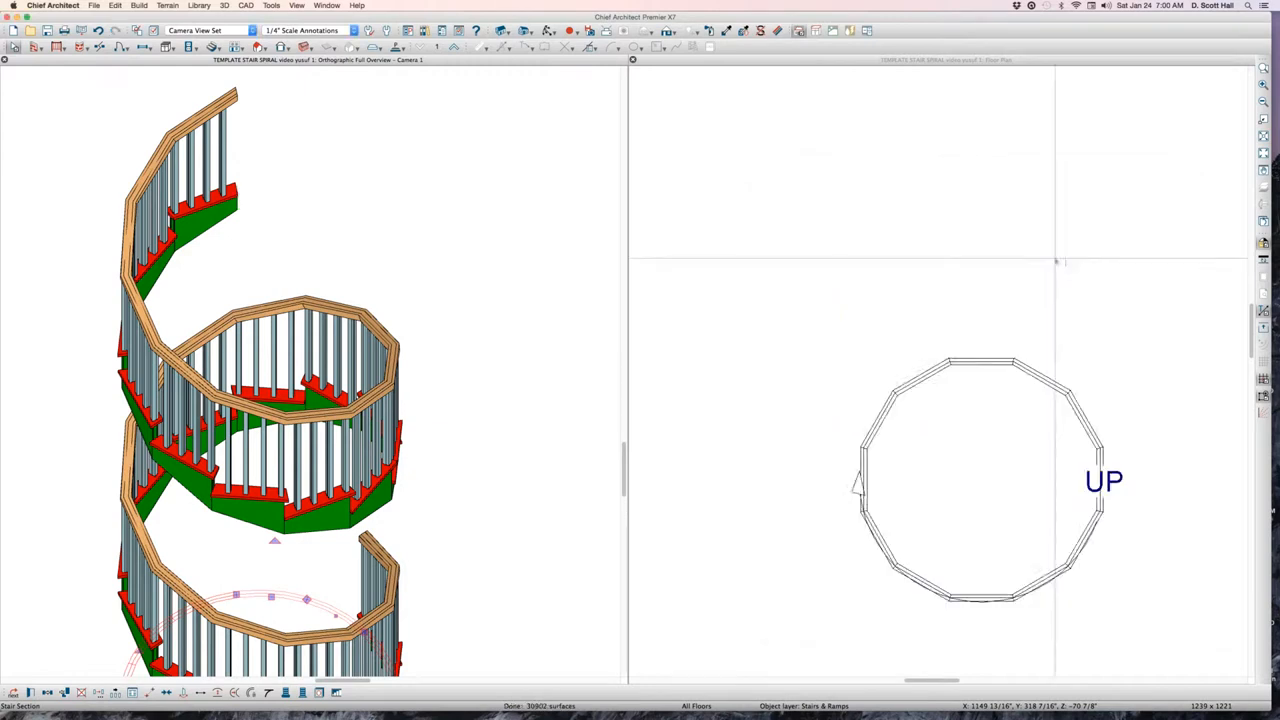
# Widen the circular stair inward almost to the polygon's center, making it about 2'-11 13/16" wide
pyautogui.scroll(-2, 1054, 260)
pyautogui.scroll(1, 1002, 344)
pyautogui.scroll(-1, 1002, 344)
pyautogui.click(1000, 345)
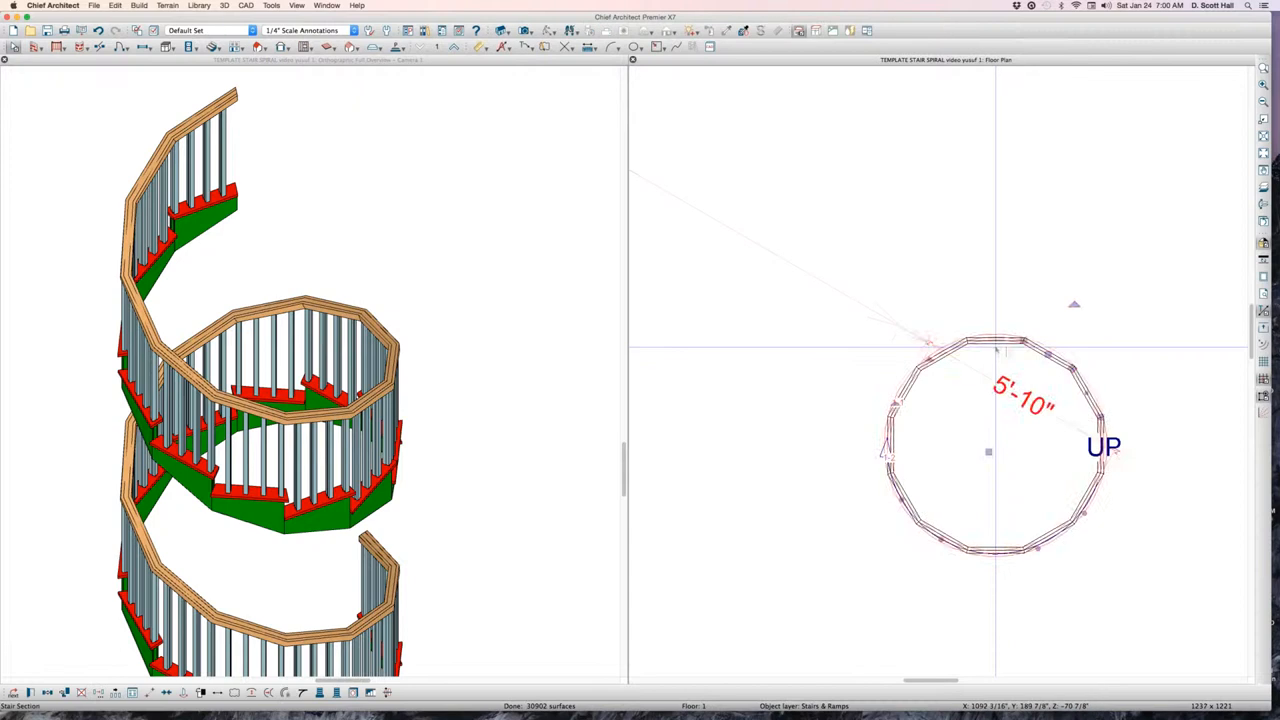
pyautogui.scroll(3, 1000, 350)
pyautogui.scroll(2, 921, 357)
pyautogui.scroll(-2, 1037, 390)
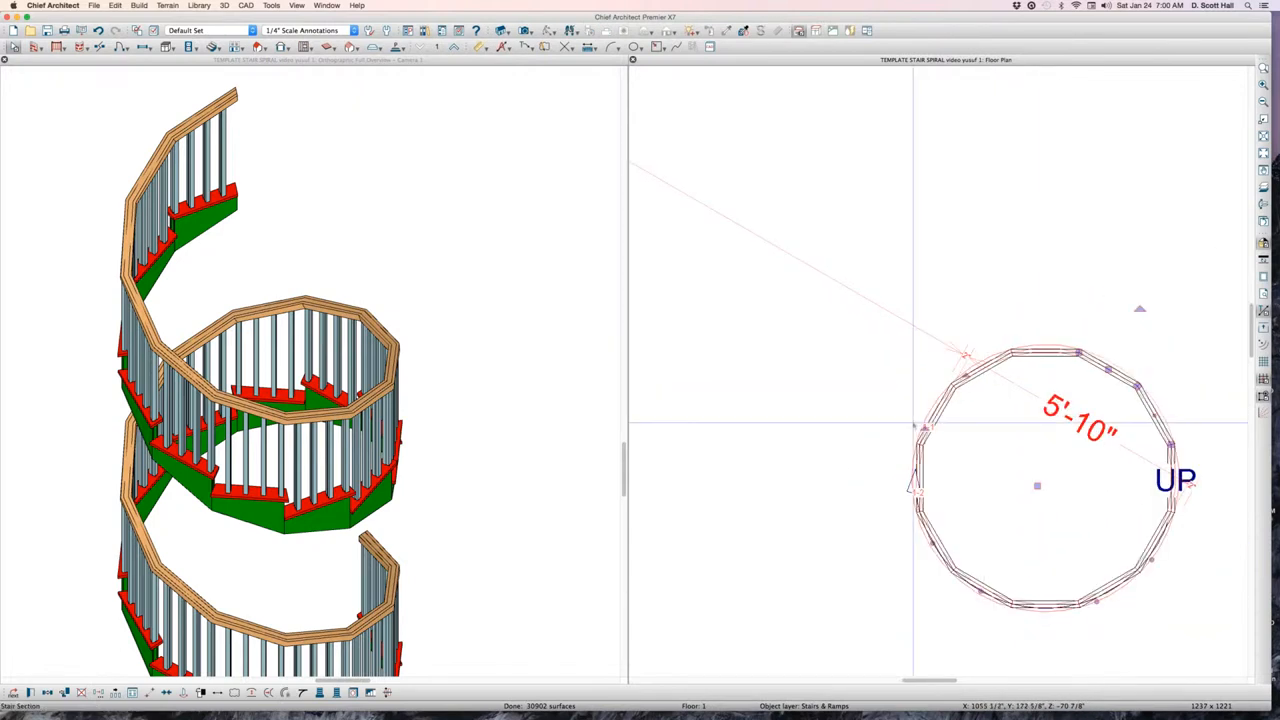
pyautogui.scroll(1, 1140, 557)
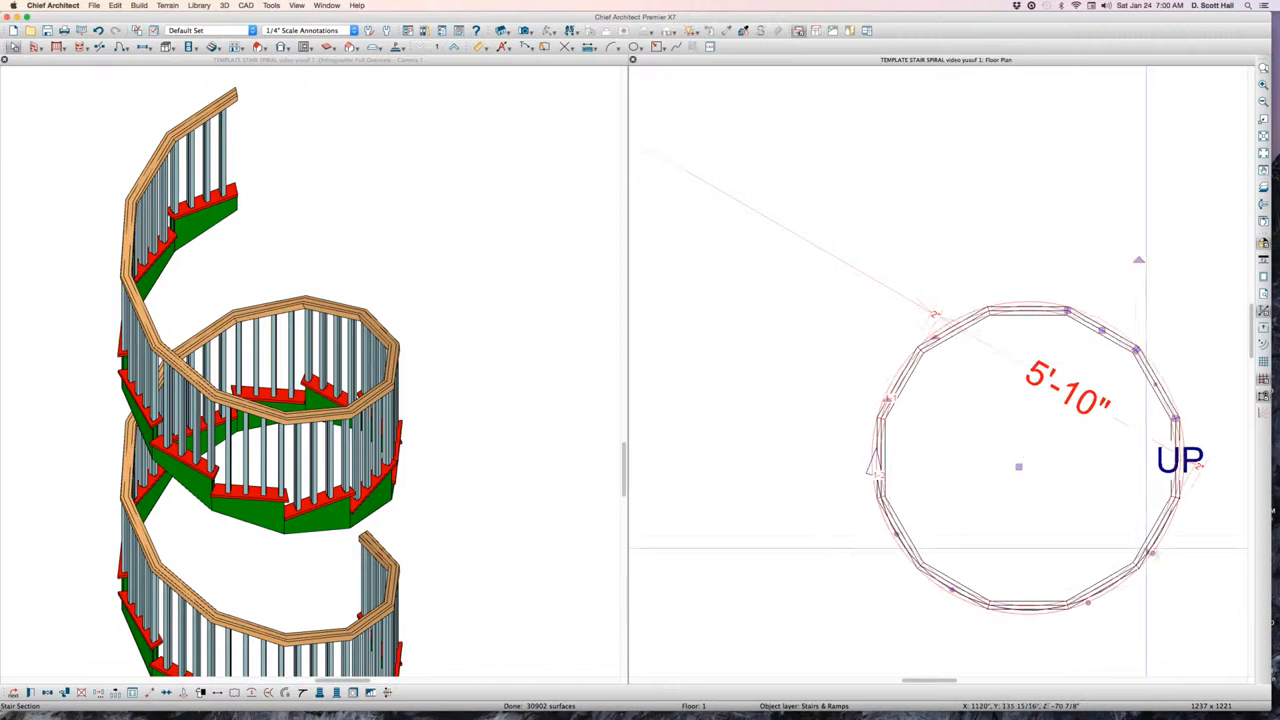
pyautogui.scroll(2, 1137, 323)
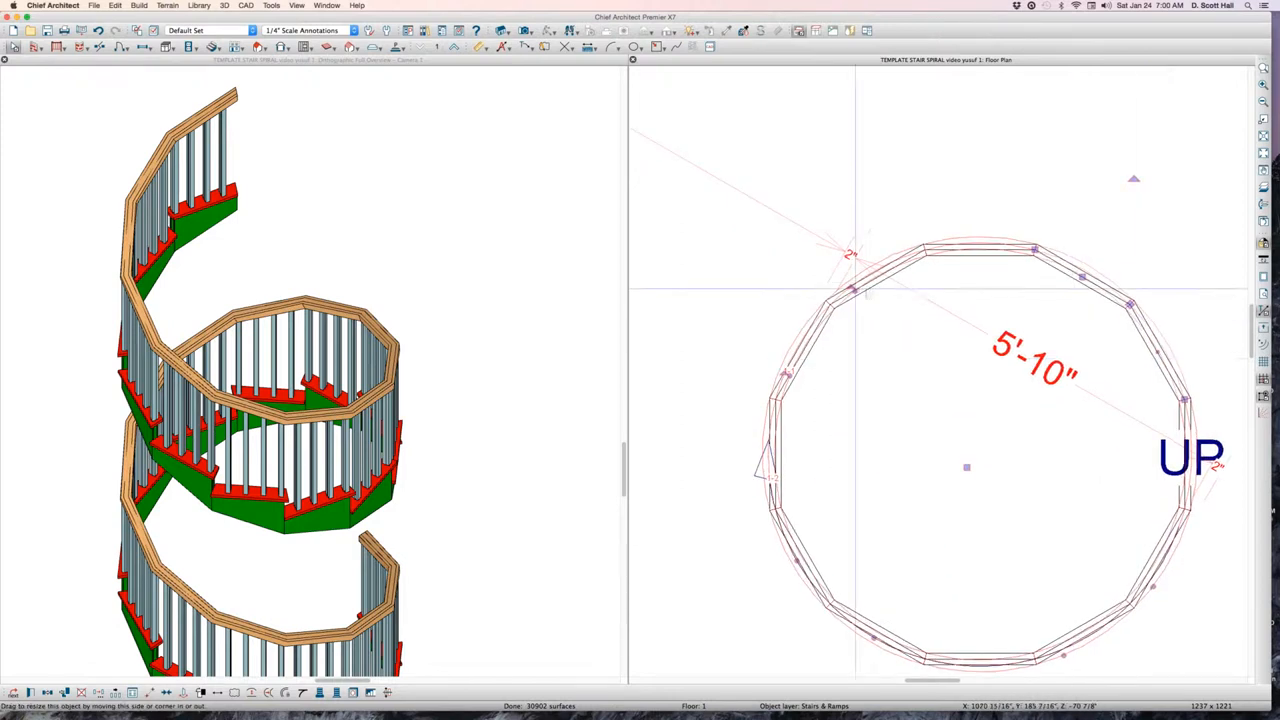
pyautogui.scroll(2, 852, 292)
pyautogui.moveTo(855, 295); pyautogui.dragTo(1066, 584)
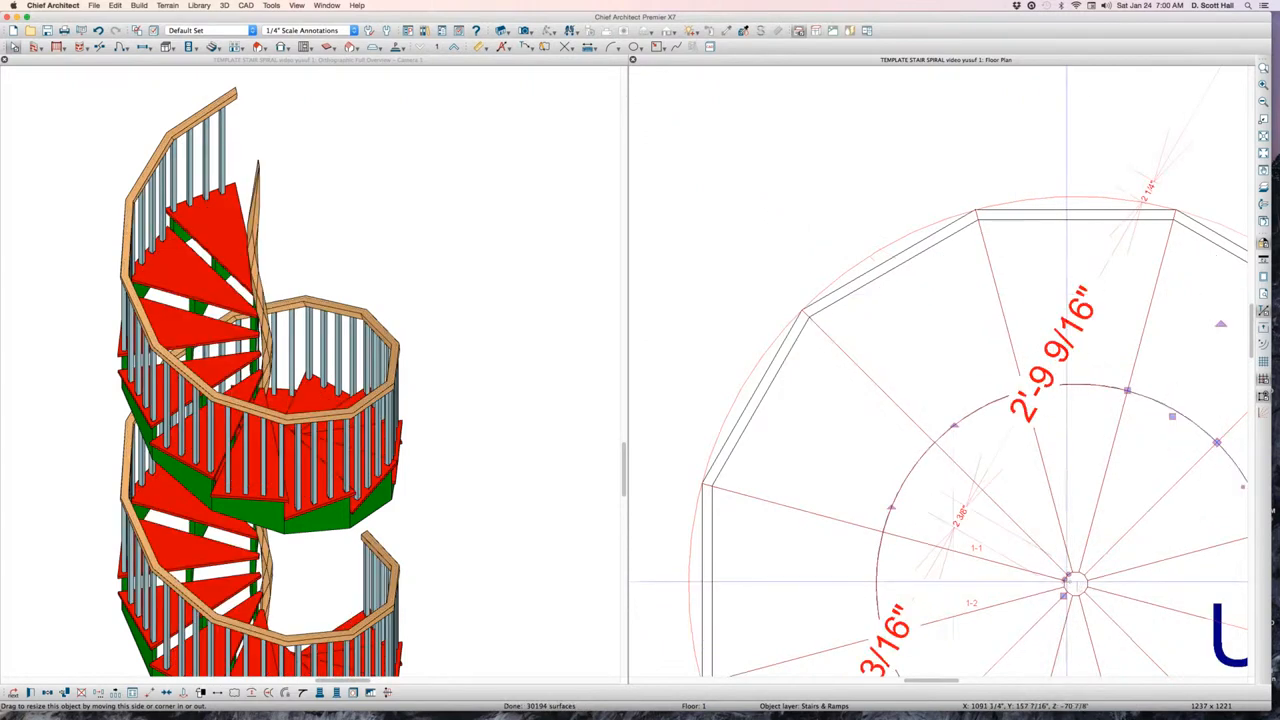
pyautogui.scroll(-3, 917, 288)
pyautogui.click(369, 243)
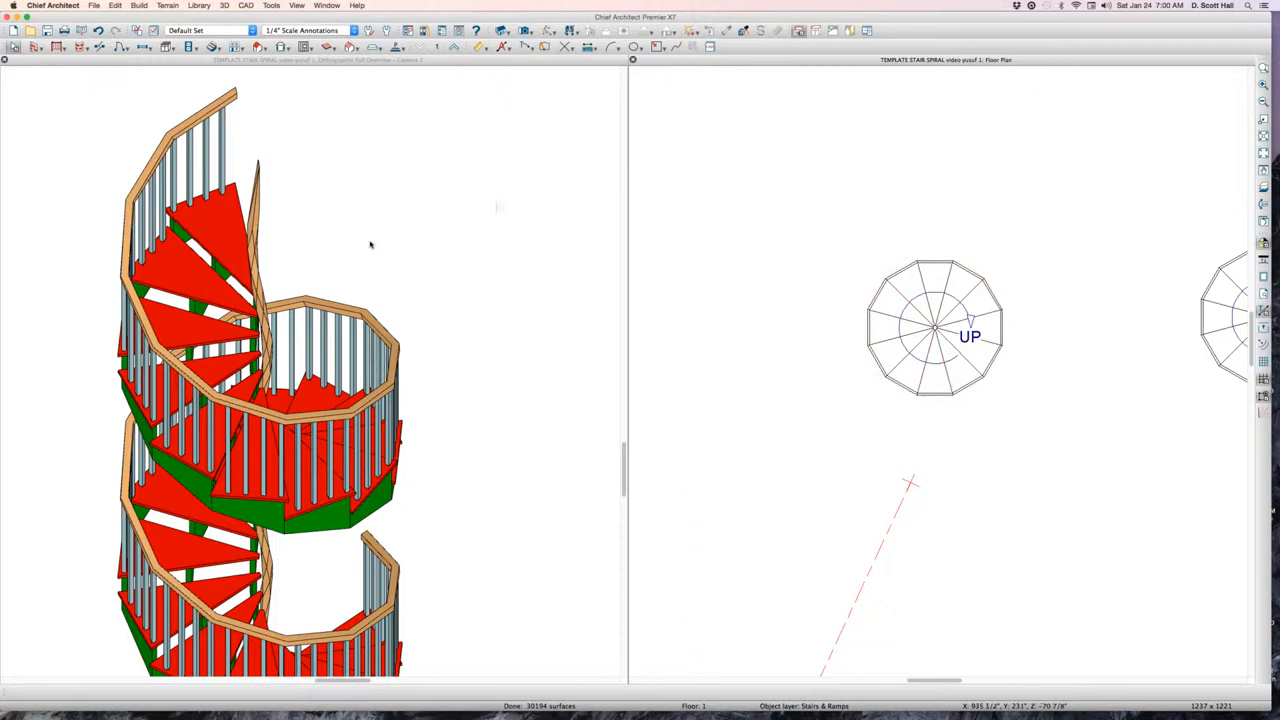
pyautogui.scroll(1, 938, 344)
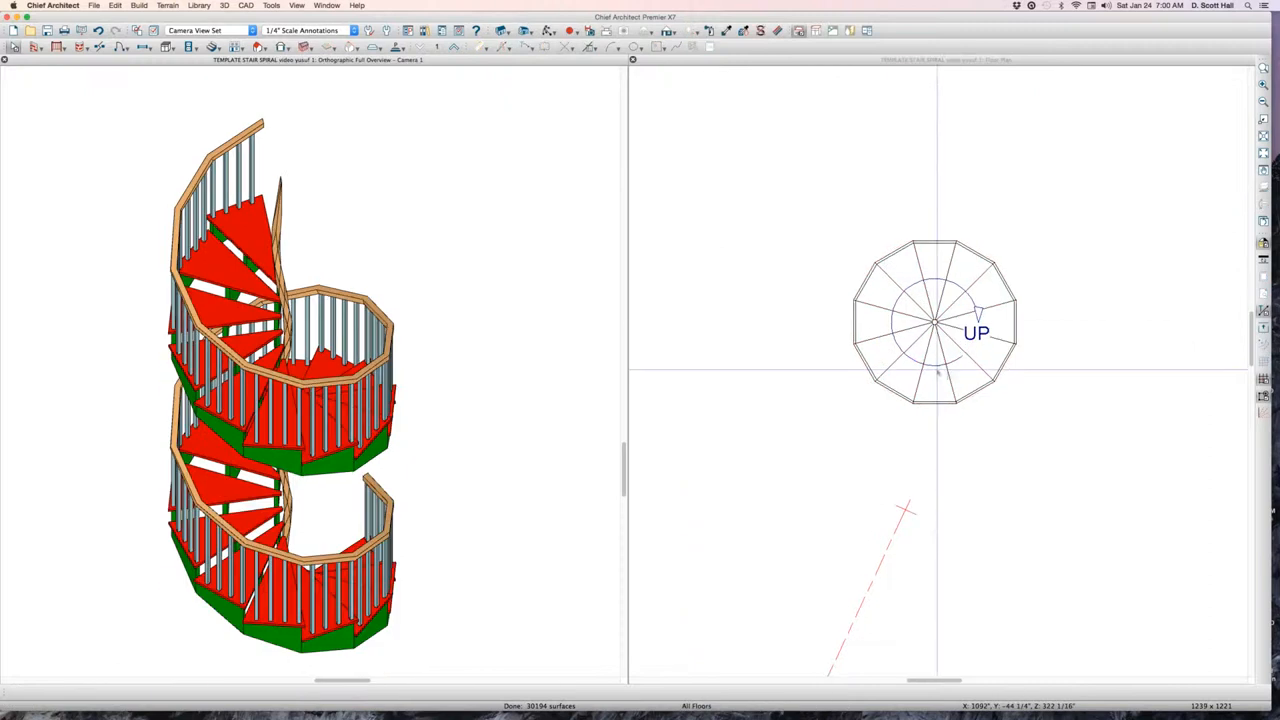
# Turn off the right-side railing and the right railing transition for the circular staircase, keeping only the outer railing
pyautogui.click(911, 312)
pyautogui.scroll(4, 911, 312)
pyautogui.scroll(2, 963, 375)
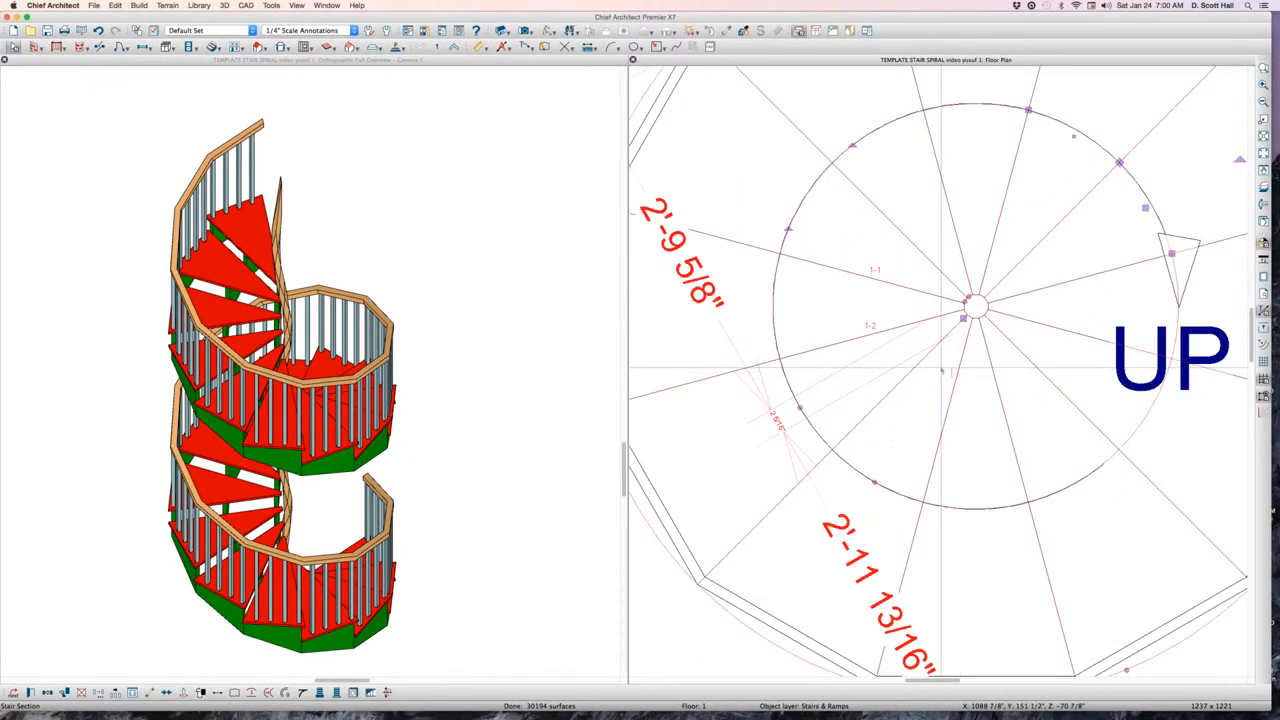
pyautogui.scroll(-4, 945, 340)
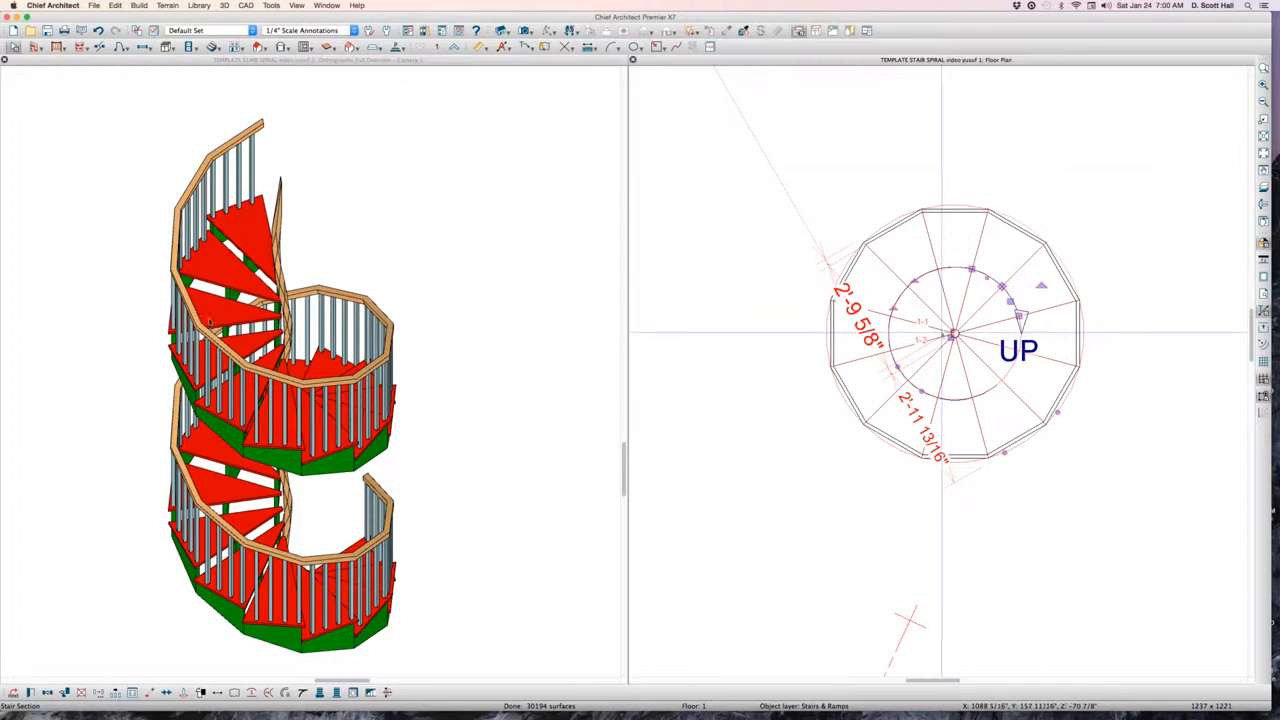
pyautogui.doubleClick(942, 337)
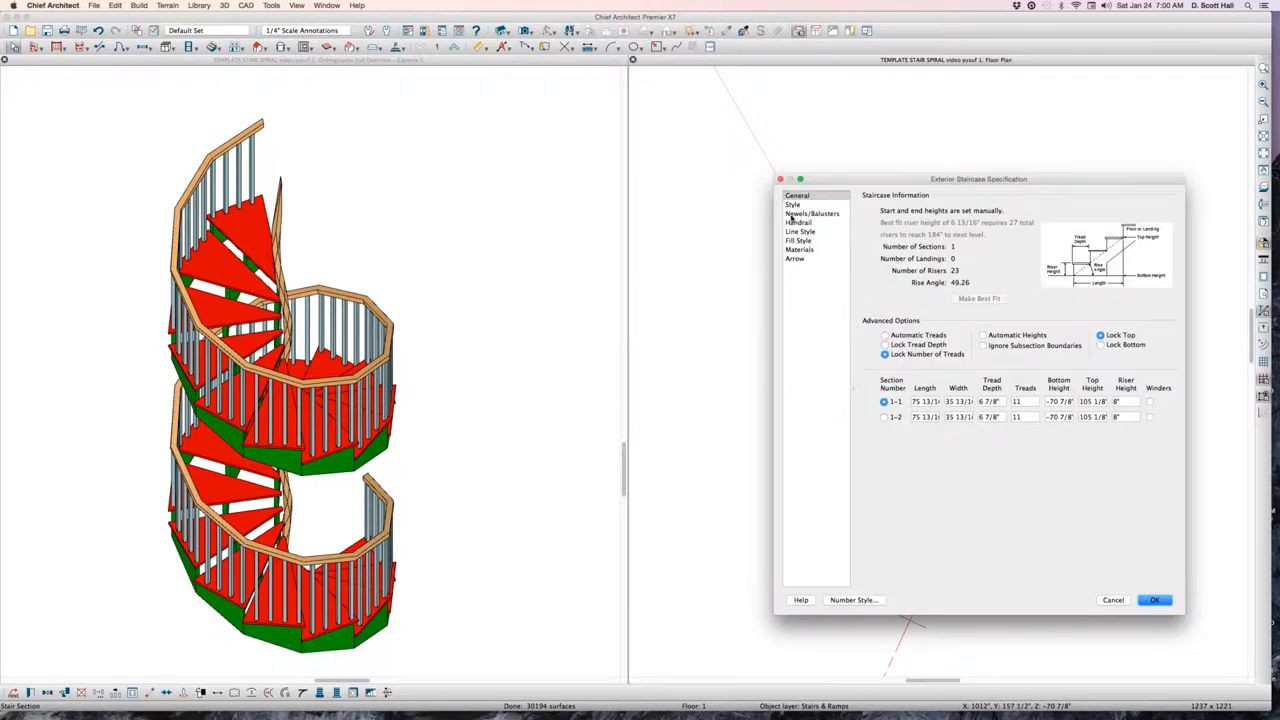
pyautogui.click(792, 214)
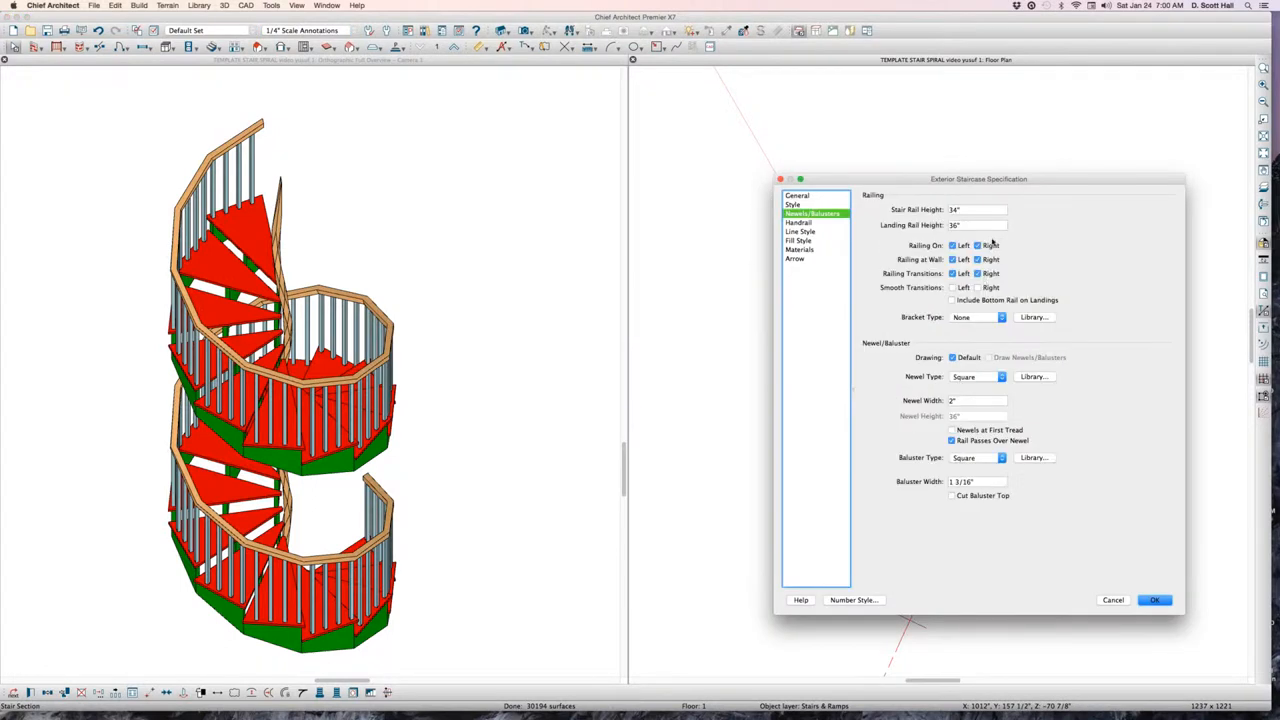
pyautogui.click(977, 245)
pyautogui.click(977, 273)
pyautogui.press('Return')
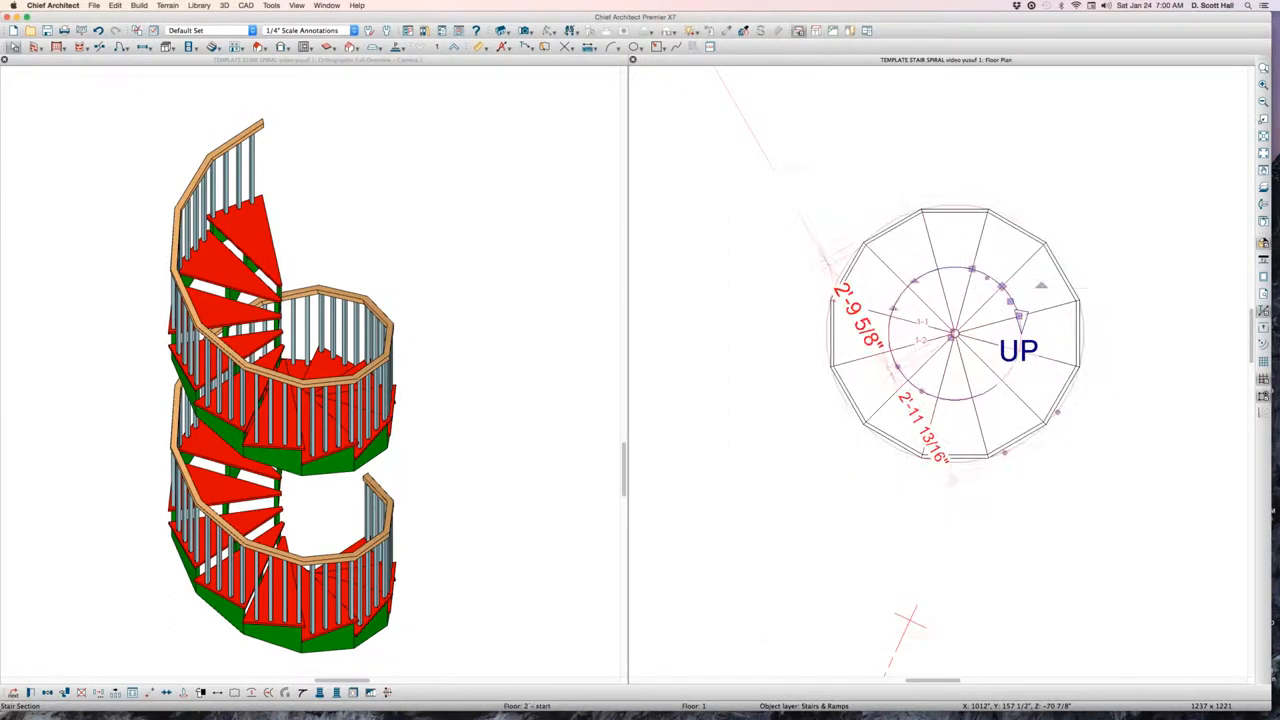
# Switch the circular staircase to lock its tread depth instead of its number of treads
pyautogui.click(422, 213)
pyautogui.scroll(-3, 422, 213)
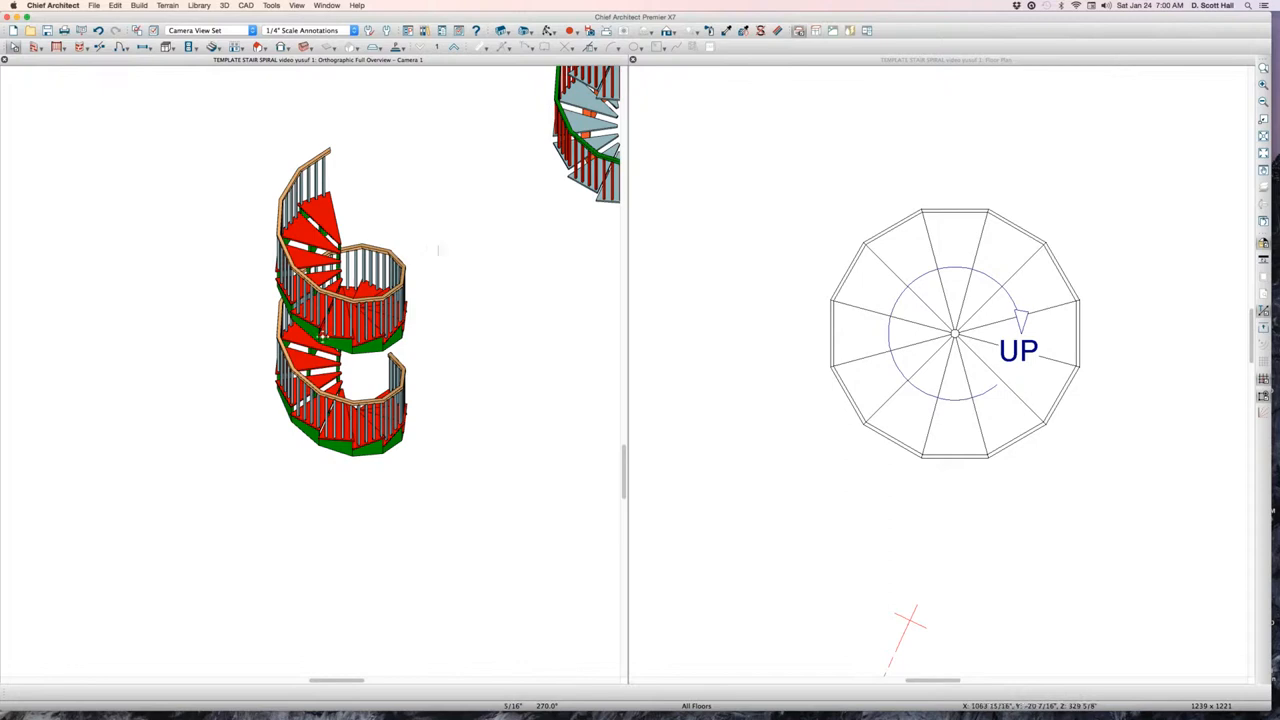
pyautogui.click(547, 30)
pyautogui.moveTo(304, 212); pyautogui.dragTo(330, 215)
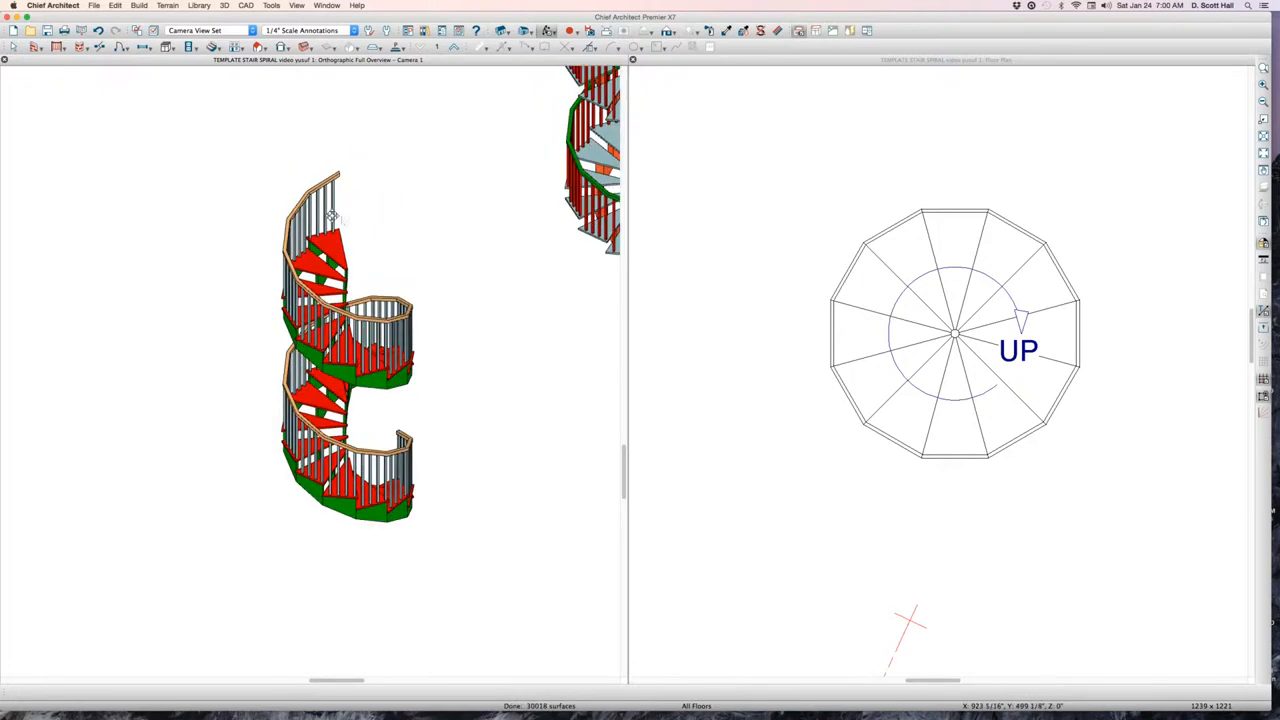
pyautogui.moveTo(376, 266); pyautogui.dragTo(353, 367)
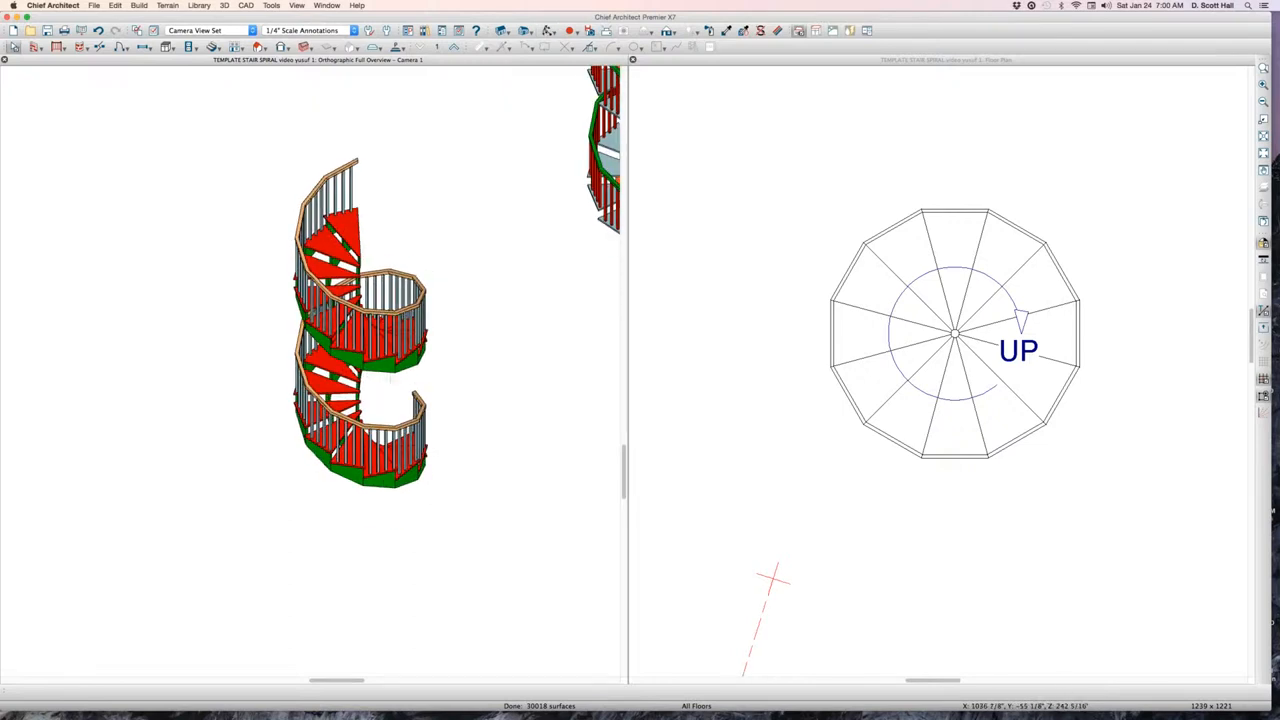
pyautogui.click(966, 307)
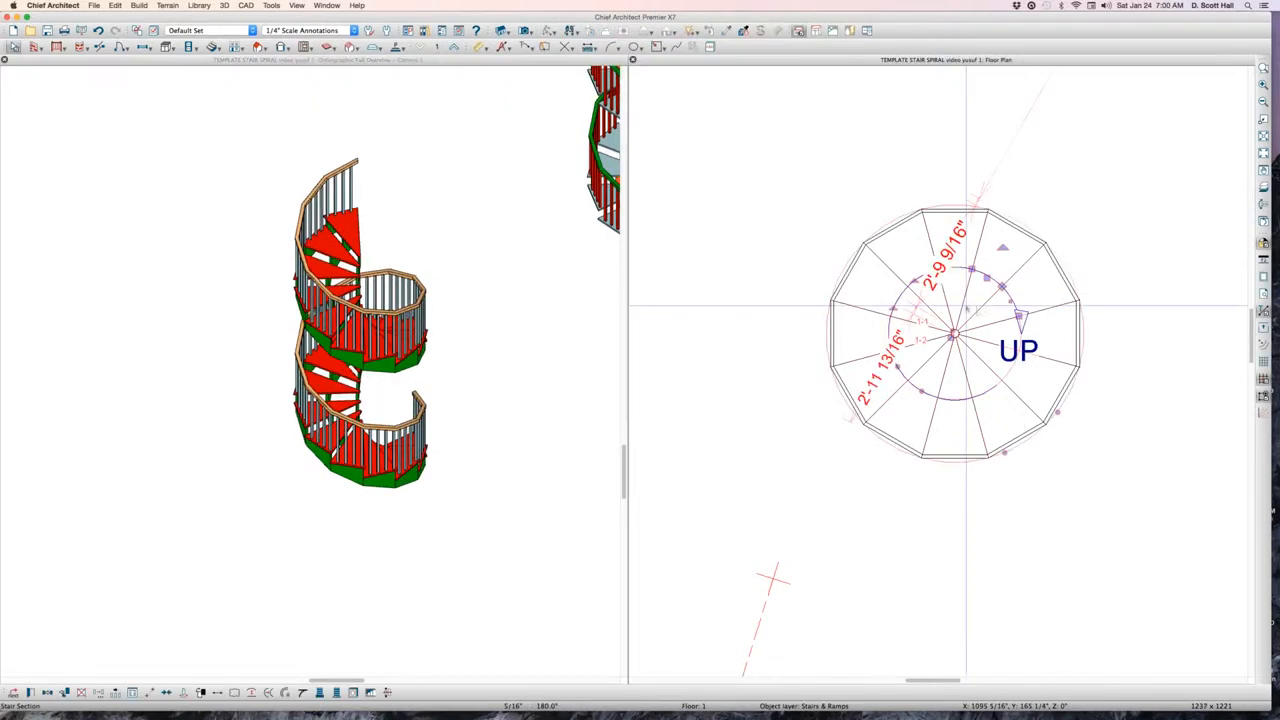
pyautogui.doubleClick(981, 256)
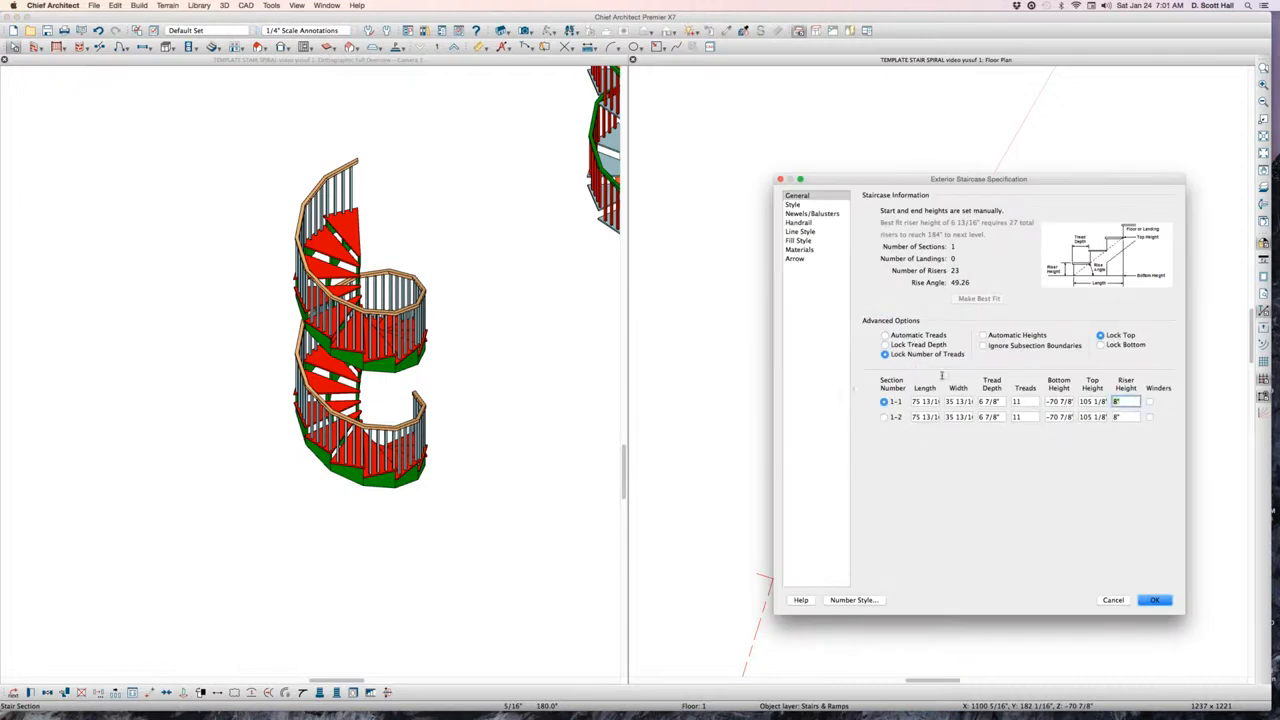
pyautogui.doubleClick(1031, 403)
pyautogui.doubleClick(1025, 417)
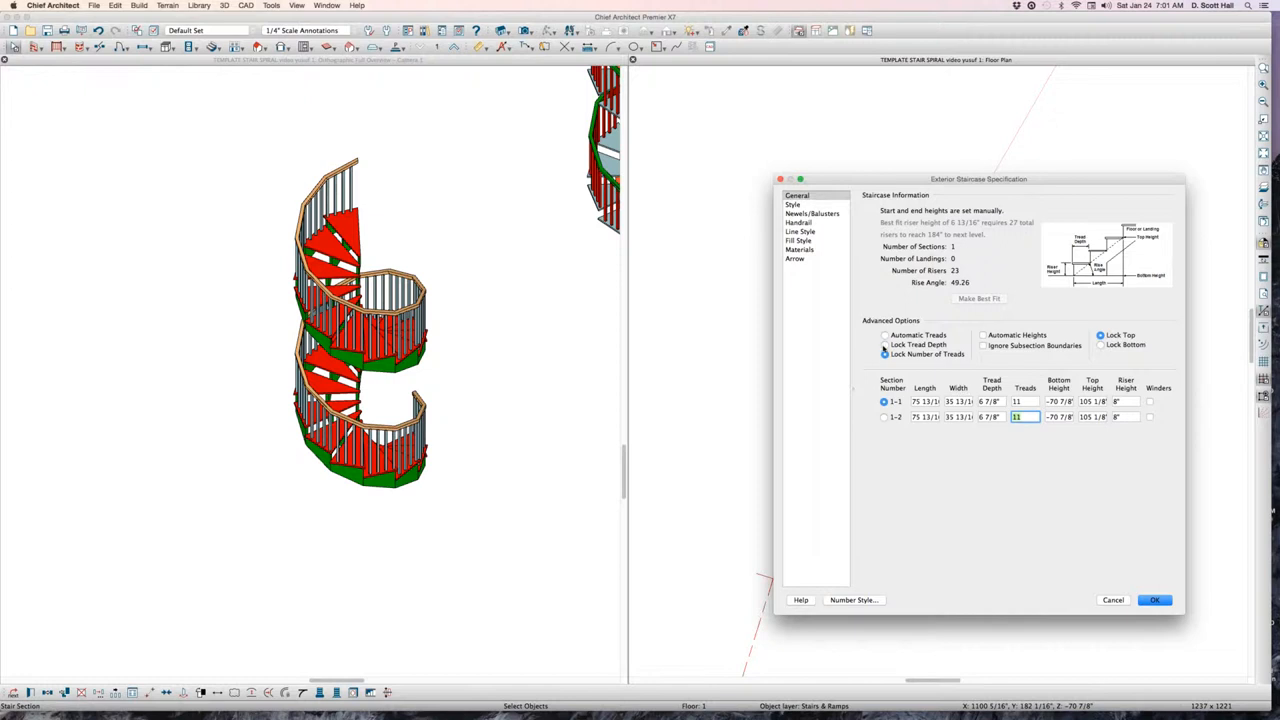
pyautogui.click(918, 344)
pyautogui.click(1155, 600)
# Pull back the end of the circular staircase in the 3D view, shortening section 1-2 to about 62" with 9 treads
pyautogui.click(376, 374)
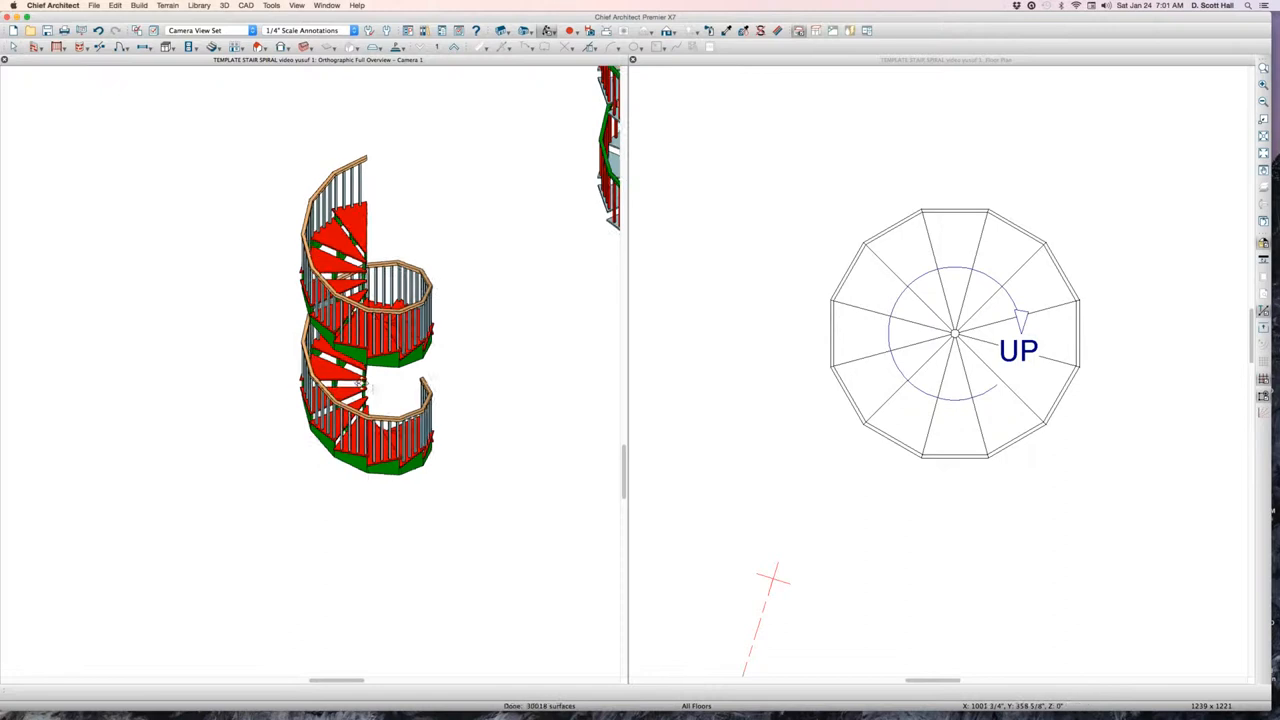
pyautogui.moveTo(362, 385); pyautogui.dragTo(395, 464)
pyautogui.scroll(2, 393, 462)
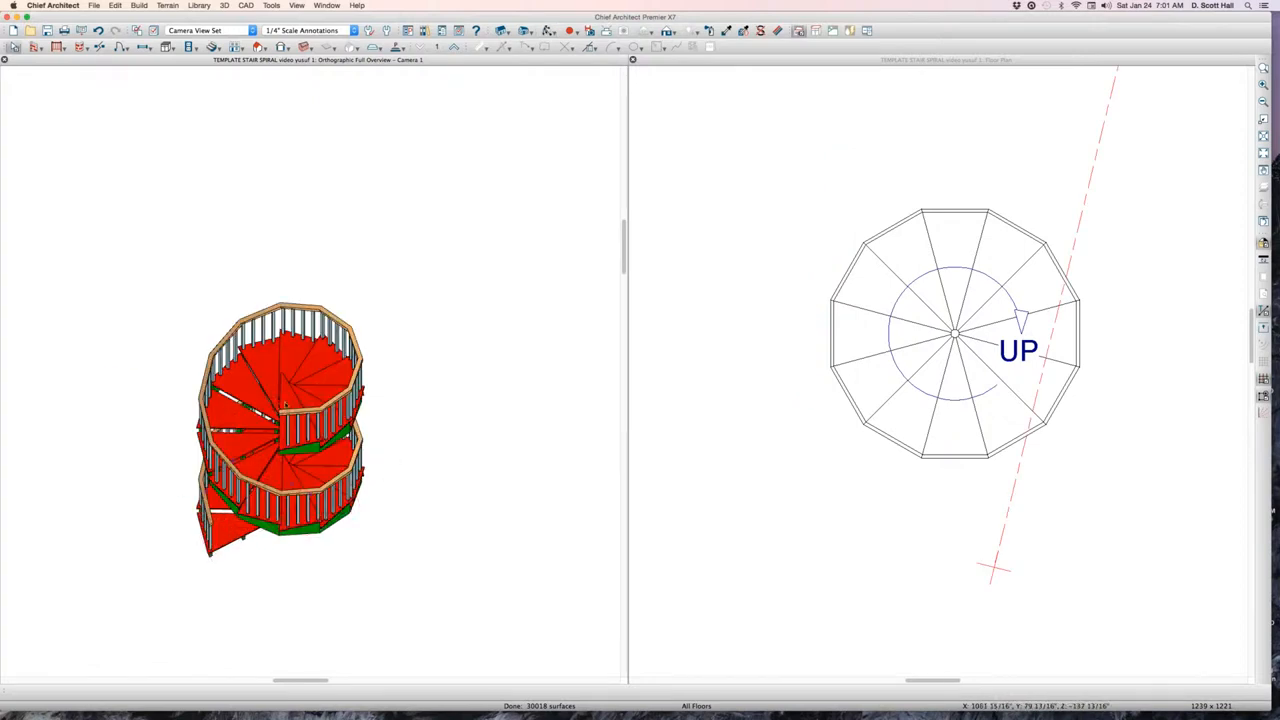
pyautogui.click(287, 462)
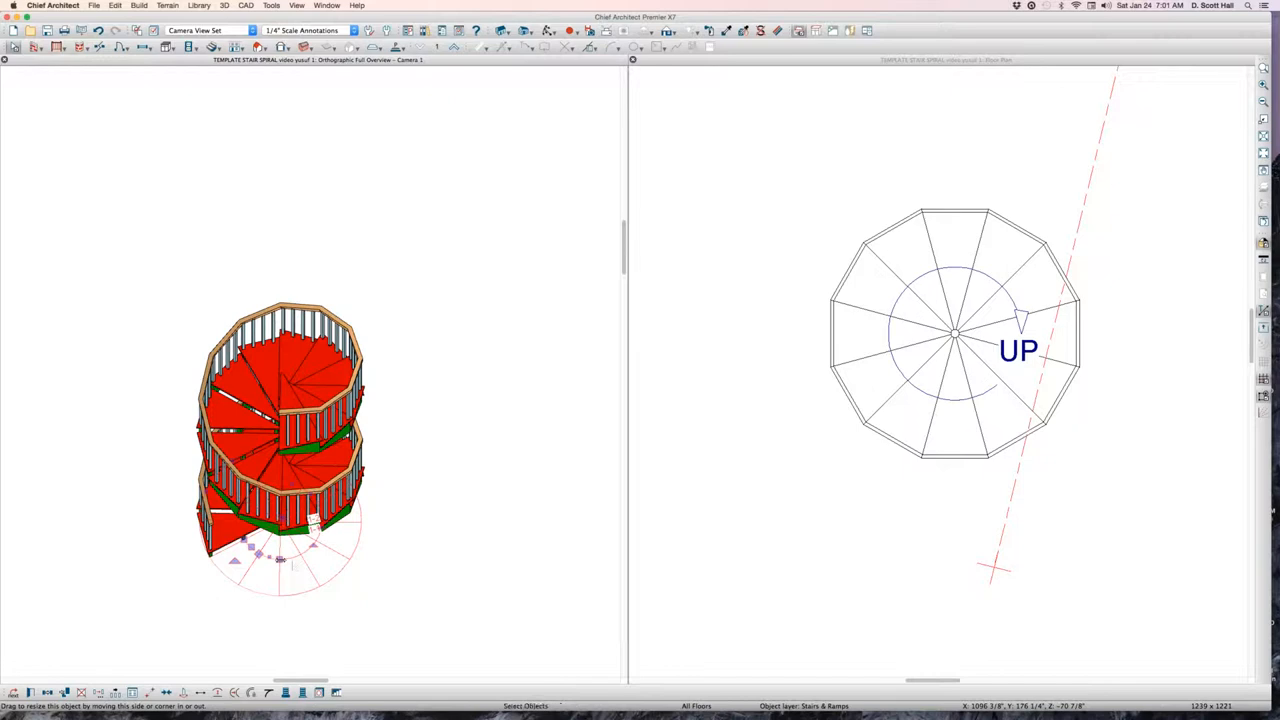
pyautogui.scroll(5, 257, 558)
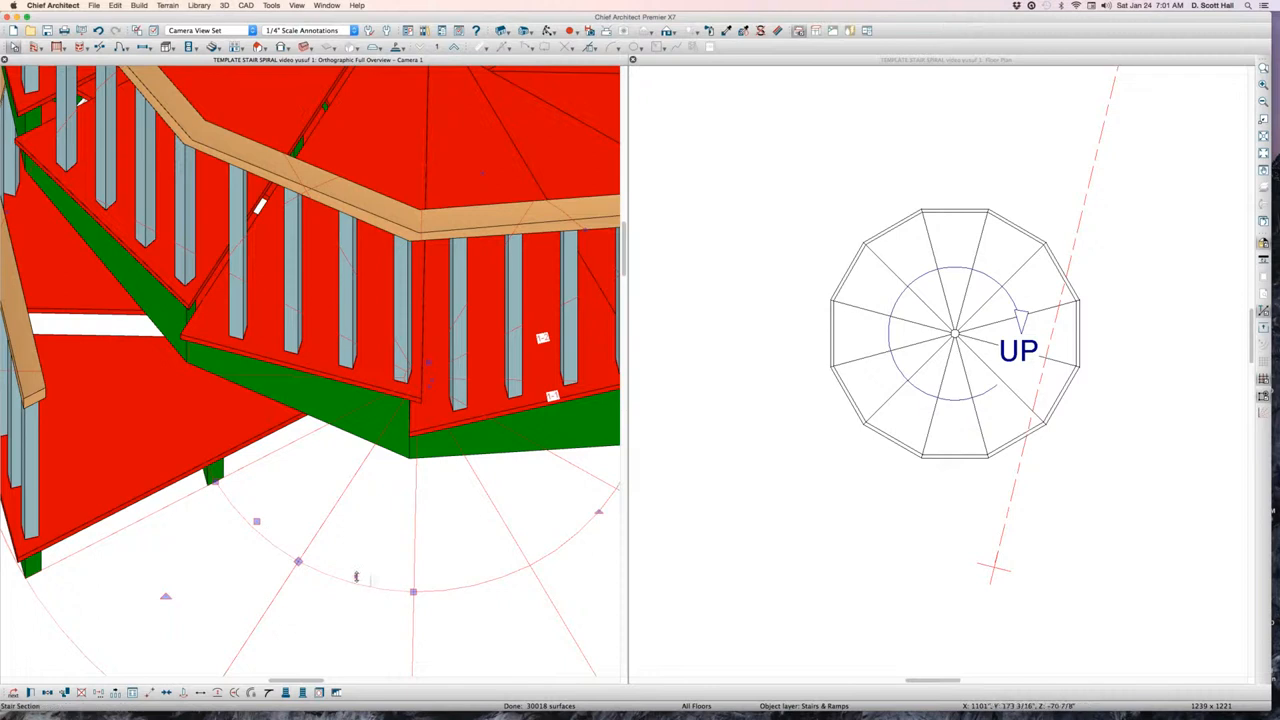
pyautogui.scroll(-5, 345, 540)
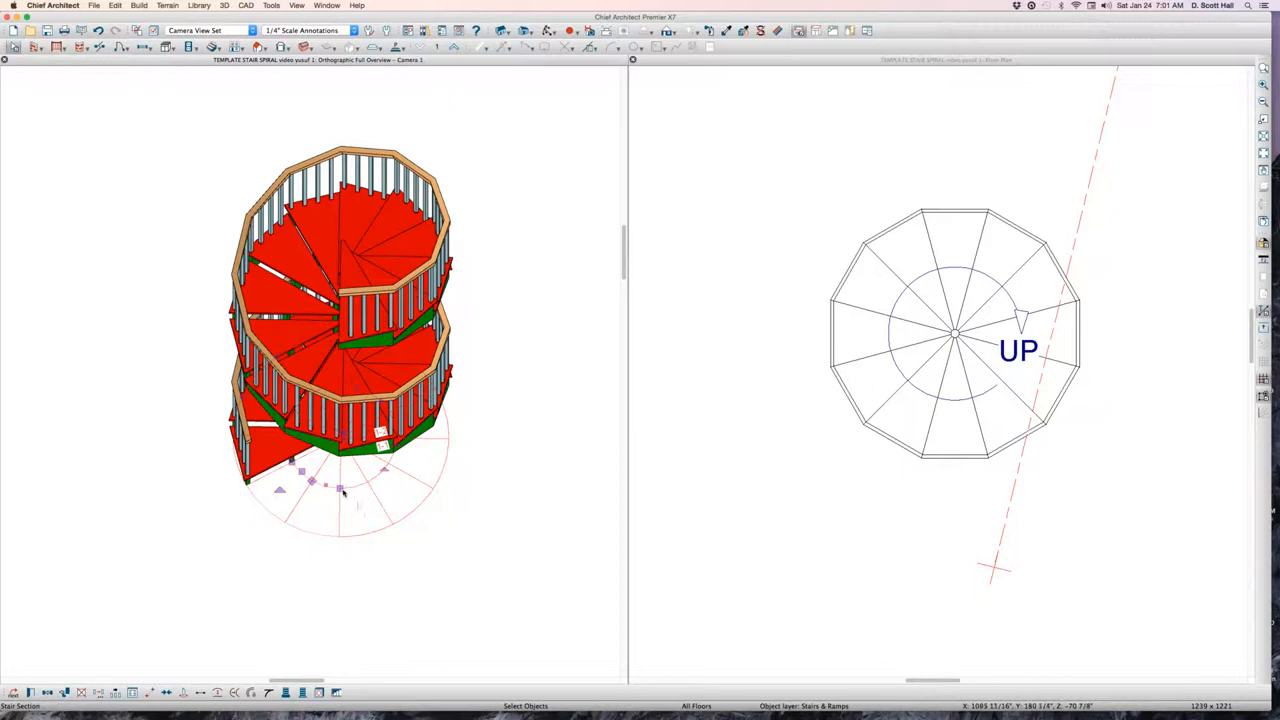
pyautogui.moveTo(364, 484); pyautogui.dragTo(394, 468)
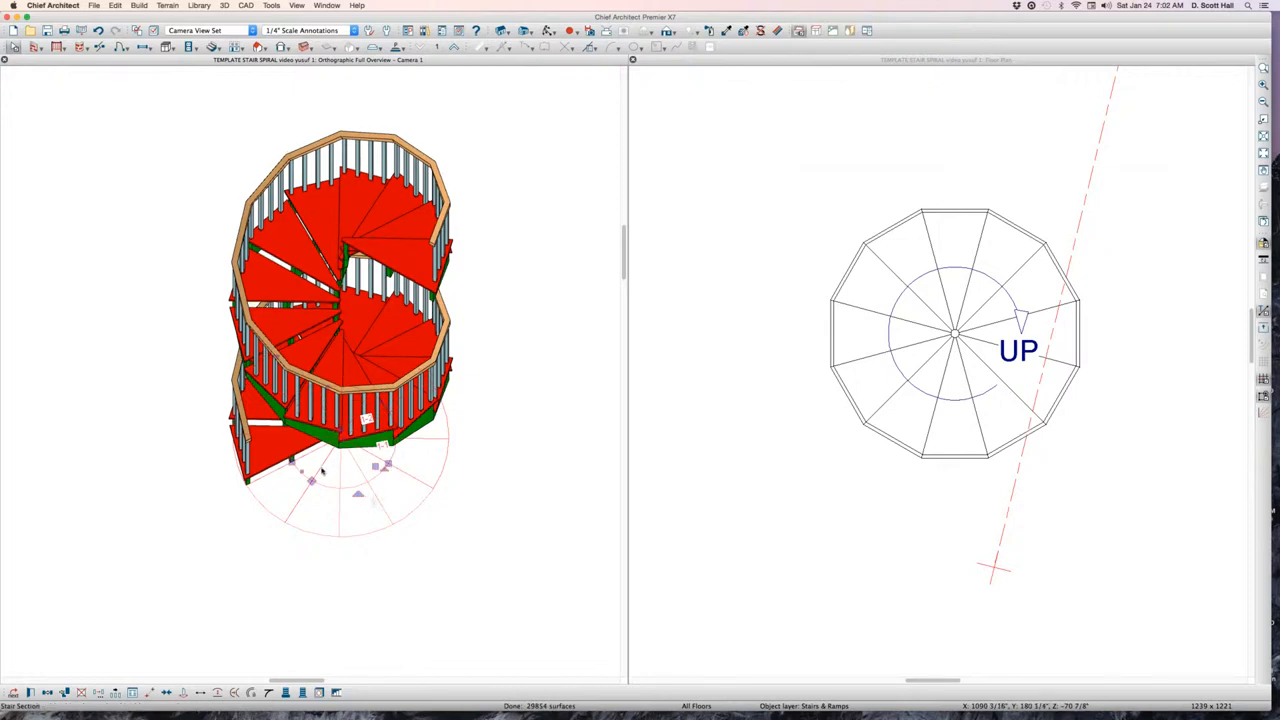
# Check the tread counts and section values in the staircase's specification, leaving them as they are
pyautogui.doubleClick(360, 497)
pyautogui.doubleClick(1039, 402)
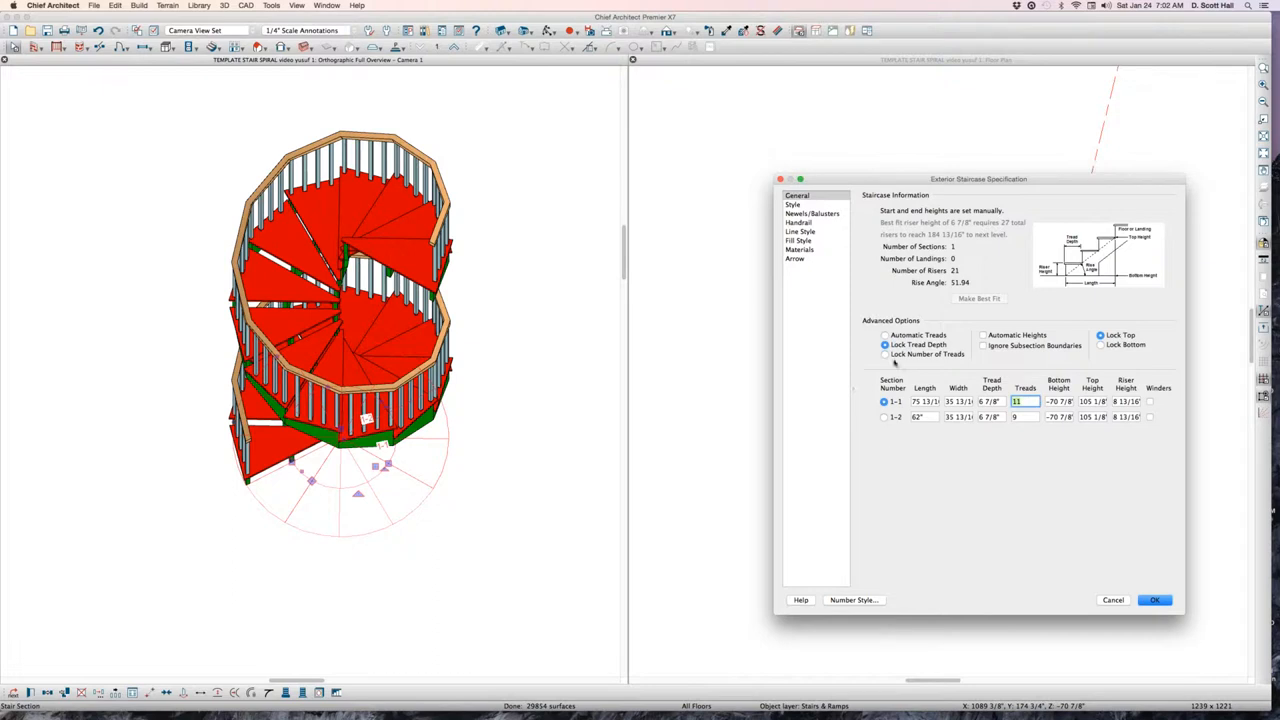
pyautogui.click(1113, 601)
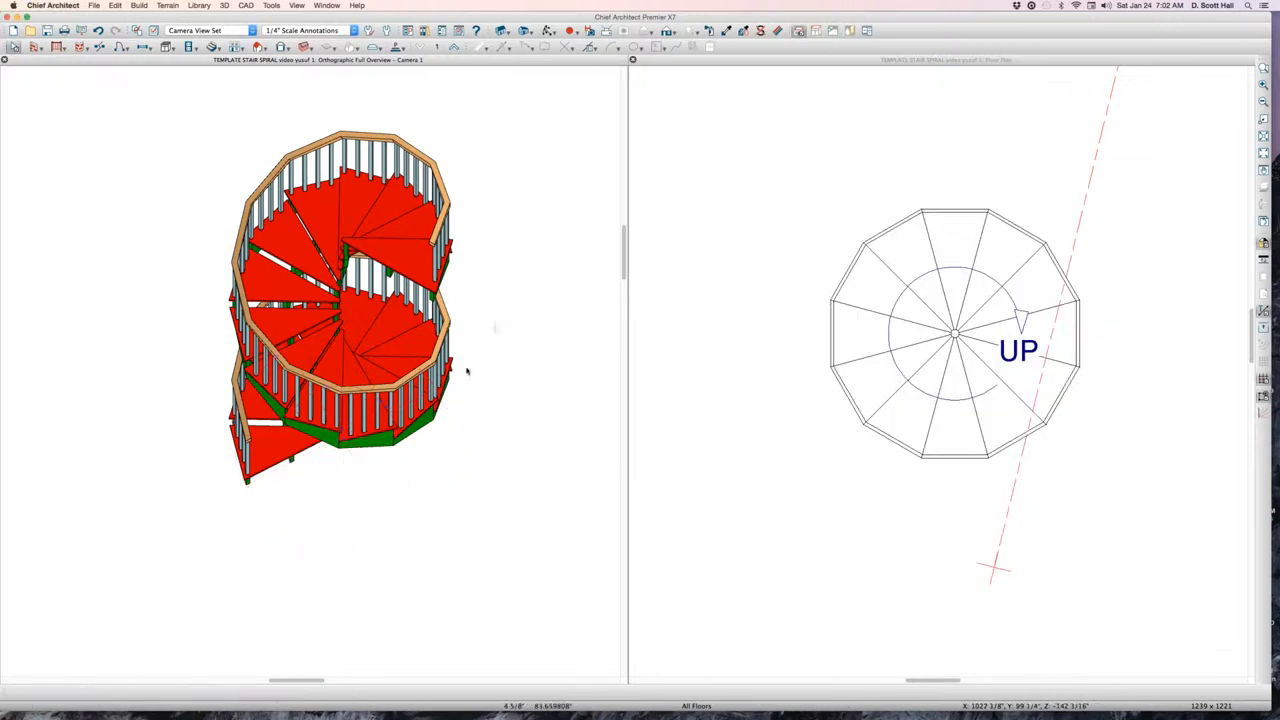
# Shorten section 1-2 of the circular staircase in the 3D view to about 41 3/8" with 6 treads
pyautogui.scroll(-3, 466, 366)
pyautogui.moveTo(506, 400); pyautogui.dragTo(376, 414, button='middle')
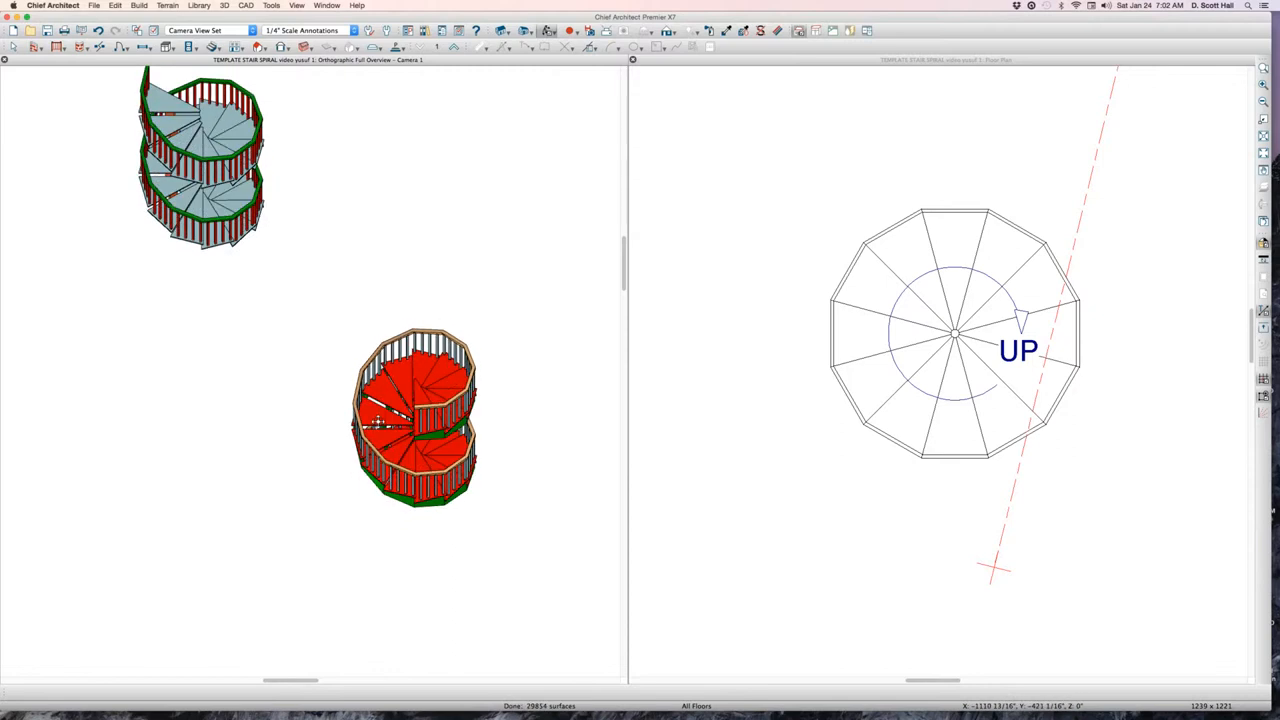
pyautogui.scroll(1, 400, 421)
pyautogui.click(412, 510)
pyautogui.scroll(3, 392, 539)
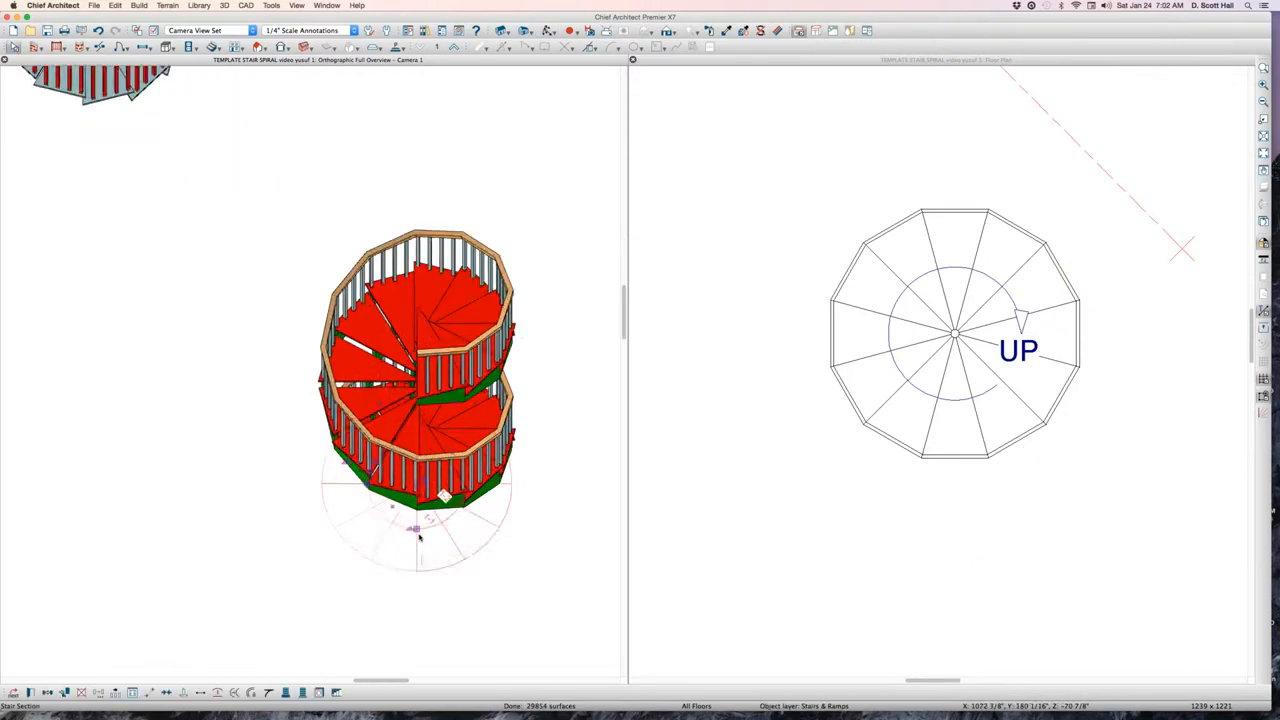
pyautogui.scroll(-1, 394, 534)
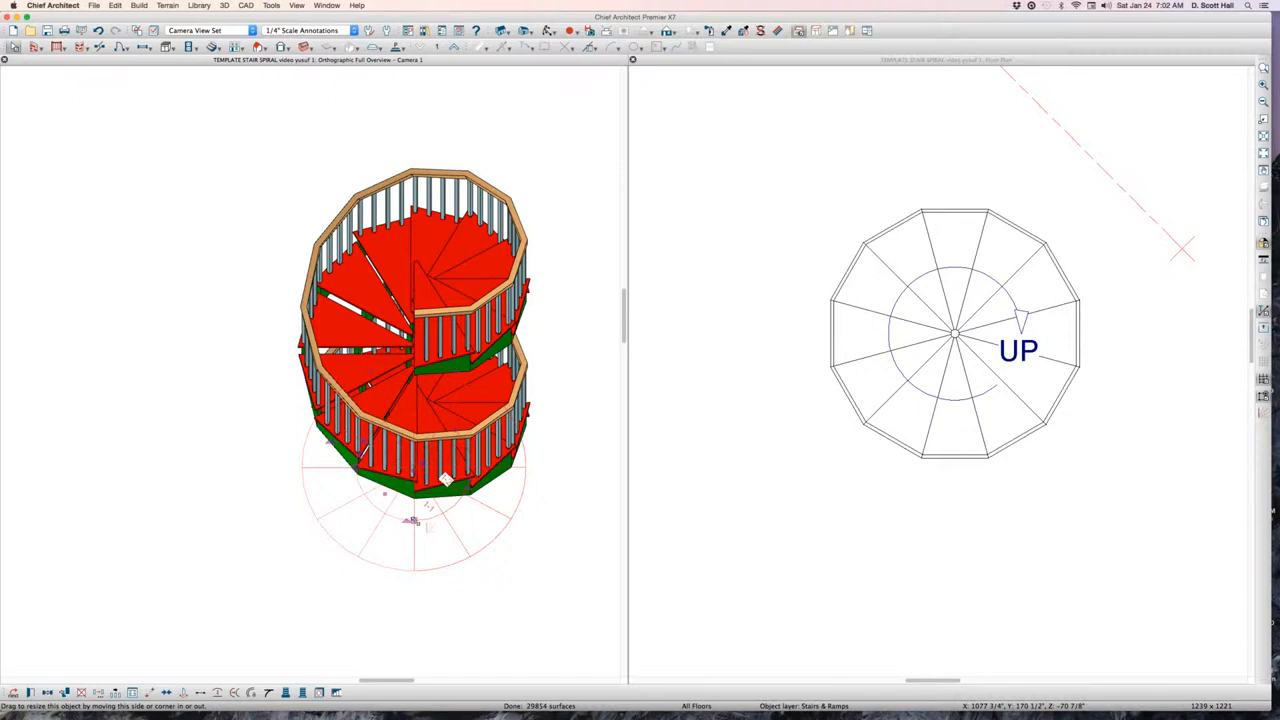
pyautogui.moveTo(414, 521)
pyautogui.mouseDown()
pyautogui.moveTo(481, 491)
pyautogui.moveTo(489, 471)
pyautogui.mouseUp()
pyautogui.click(469, 536)
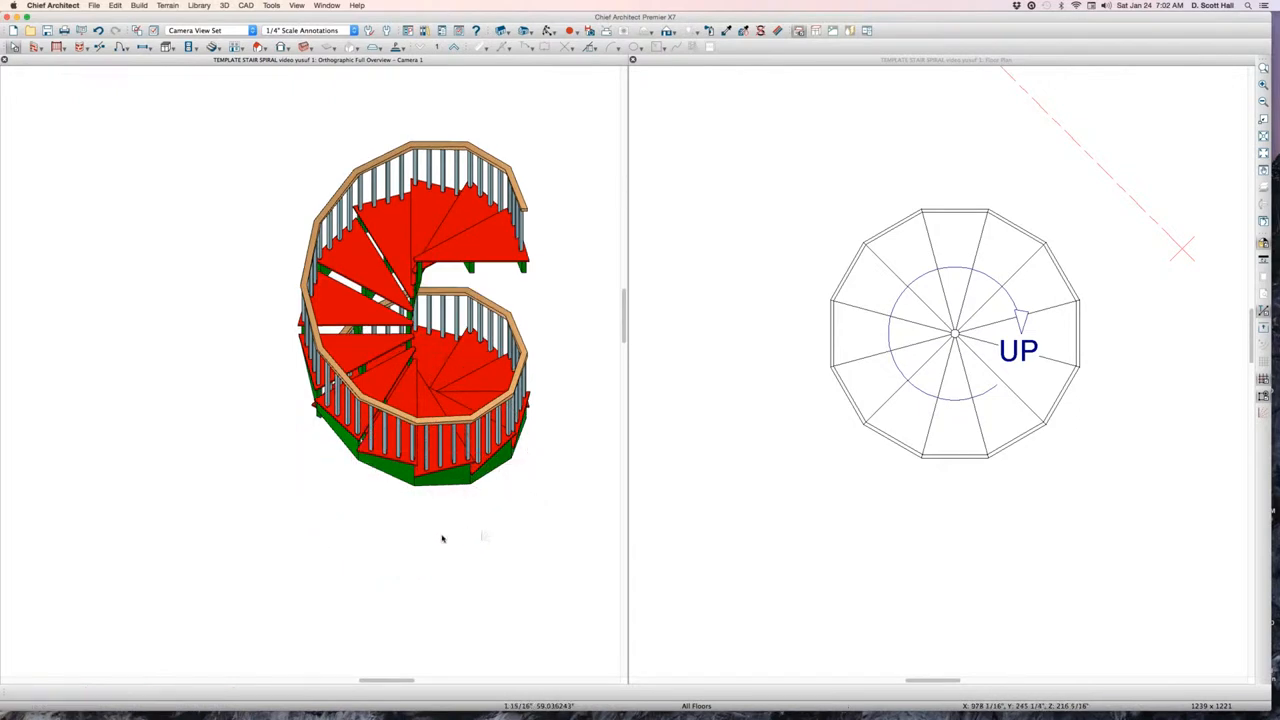
# Set the riser height of the shortened circular staircase to 8"
pyautogui.click(441, 345)
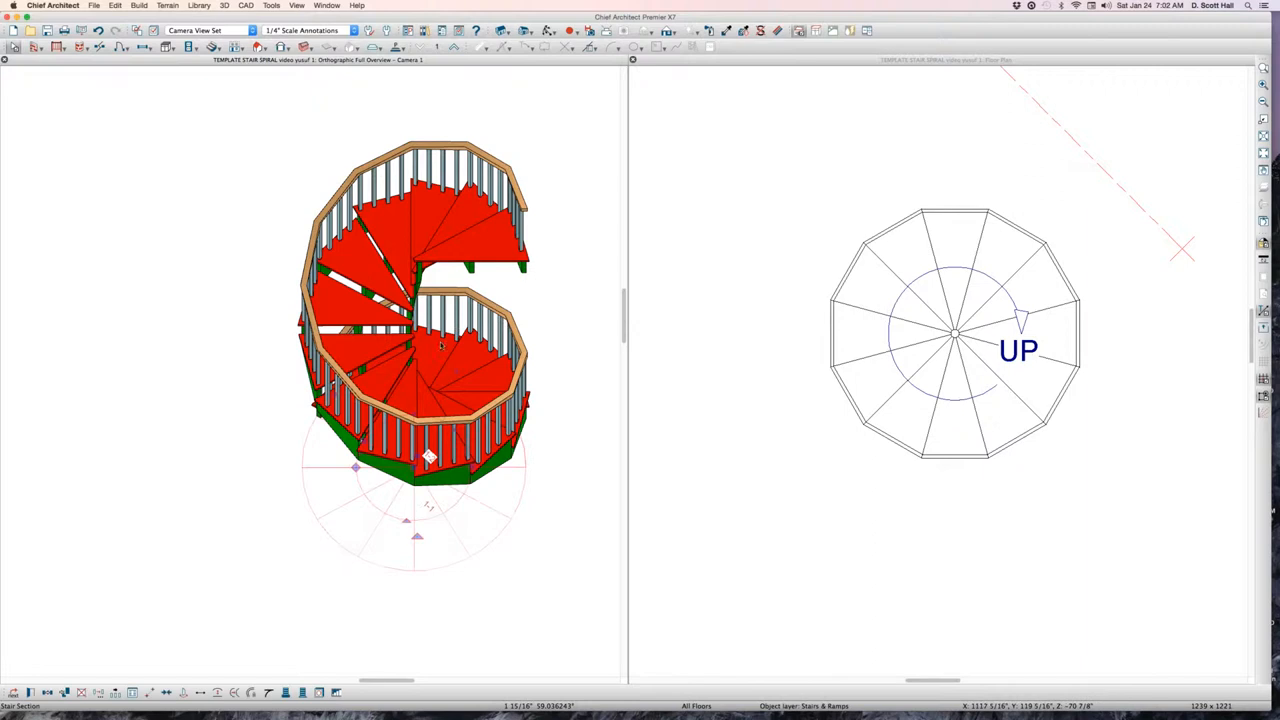
pyautogui.doubleClick(541, 394)
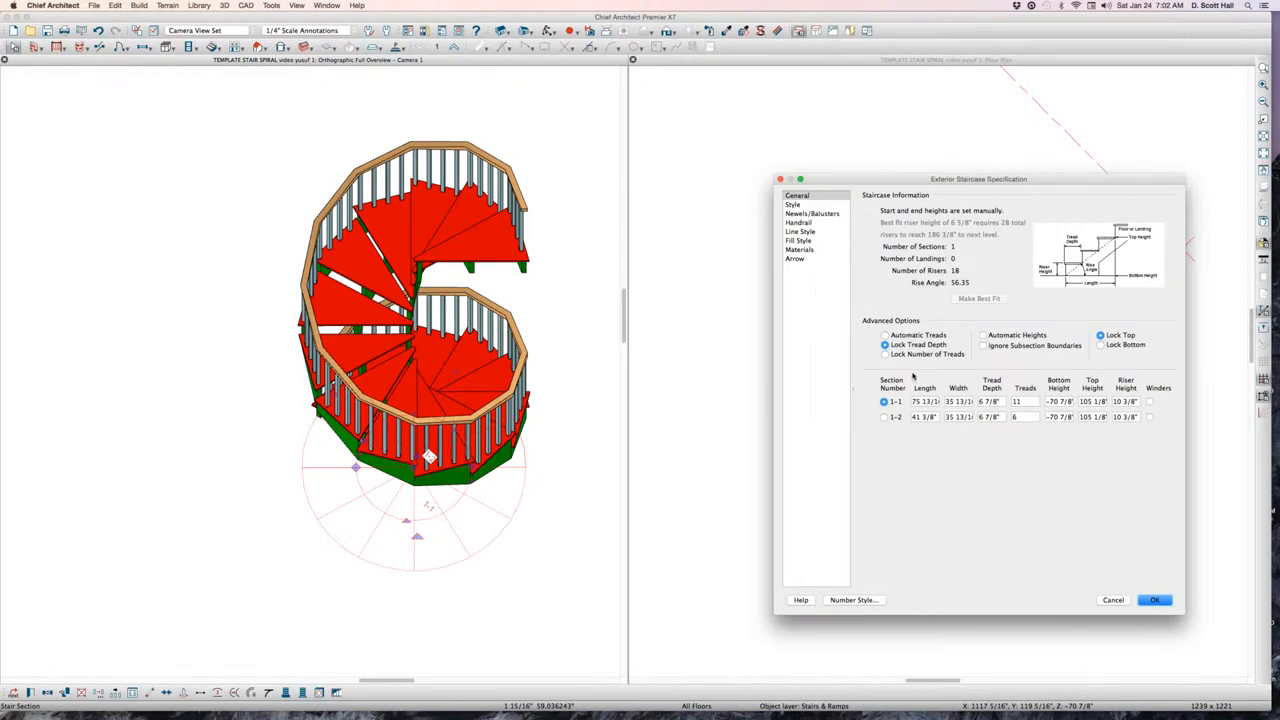
pyautogui.press('Tab')
pyautogui.press('Tab')
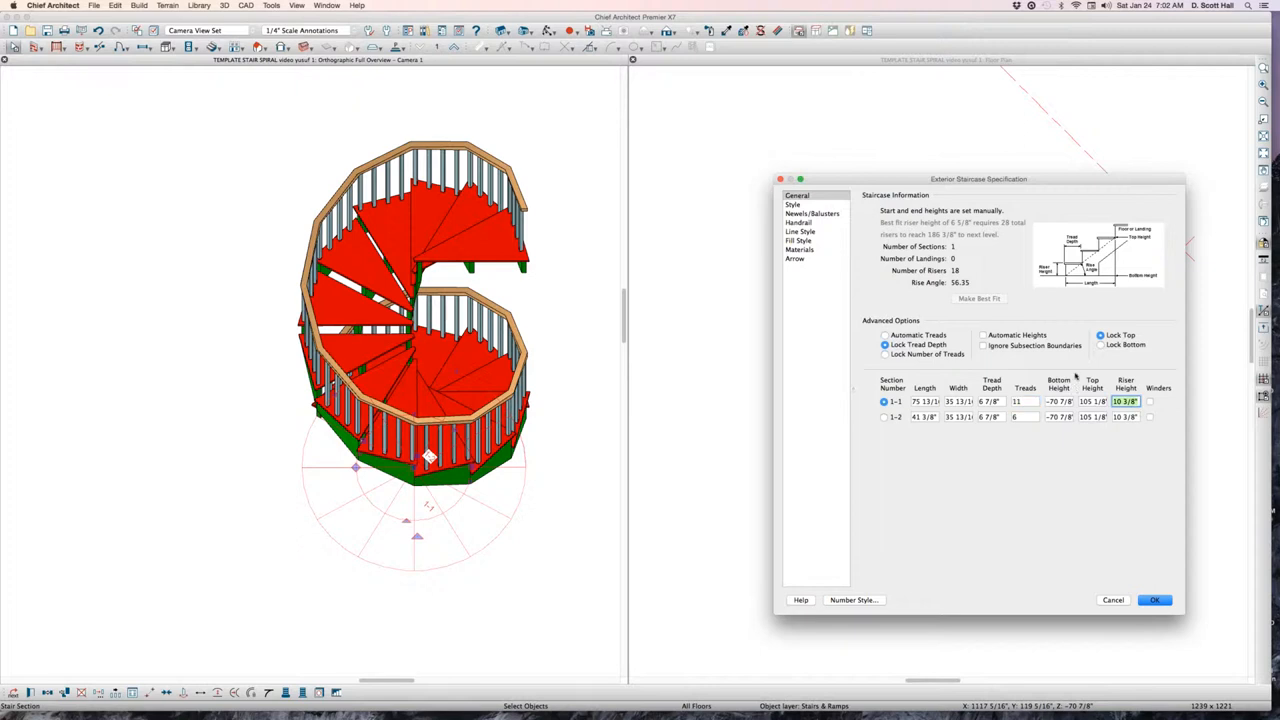
pyautogui.write('8')
pyautogui.press('Tab')
pyautogui.press('Return')
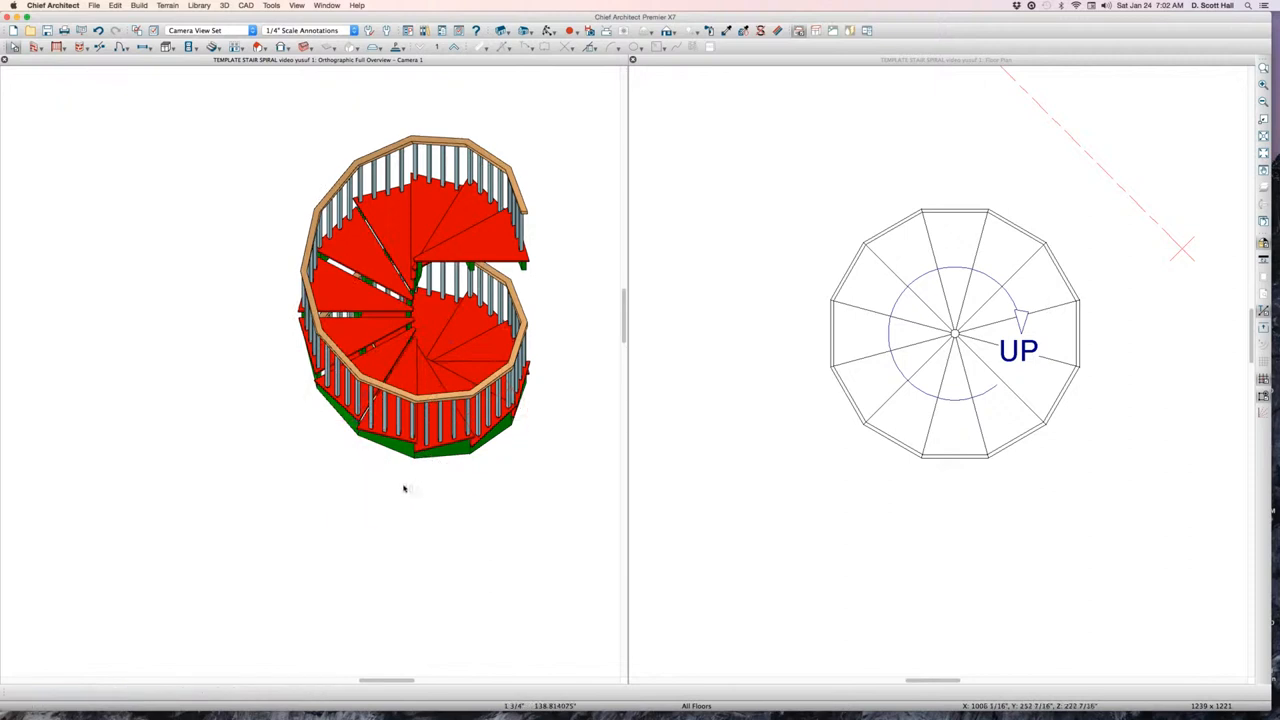
# Give the circular staircase a single stringer
pyautogui.moveTo(494, 588); pyautogui.dragTo(498, 489, button='middle')
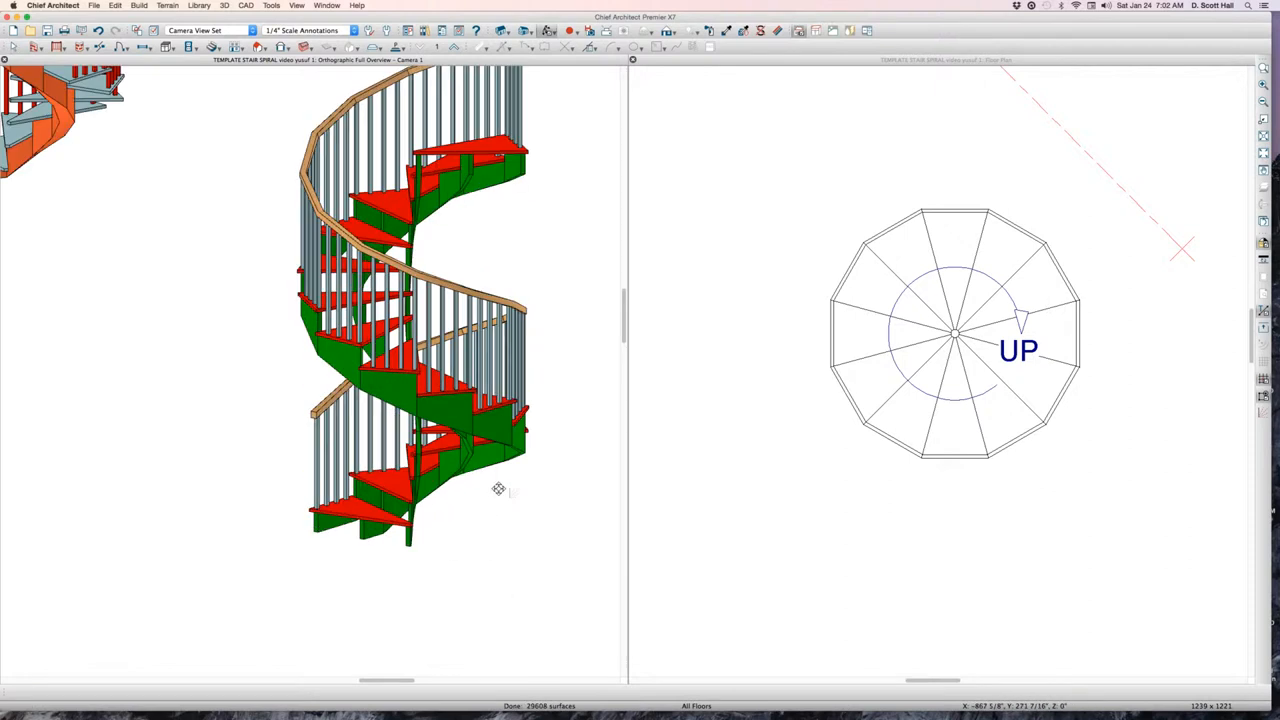
pyautogui.click(443, 398)
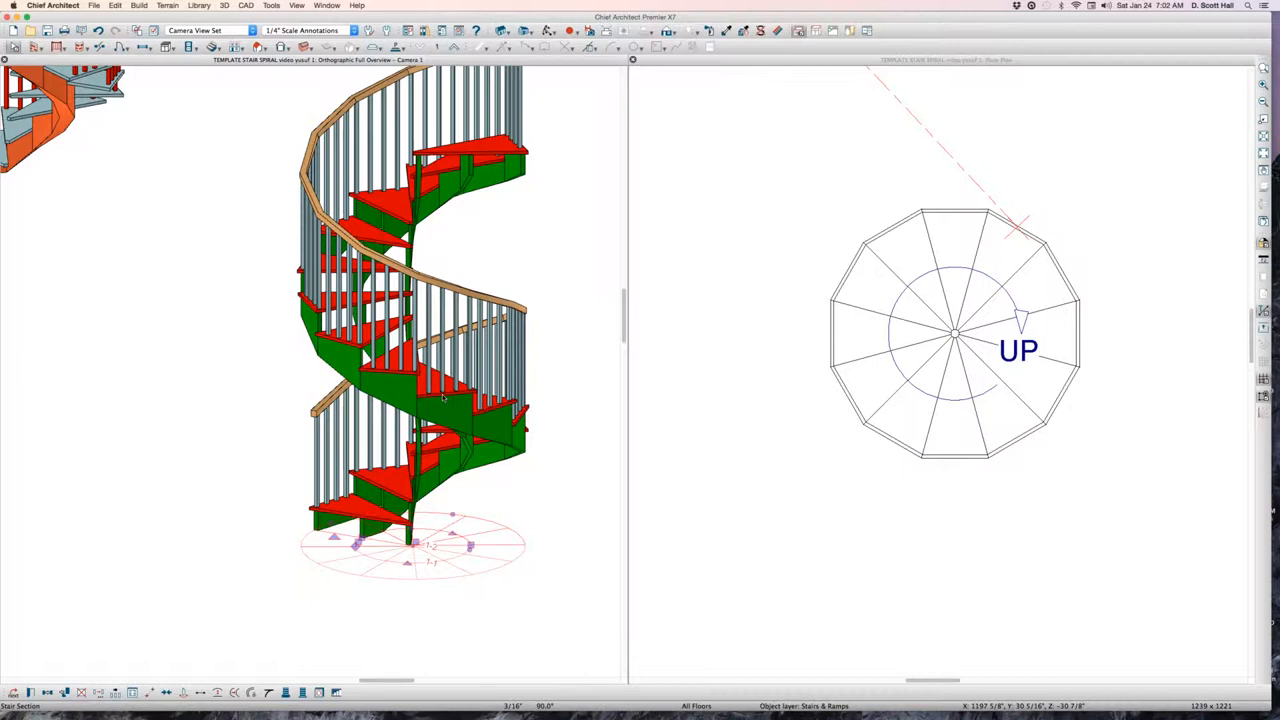
pyautogui.doubleClick(540, 305)
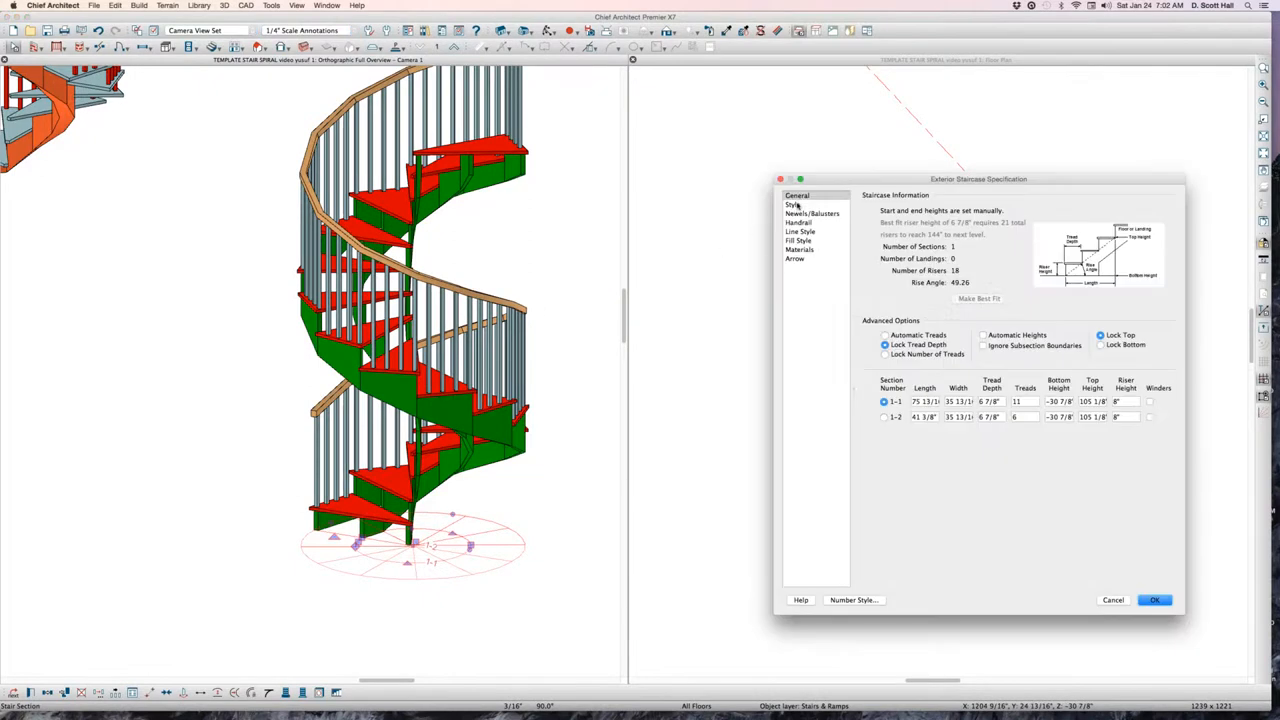
pyautogui.click(793, 204)
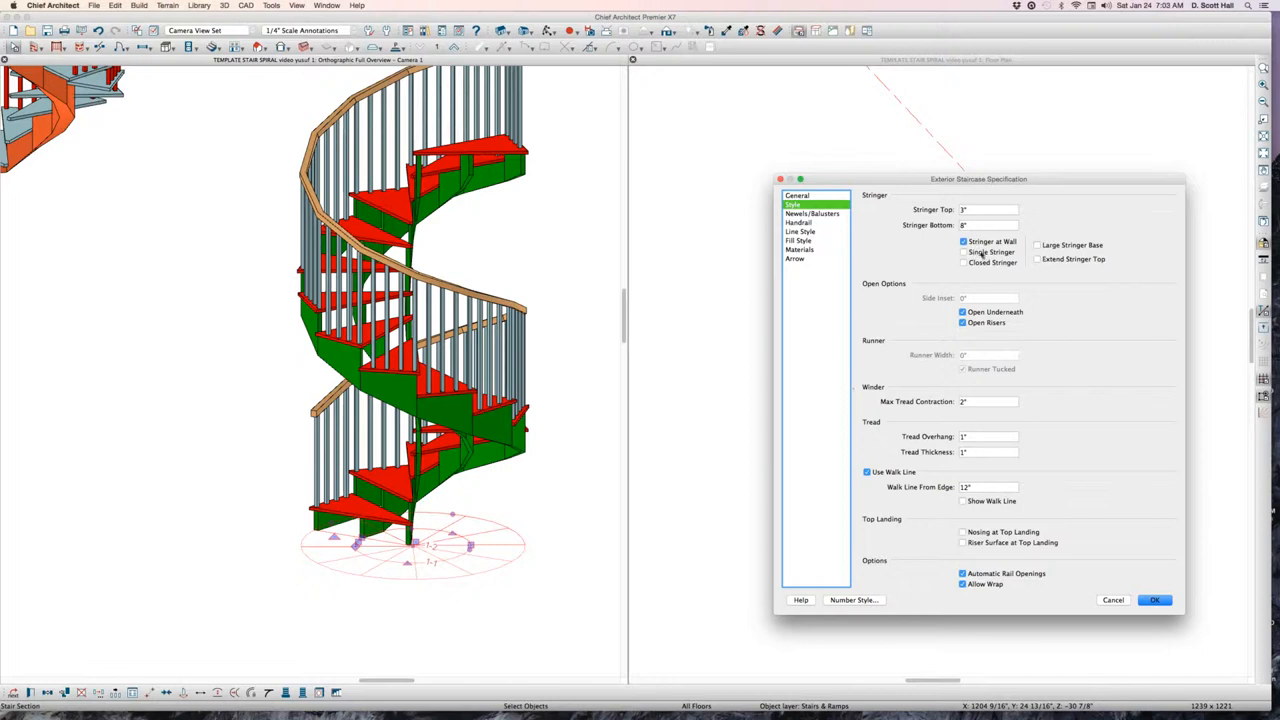
pyautogui.click(981, 253)
pyautogui.press('Return')
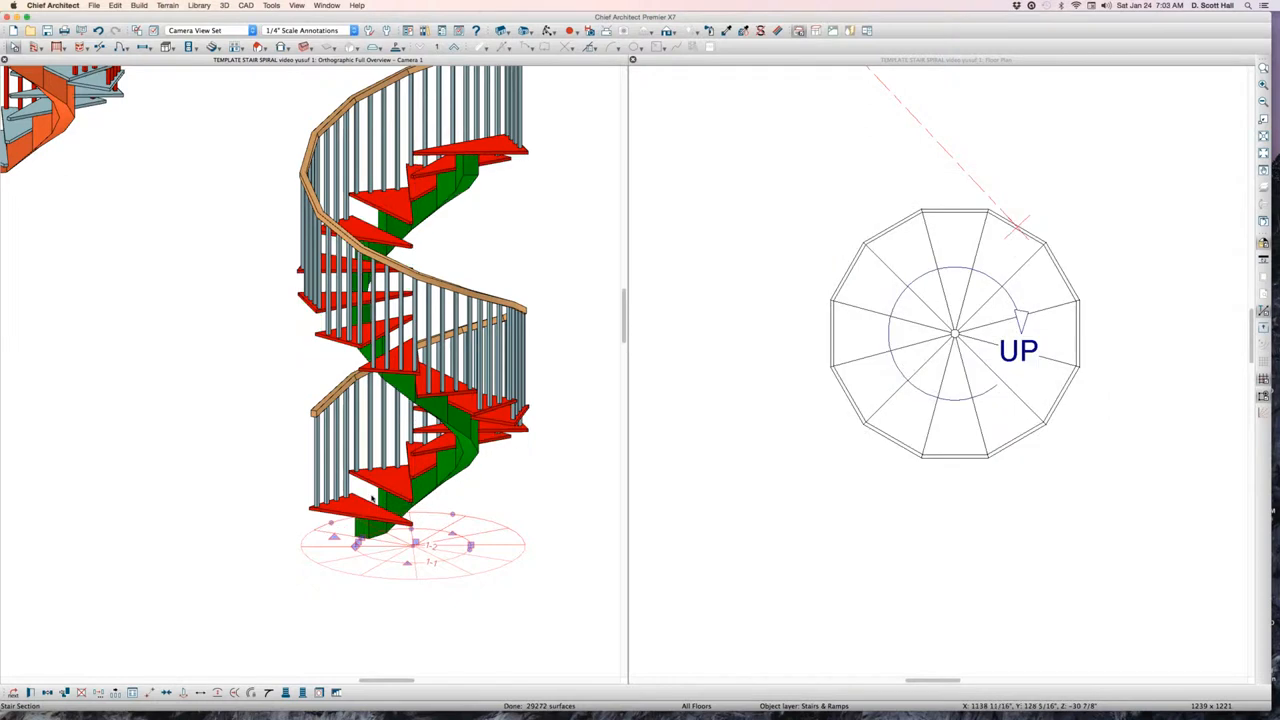
pyautogui.press('Escape')
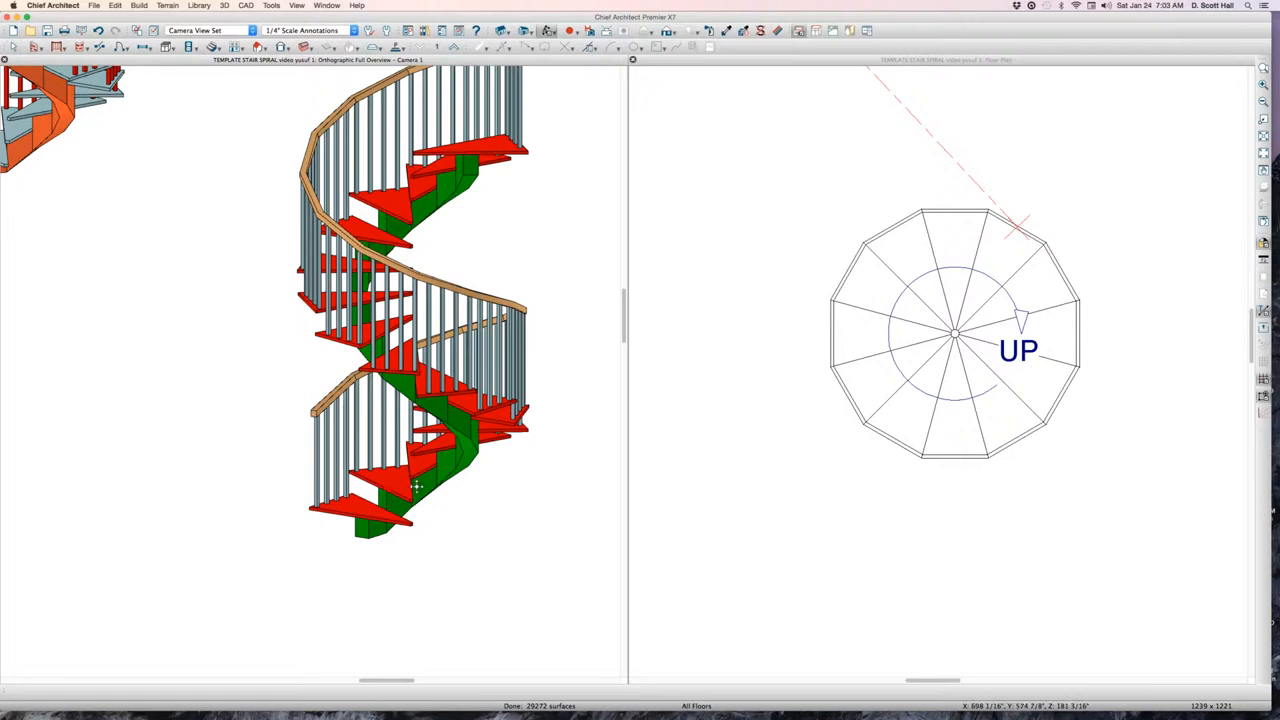
# Shorten section 1-2 of the red-tread circular staircase in the 3D view to about 20 11/16" with 3 treads
pyautogui.moveTo(418, 488); pyautogui.dragTo(240, 540, button='middle')
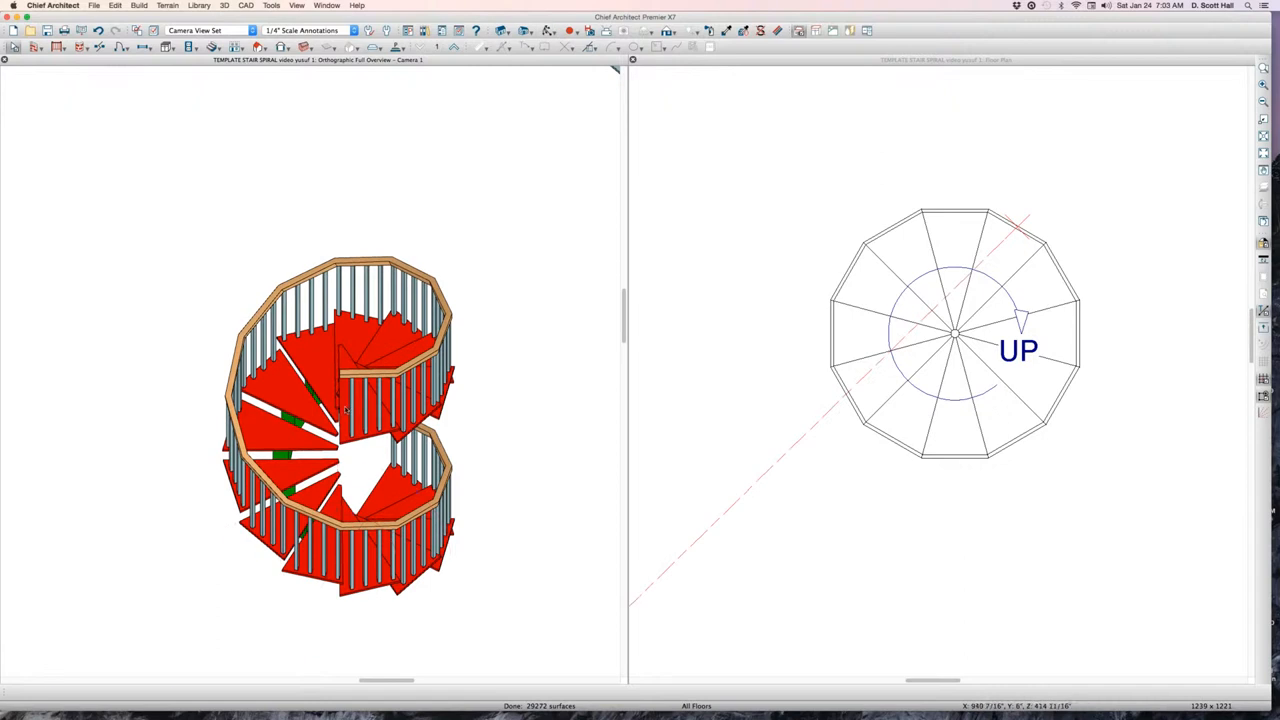
pyautogui.click(354, 597)
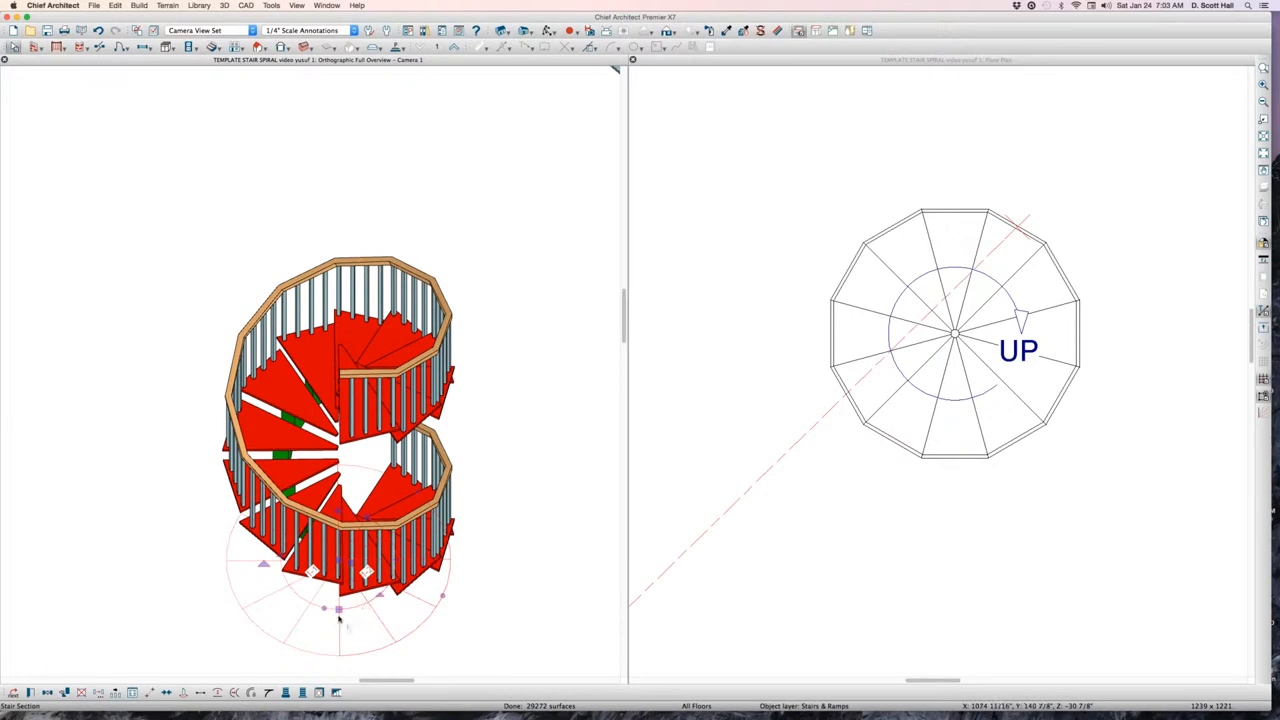
pyautogui.moveTo(376, 598); pyautogui.dragTo(397, 562)
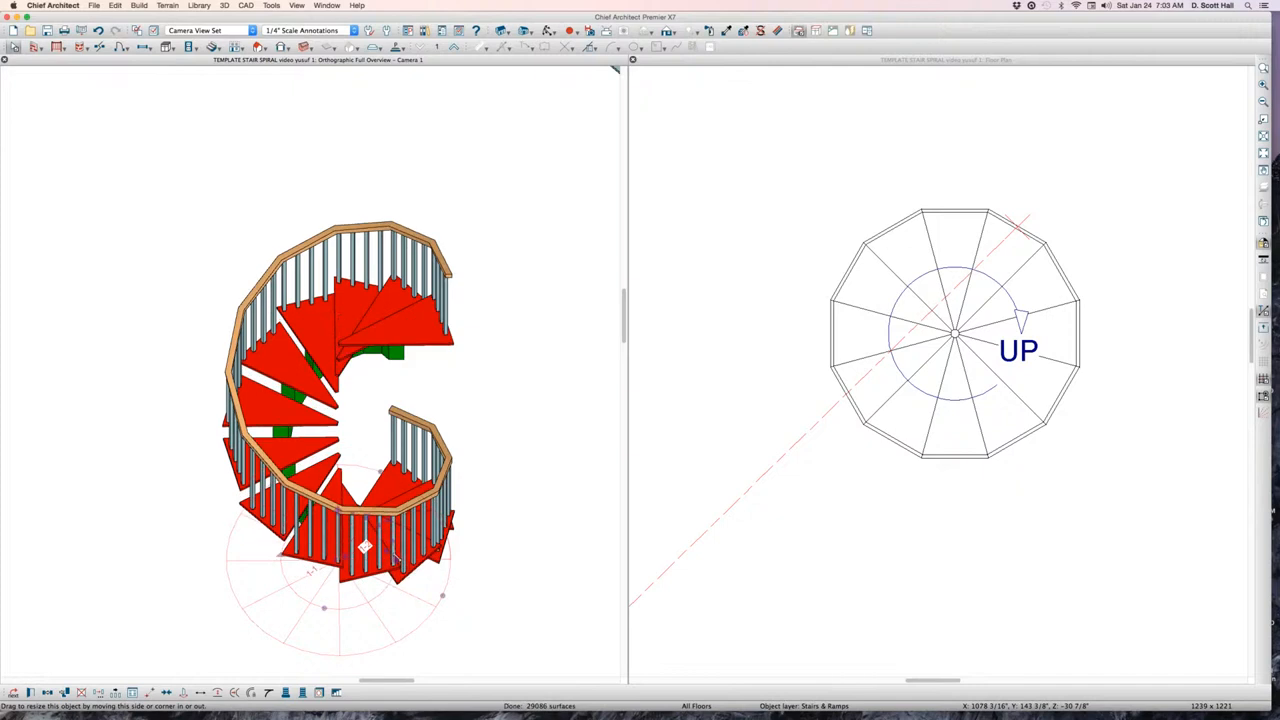
# Set the riser height of the red-tread staircase to 8" with its top height locked
pyautogui.doubleClick(301, 596)
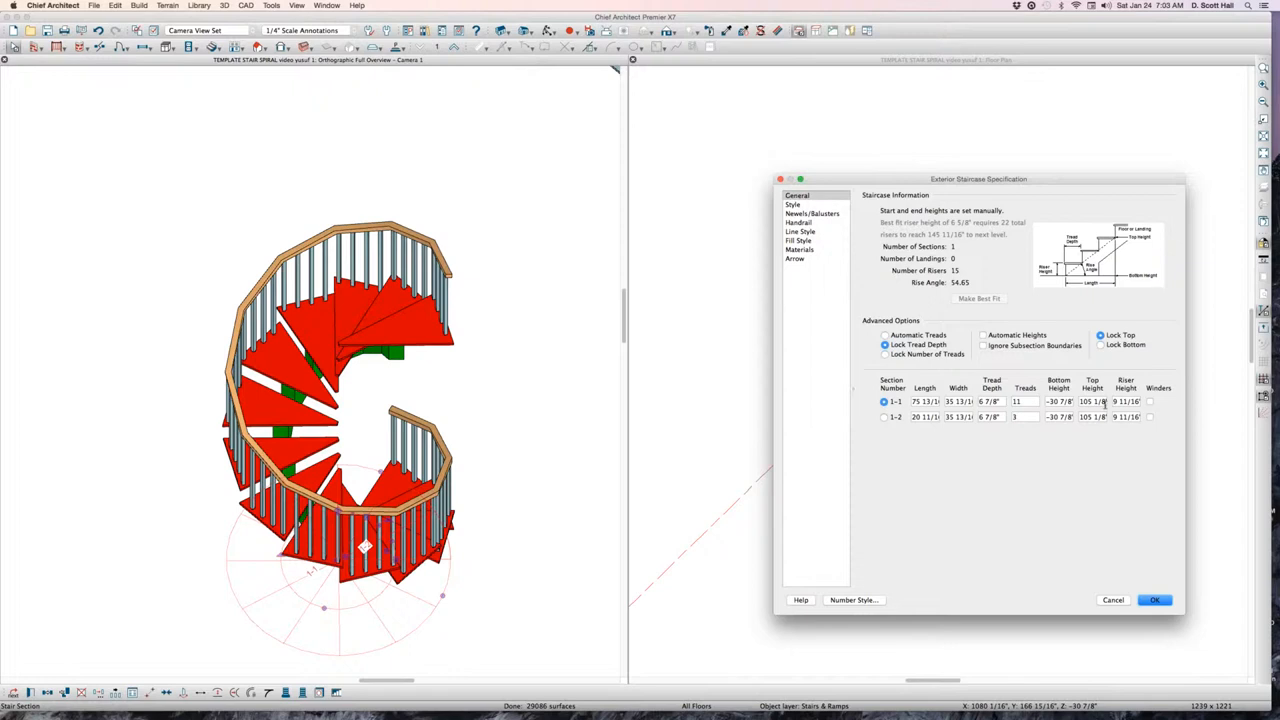
pyautogui.moveTo(1112, 401); pyautogui.dragTo(1270, 431)
pyautogui.write('8')
pyautogui.press('Tab')
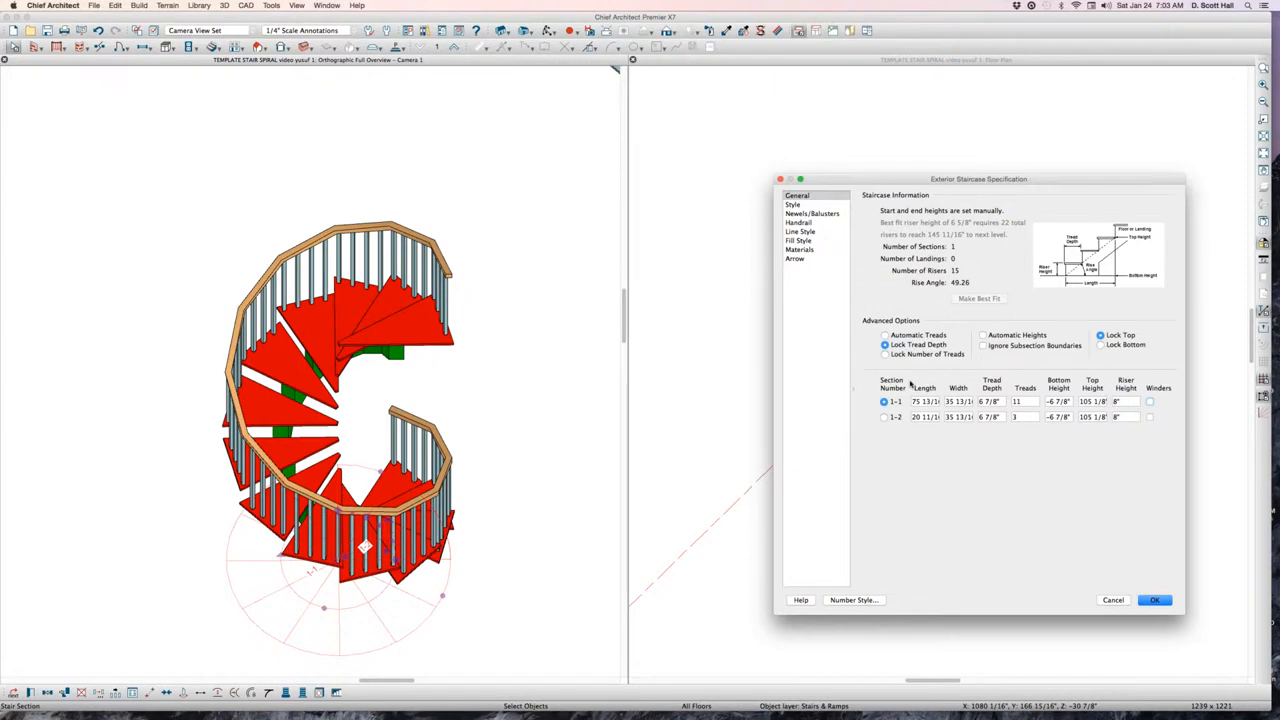
pyautogui.press('Return')
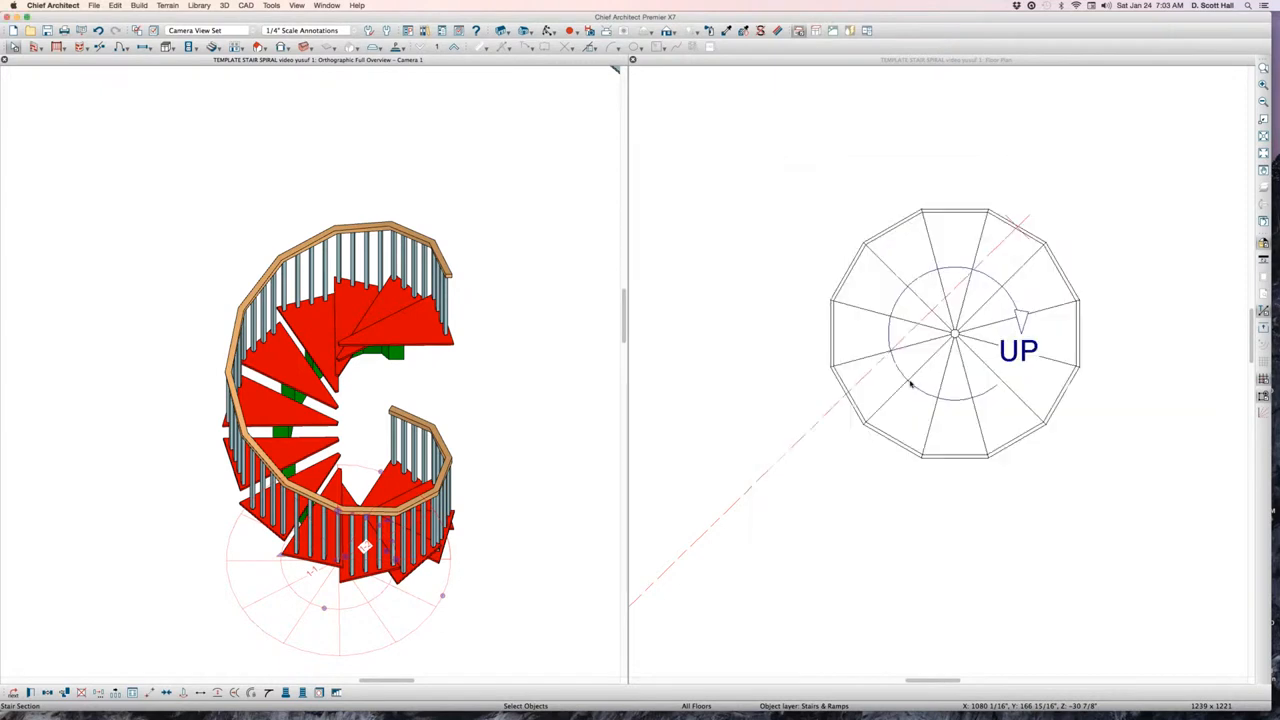
# Check the solid specification of the center pole in an existing spiral staircase and copy the pole
pyautogui.scroll(-5, 437, 387)
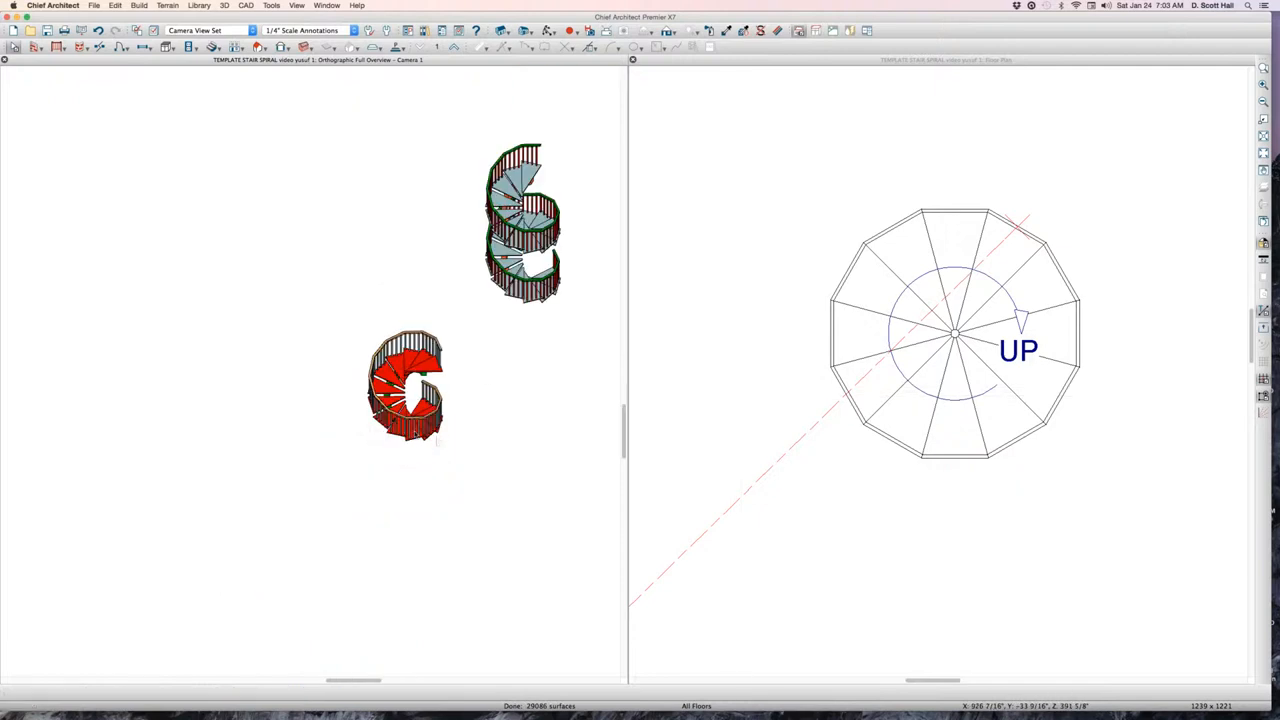
pyautogui.moveTo(366, 491); pyautogui.dragTo(429, 449, button='middle')
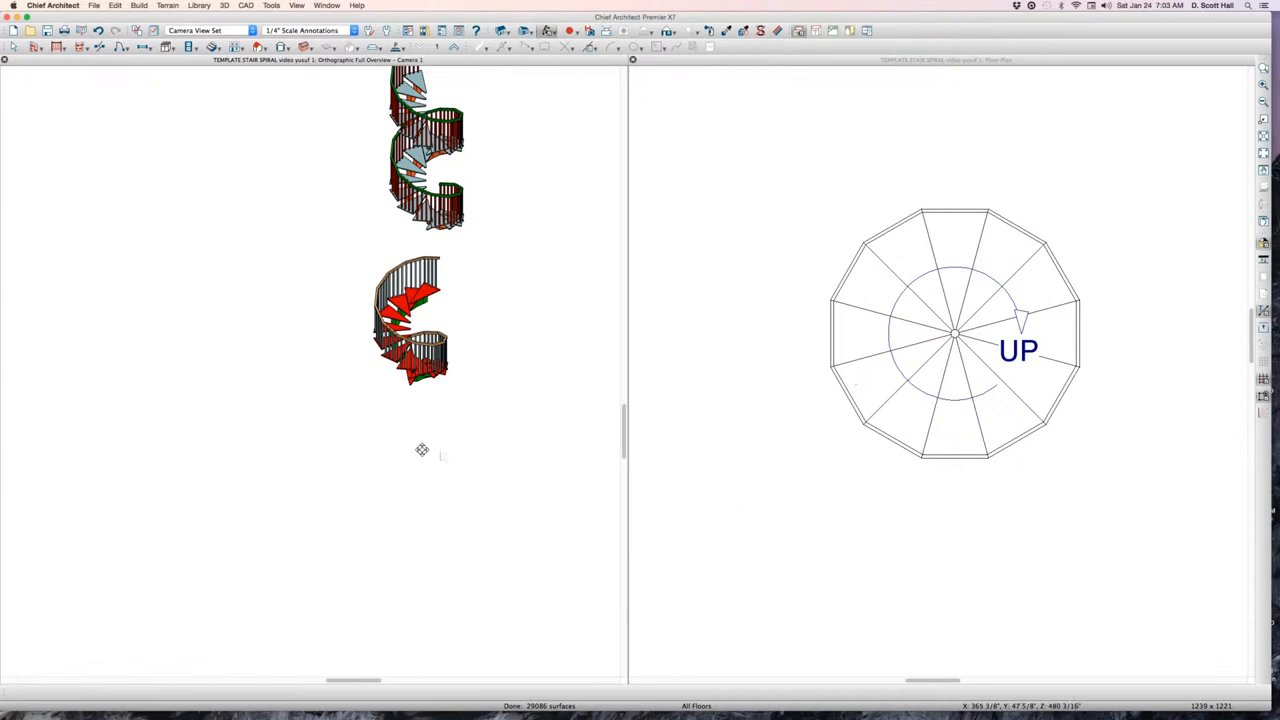
pyautogui.scroll(-5, 423, 449)
pyautogui.scroll(-5, 821, 366)
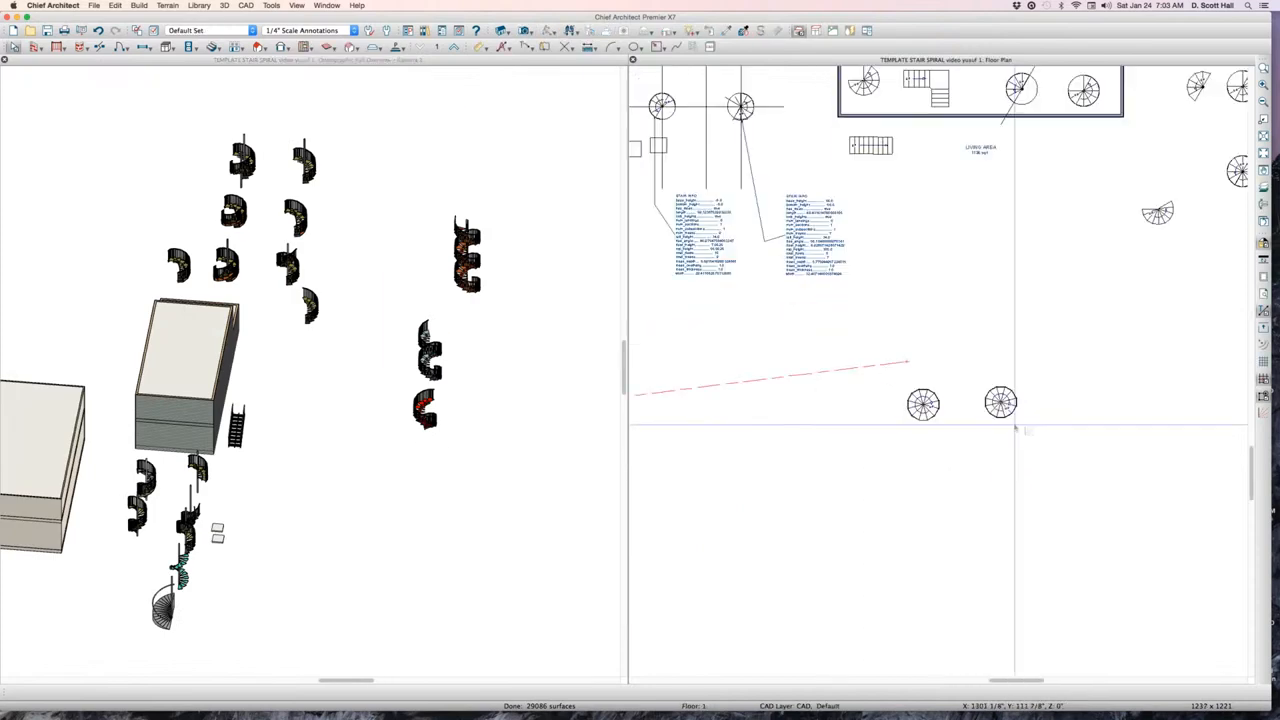
pyautogui.scroll(4, 1181, 221)
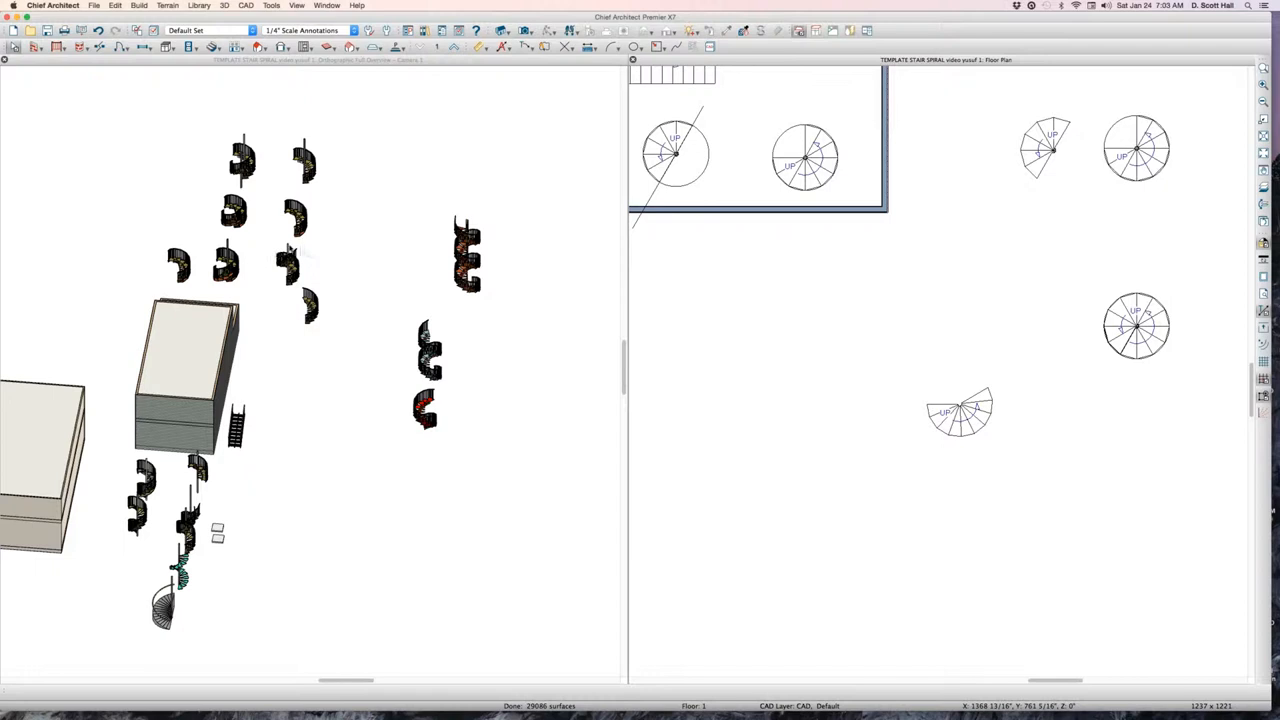
pyautogui.click(287, 247)
pyautogui.scroll(5, 287, 247)
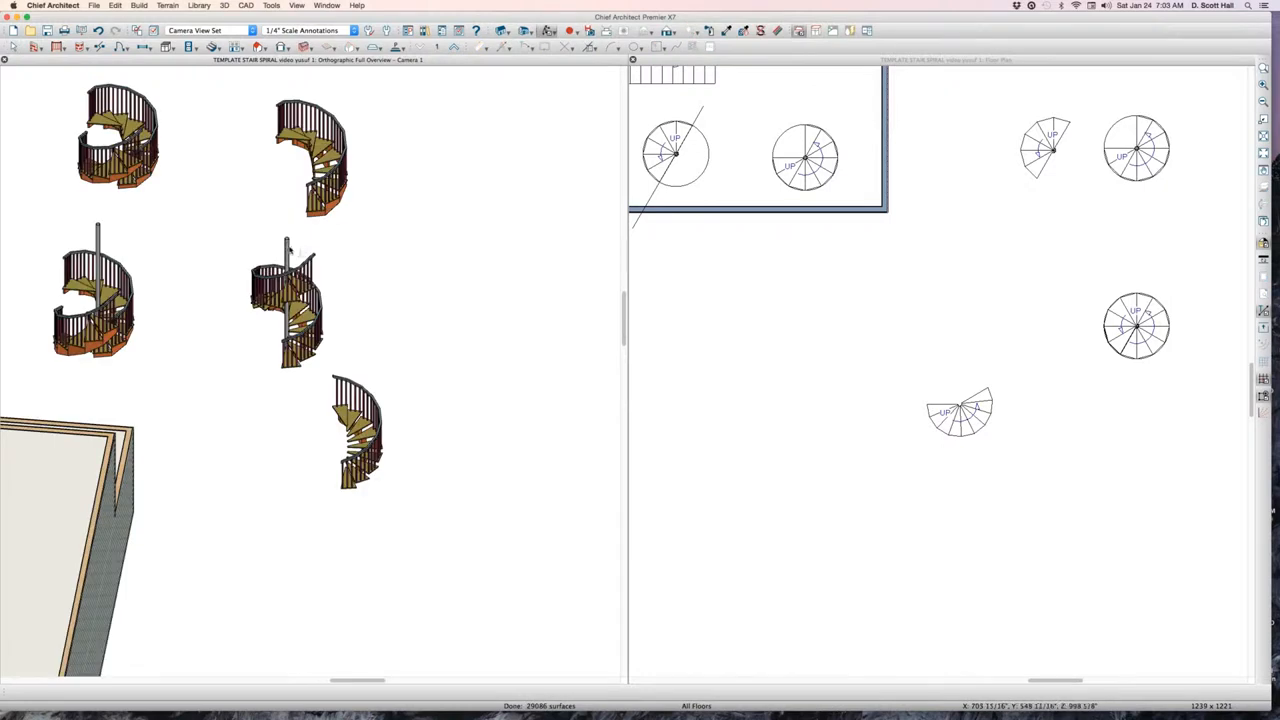
pyautogui.click(286, 241)
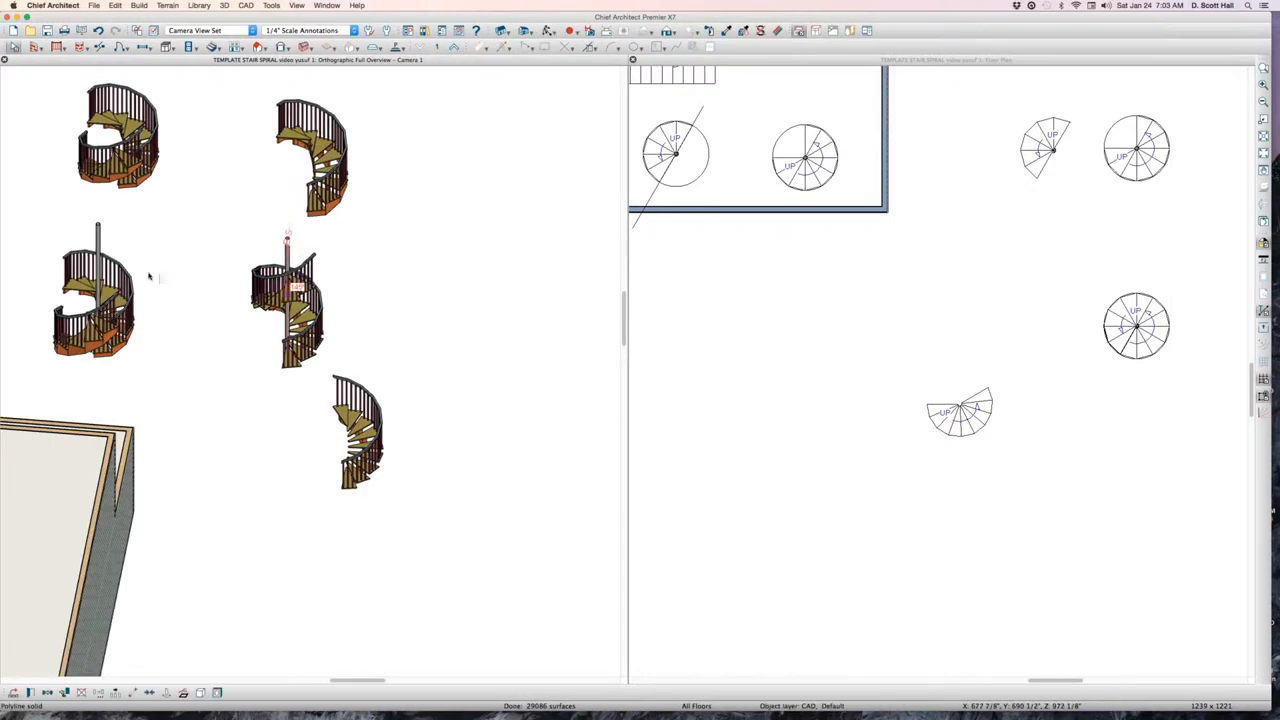
pyautogui.scroll(-2, 149, 276)
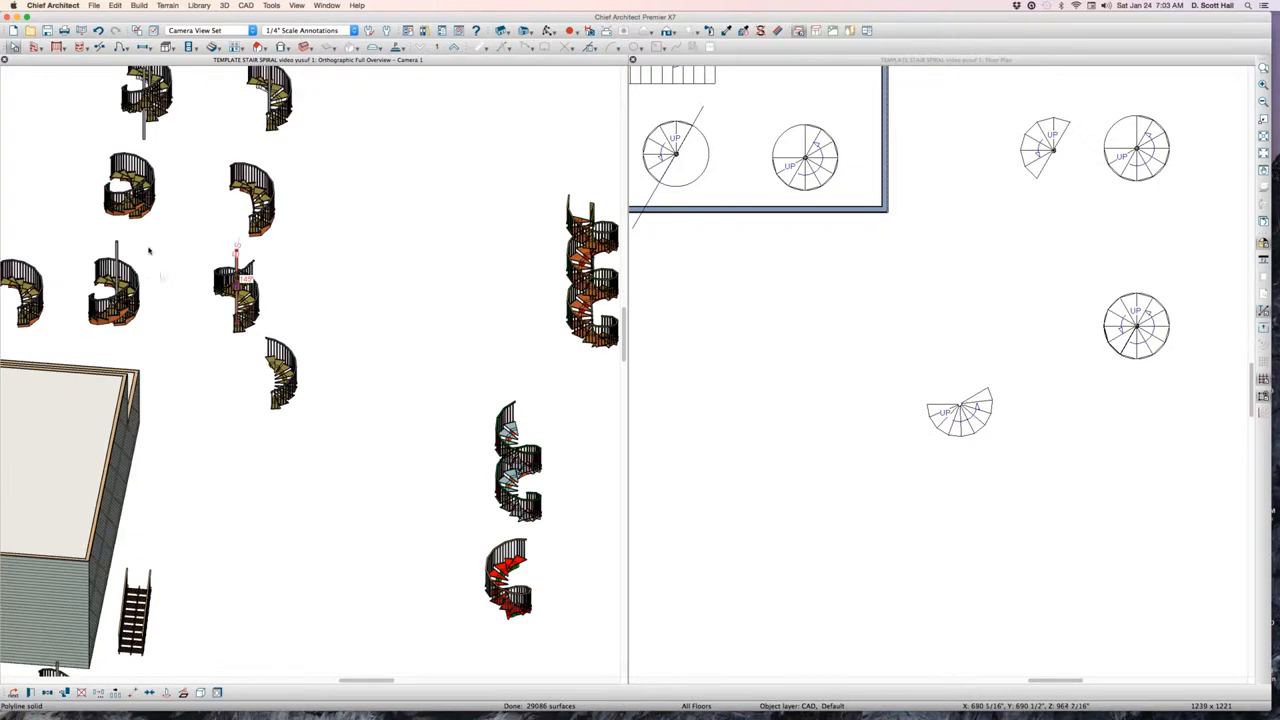
pyautogui.press('super+e')
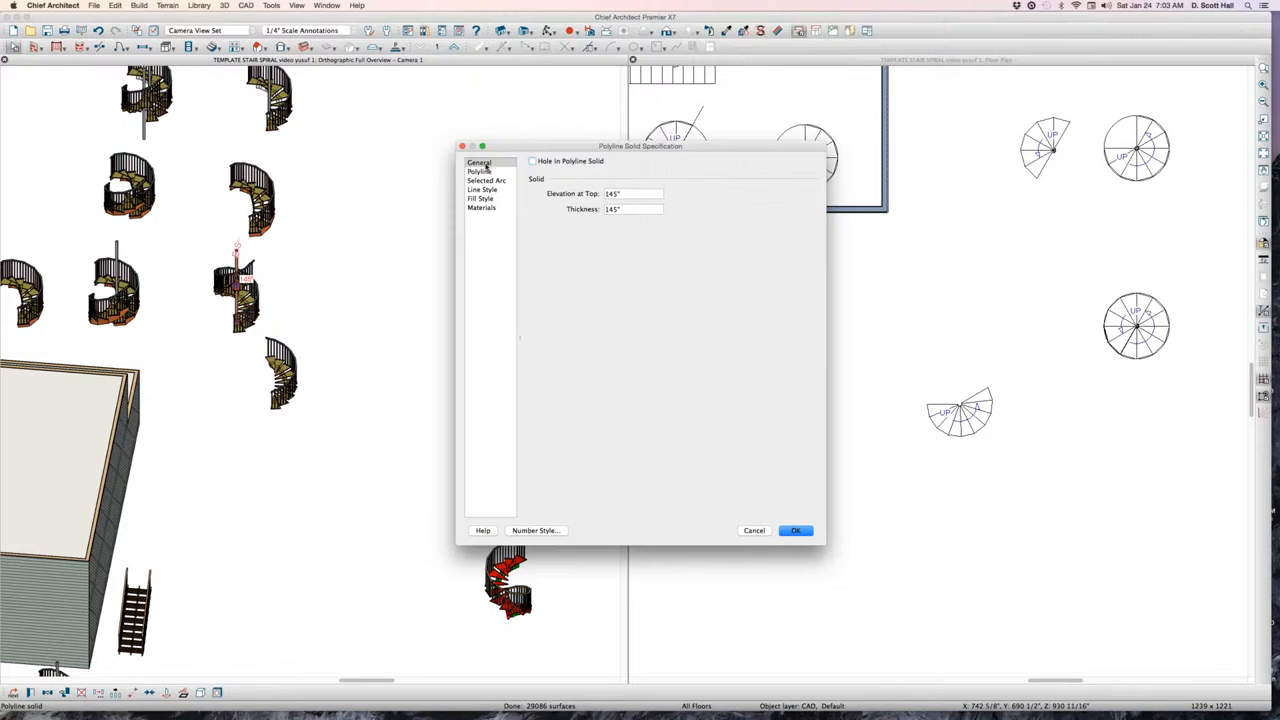
pyautogui.click(755, 530)
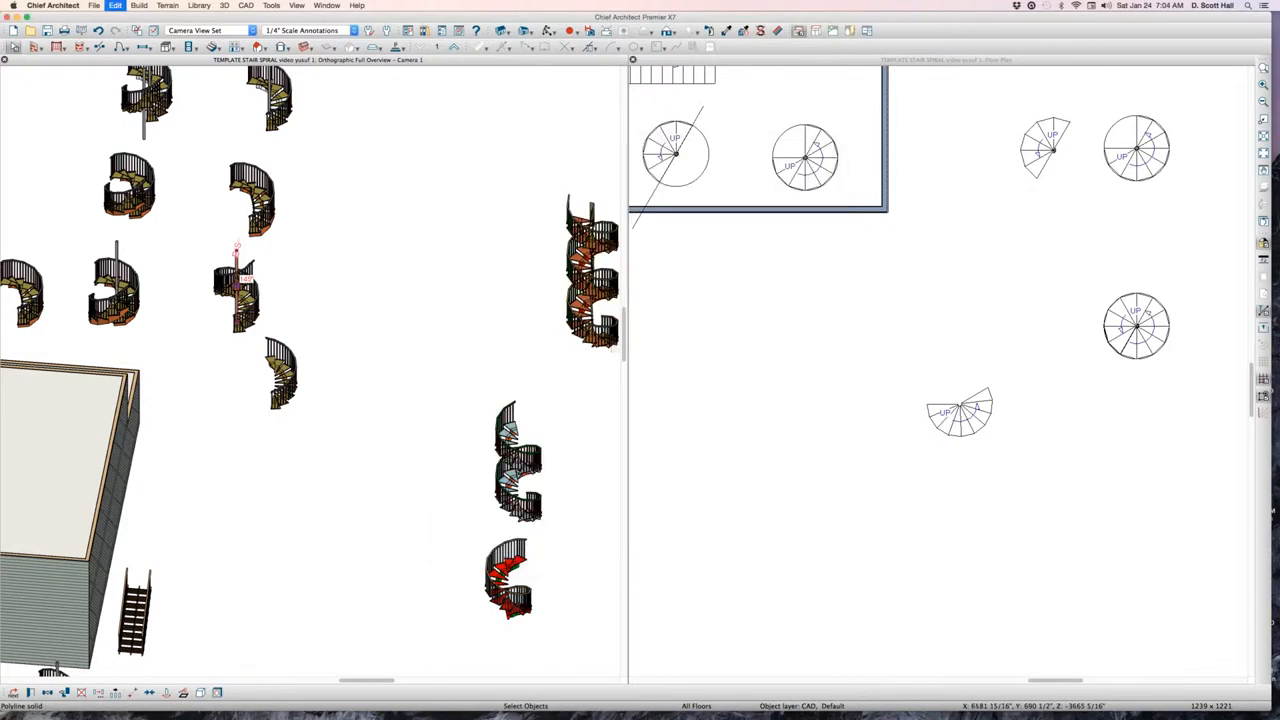
# Paste the pole into the floor plan and center one copy on each of the two twelve-sided staircases
pyautogui.click(923, 471)
pyautogui.scroll(-8, 803, 364)
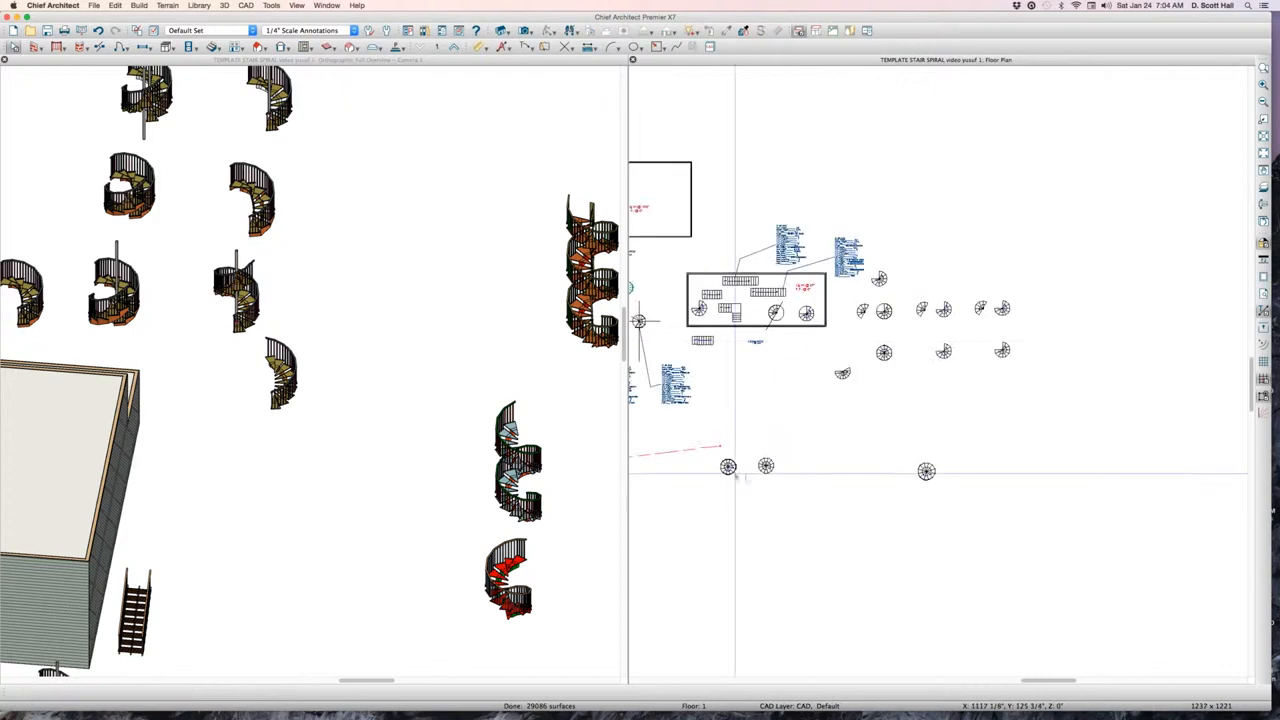
pyautogui.scroll(1, 707, 473)
pyautogui.scroll(4, 708, 476)
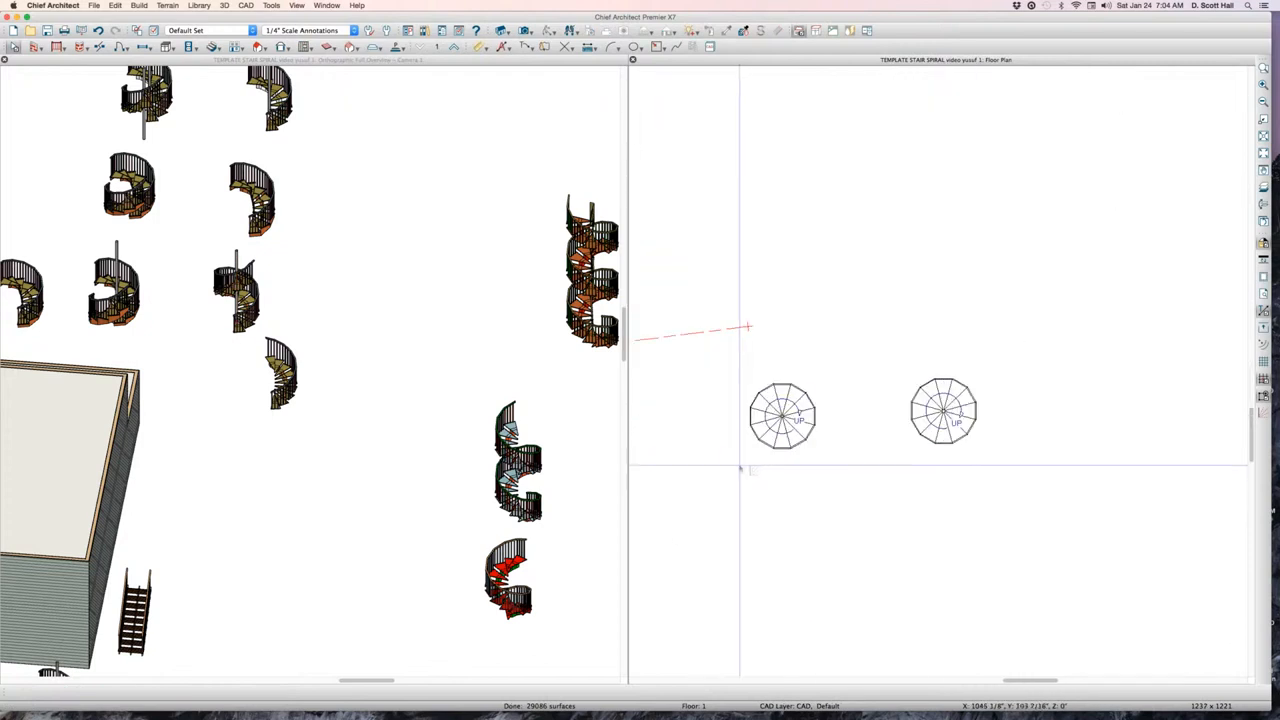
pyautogui.click(751, 470)
pyautogui.scroll(2, 750, 466)
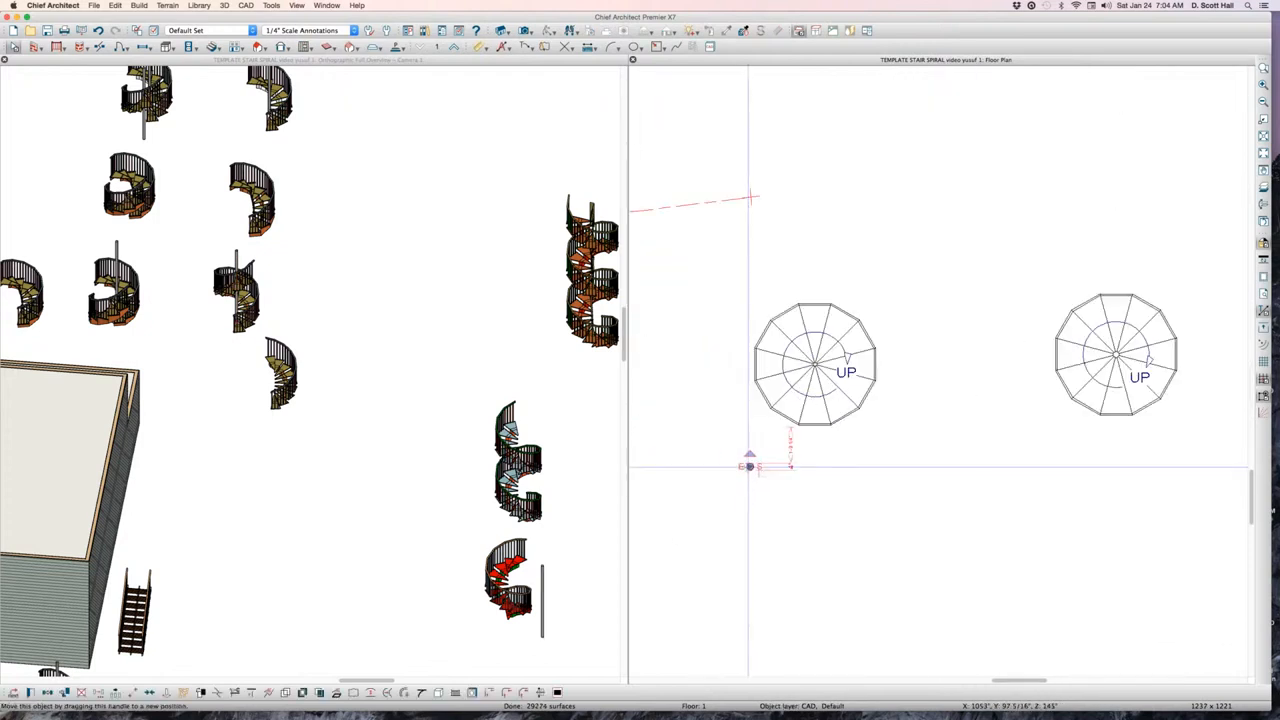
pyautogui.moveTo(750, 467); pyautogui.dragTo(814, 362)
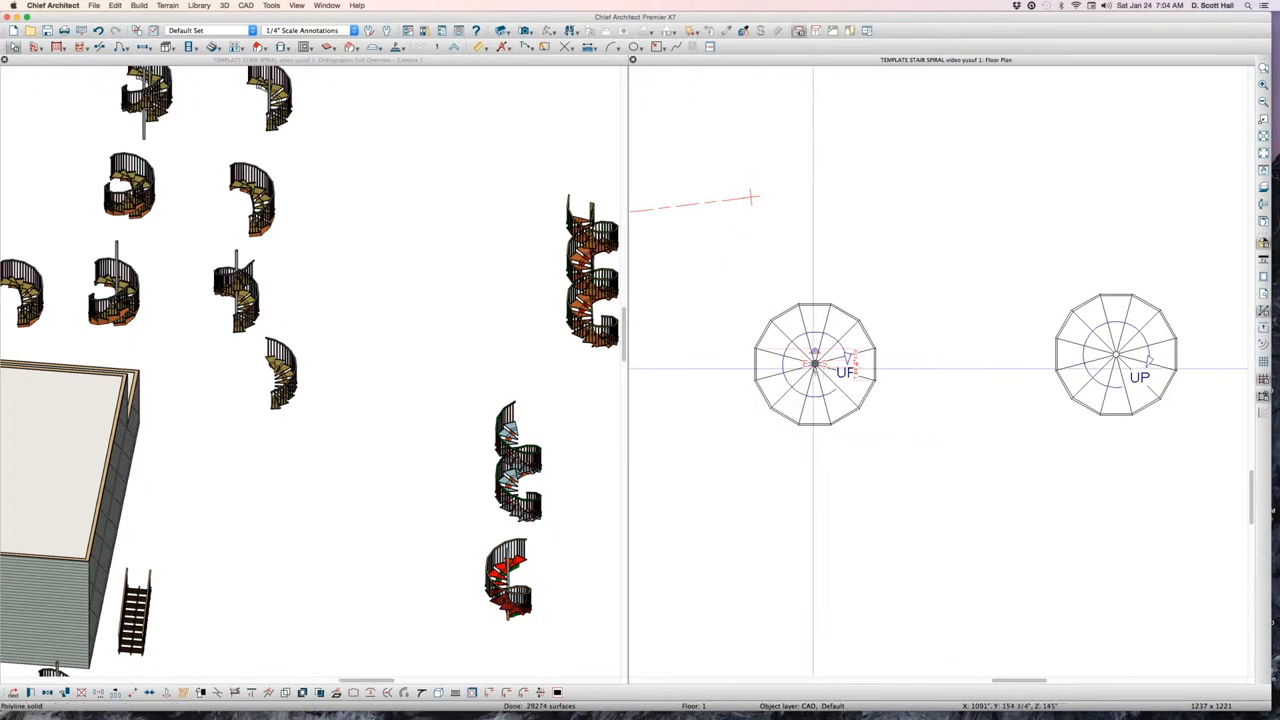
pyautogui.click(966, 360)
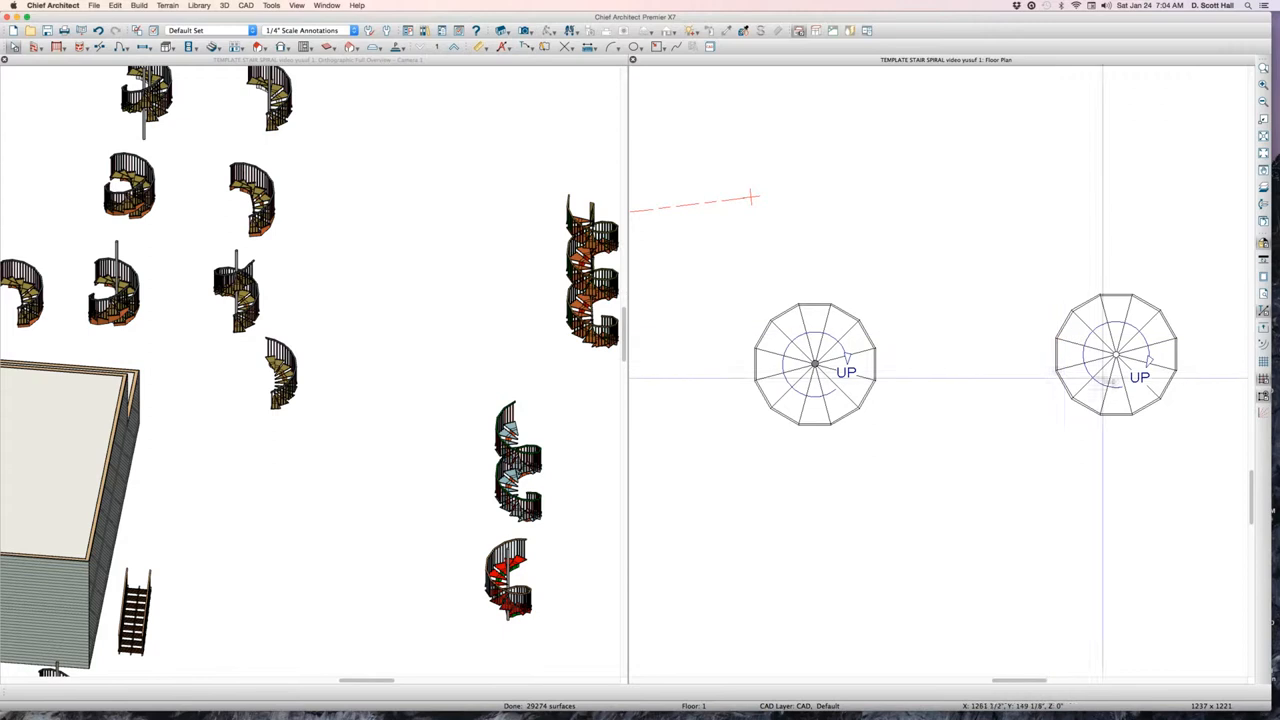
pyautogui.click(1116, 355)
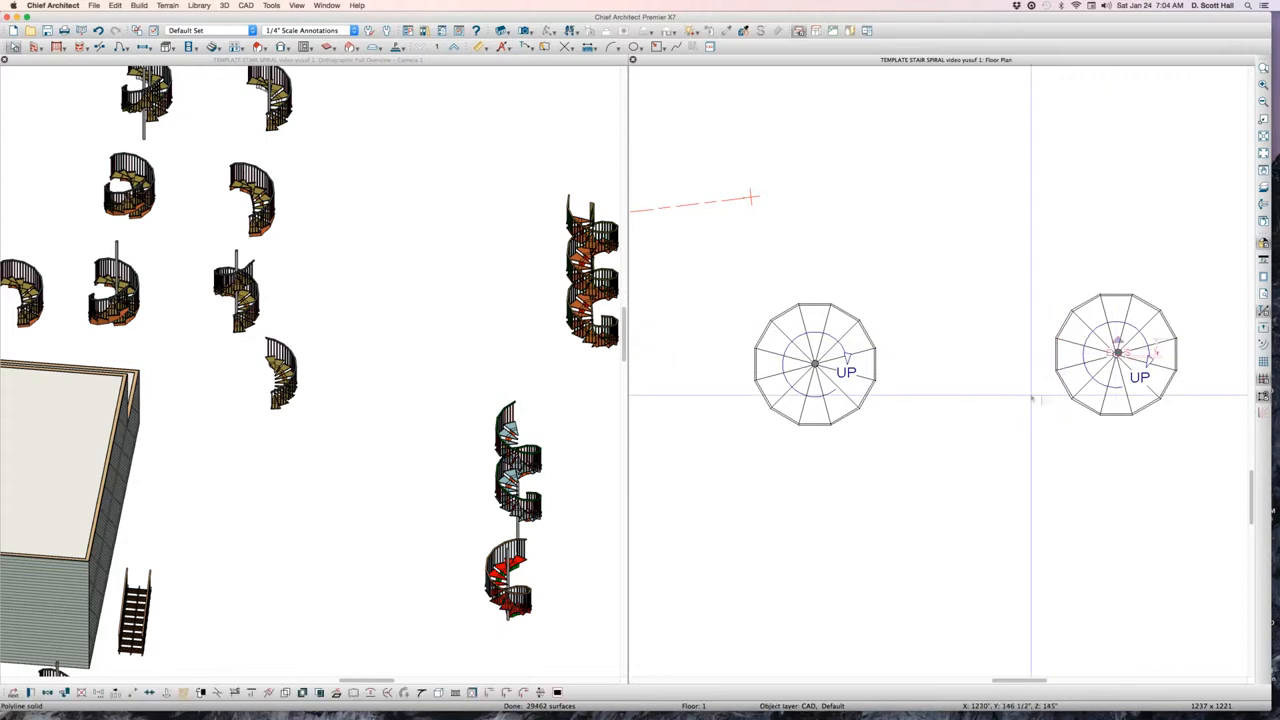
# Set the red-tread staircase's bottom height to 0" and its riser height to 8"
pyautogui.scroll(-3, 439, 460)
pyautogui.click(439, 460)
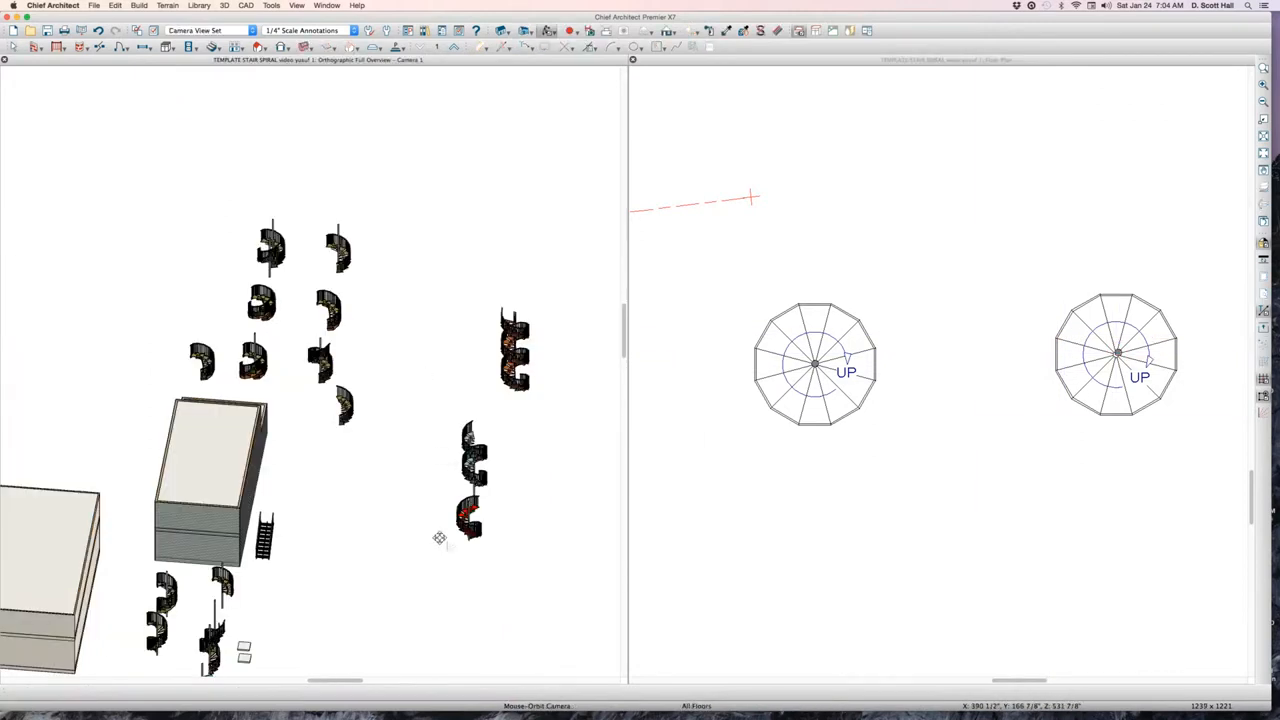
pyautogui.moveTo(439, 538); pyautogui.dragTo(355, 490)
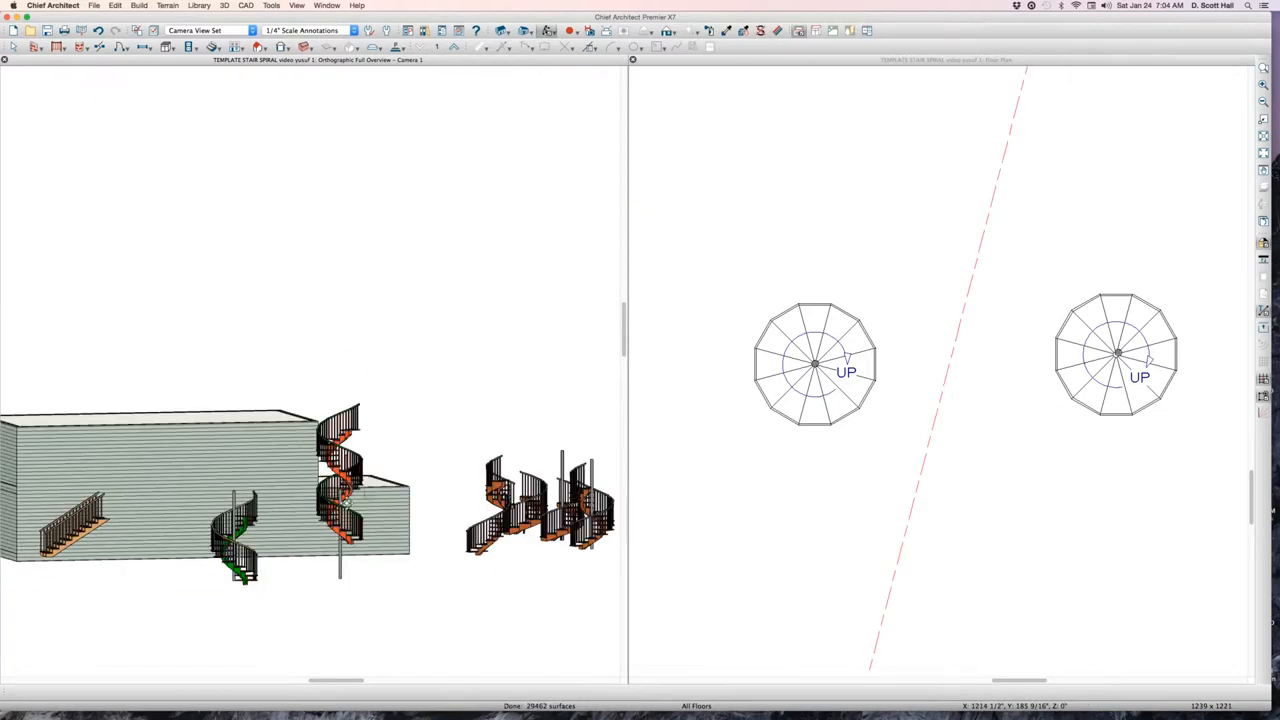
pyautogui.scroll(3, 258, 582)
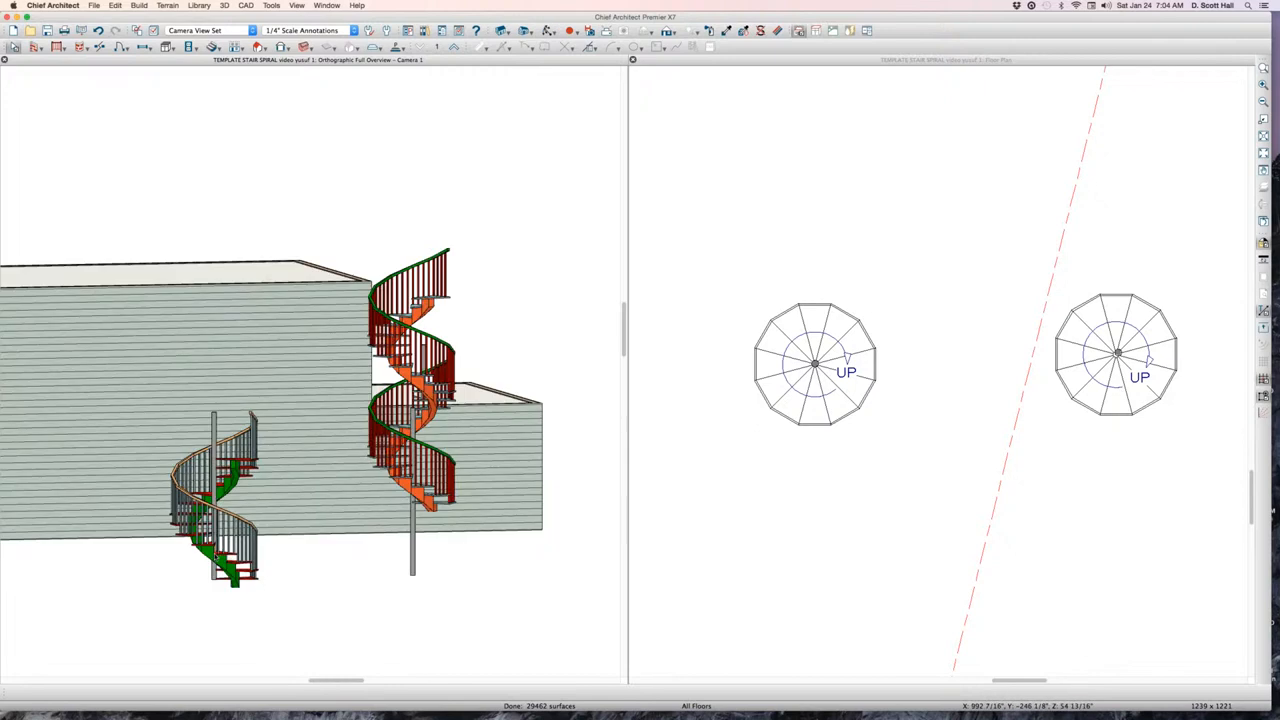
pyautogui.click(218, 556)
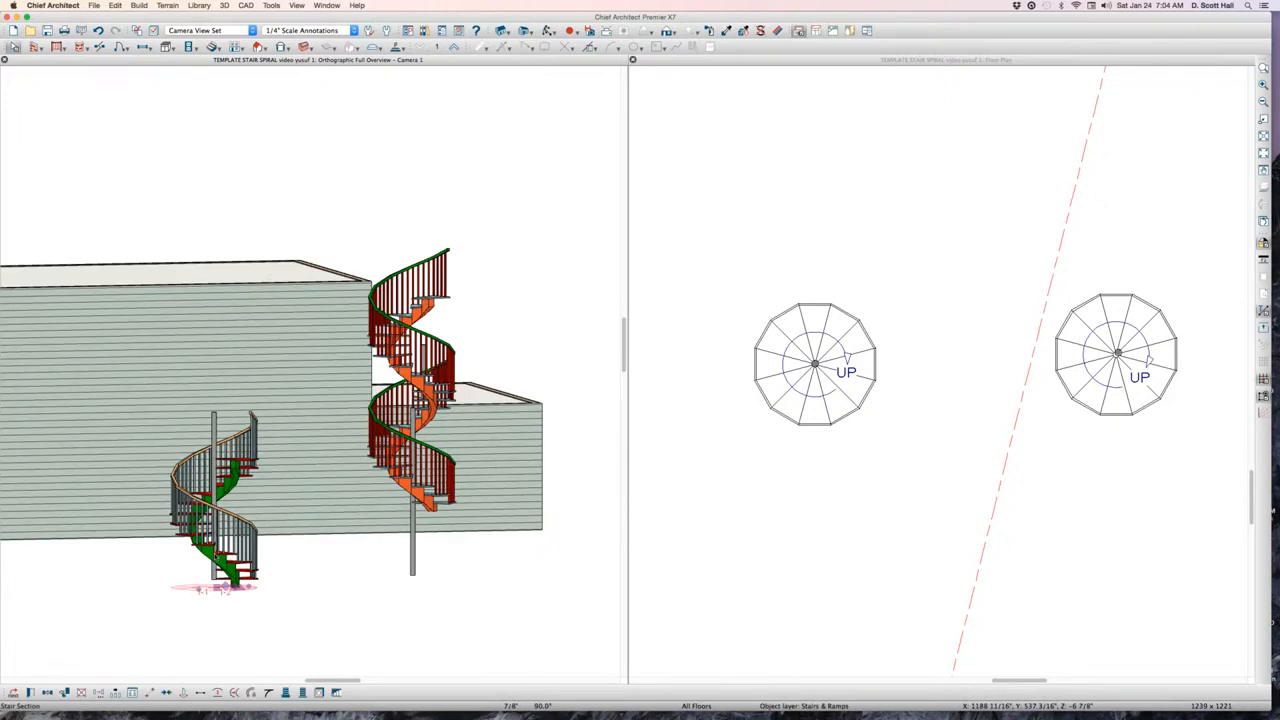
pyautogui.doubleClick(216, 556)
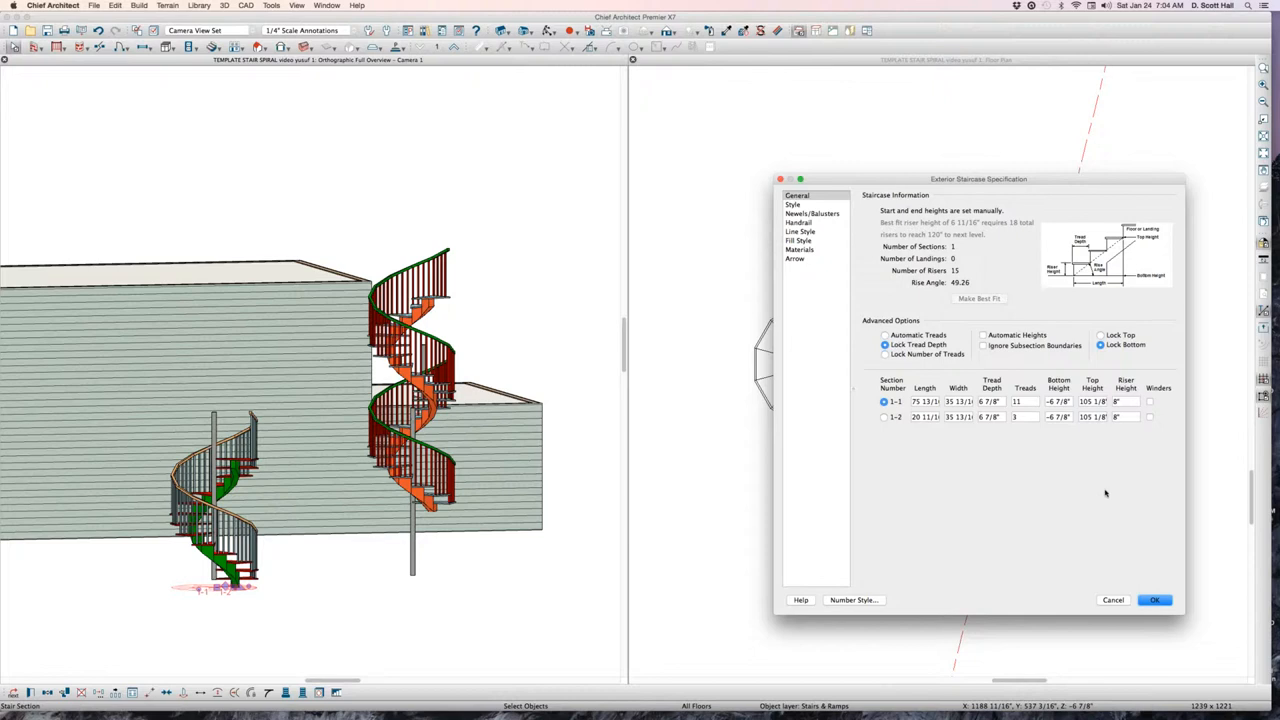
pyautogui.click(1071, 400)
pyautogui.write('0')
pyautogui.press('Tab')
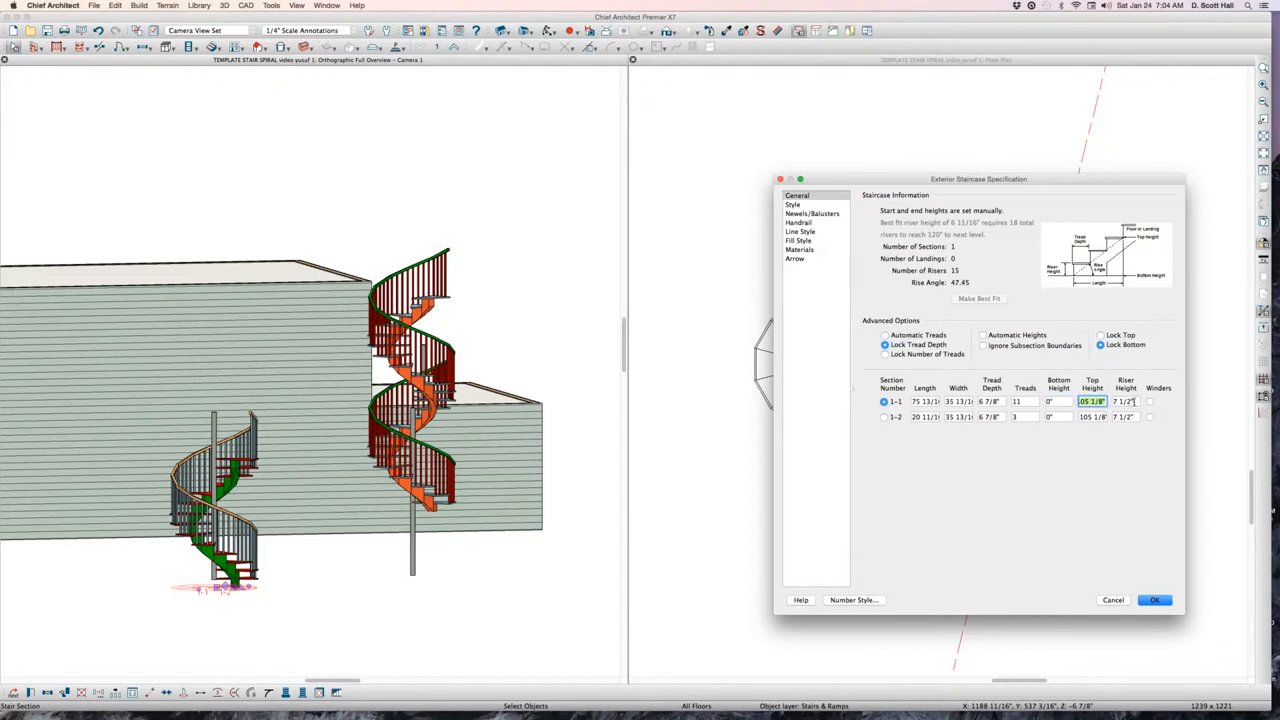
pyautogui.press('Tab')
pyautogui.write('8')
pyautogui.press('Tab')
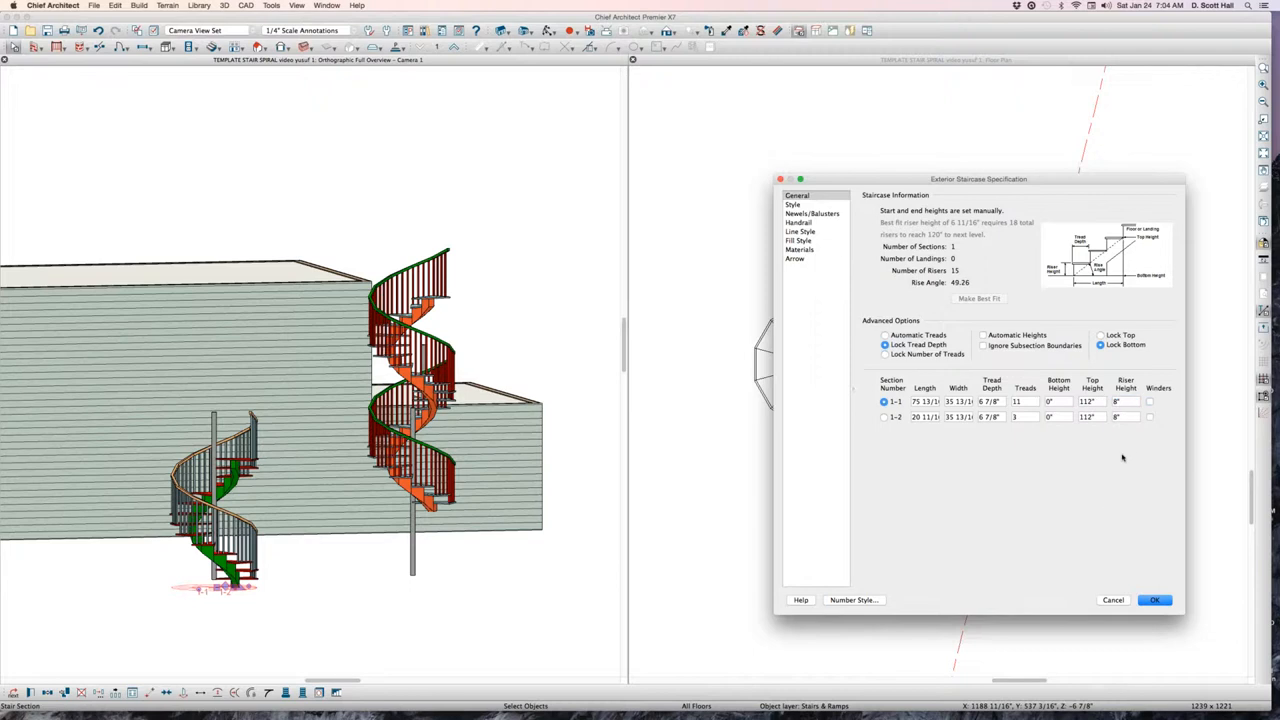
pyautogui.press('Return')
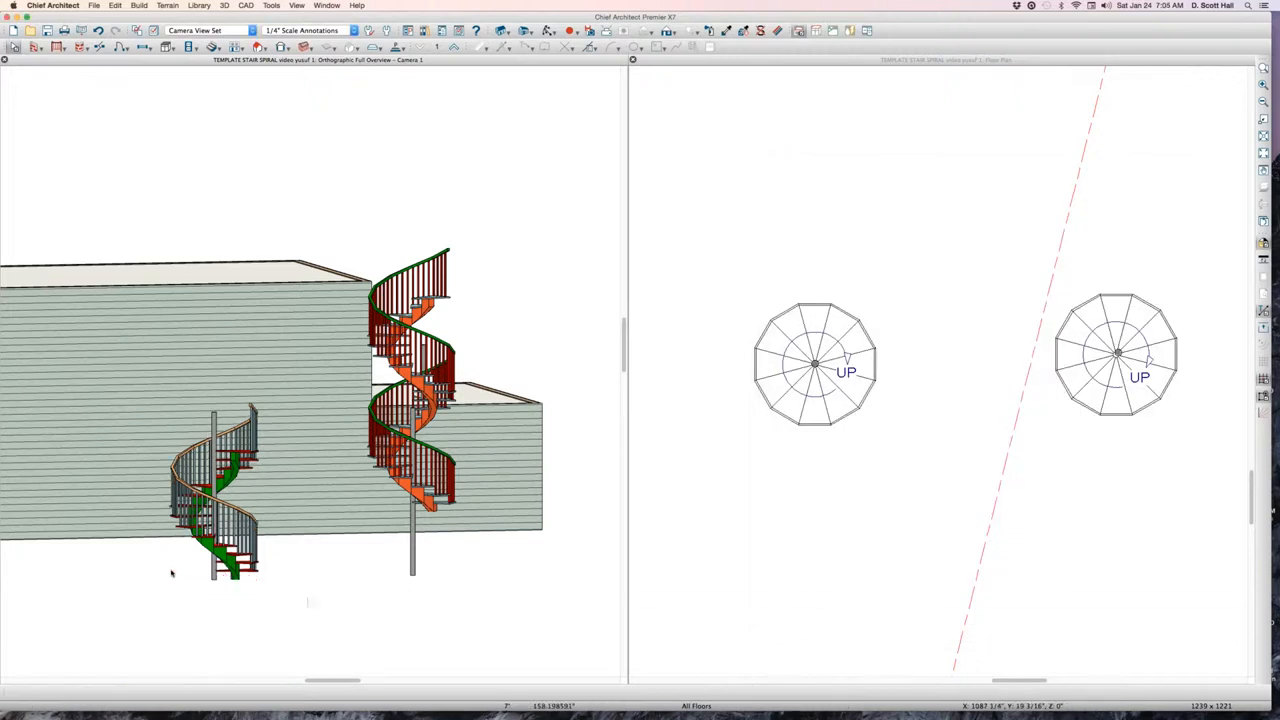
# Set the taller, orange-stringer staircase's bottom height to 0" and its riser height to 8"
pyautogui.scroll(4, 190, 588)
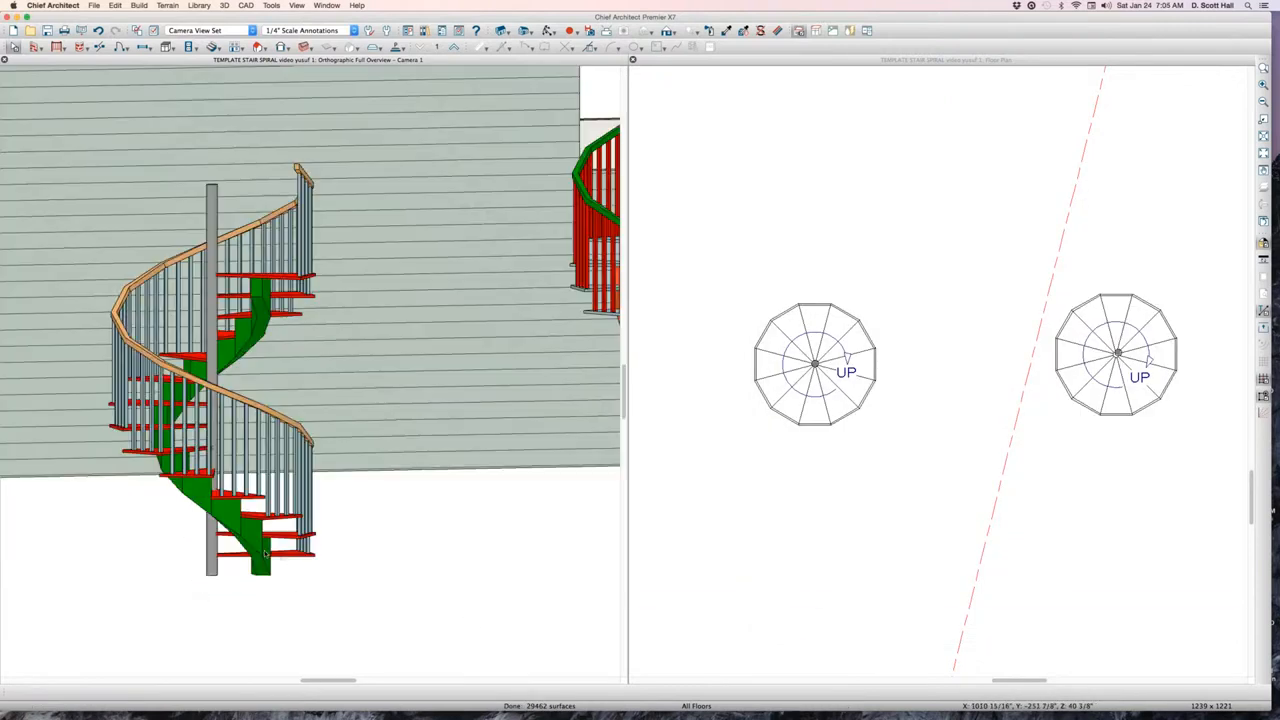
pyautogui.click(265, 553)
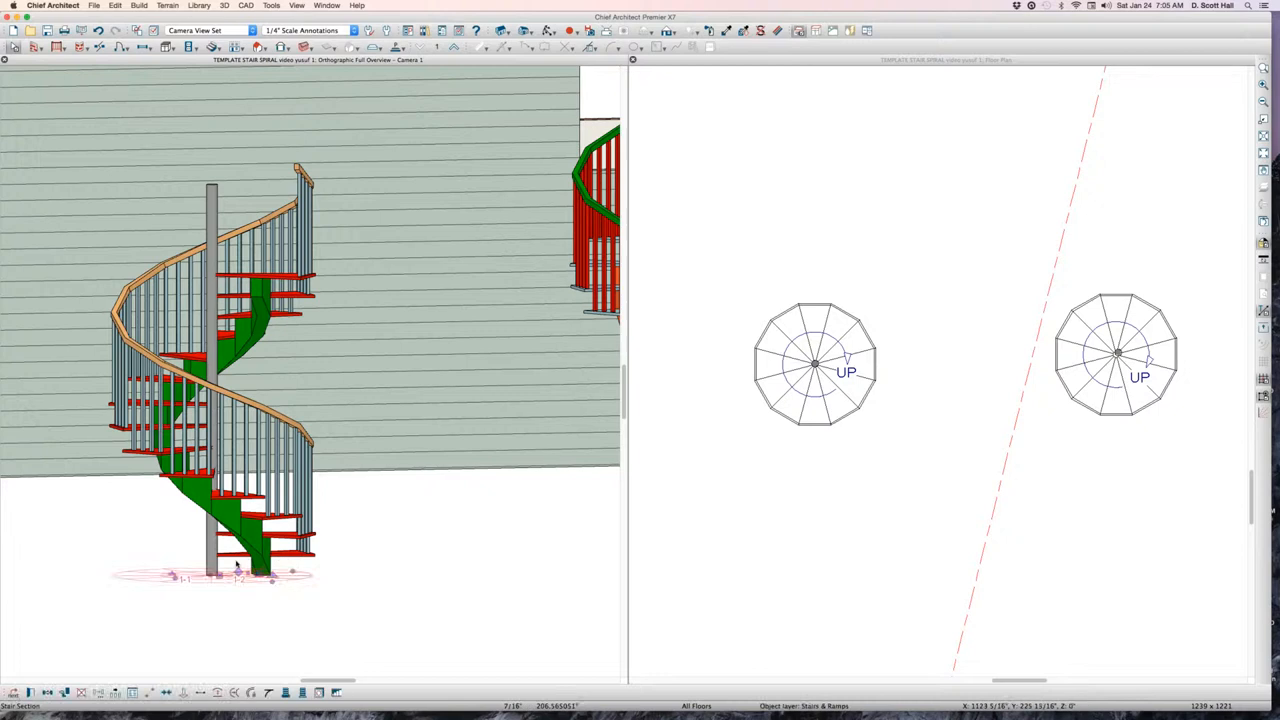
pyautogui.scroll(-3, 268, 540)
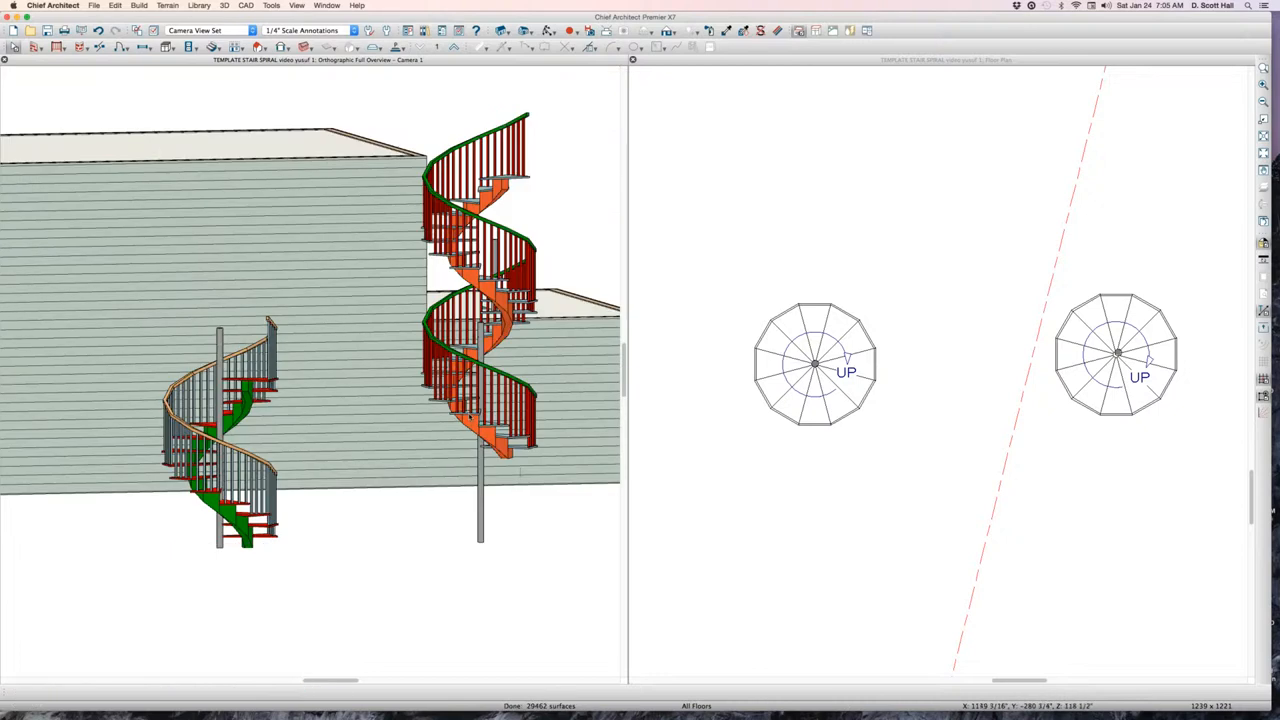
pyautogui.click(474, 416)
pyautogui.doubleClick(866, 365)
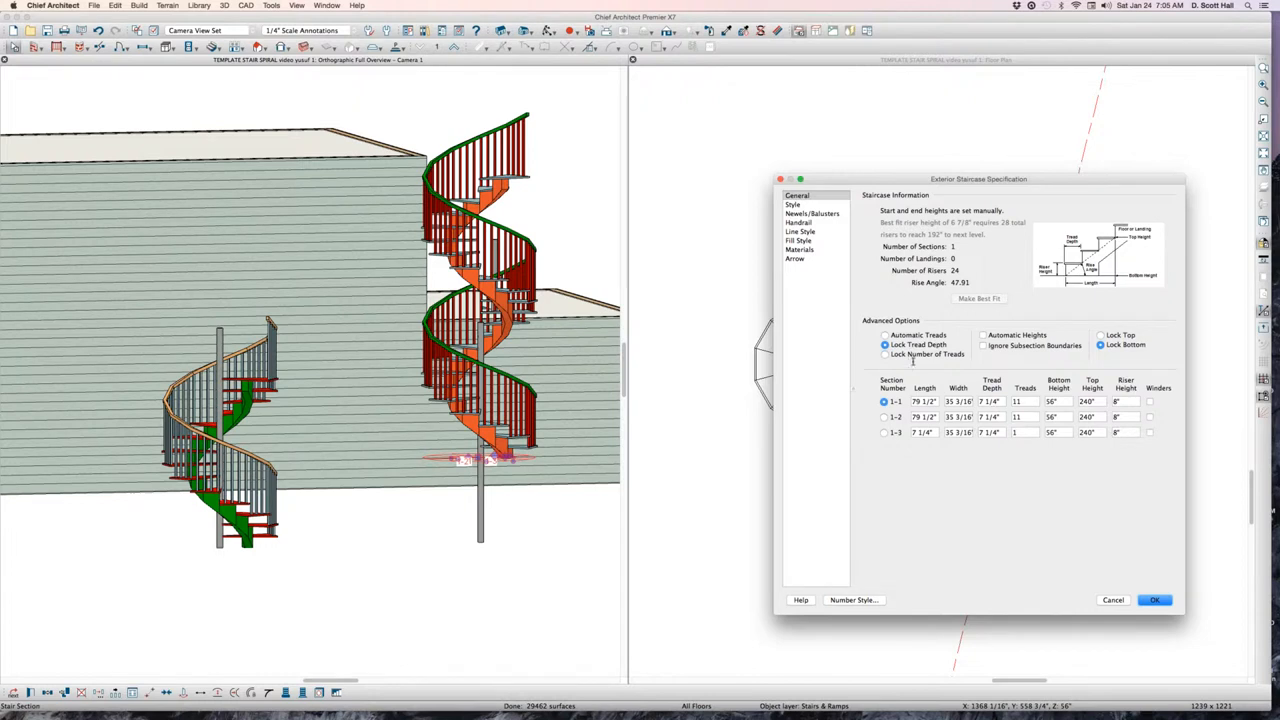
pyautogui.doubleClick(1057, 402)
pyautogui.write('0')
pyautogui.press('Tab')
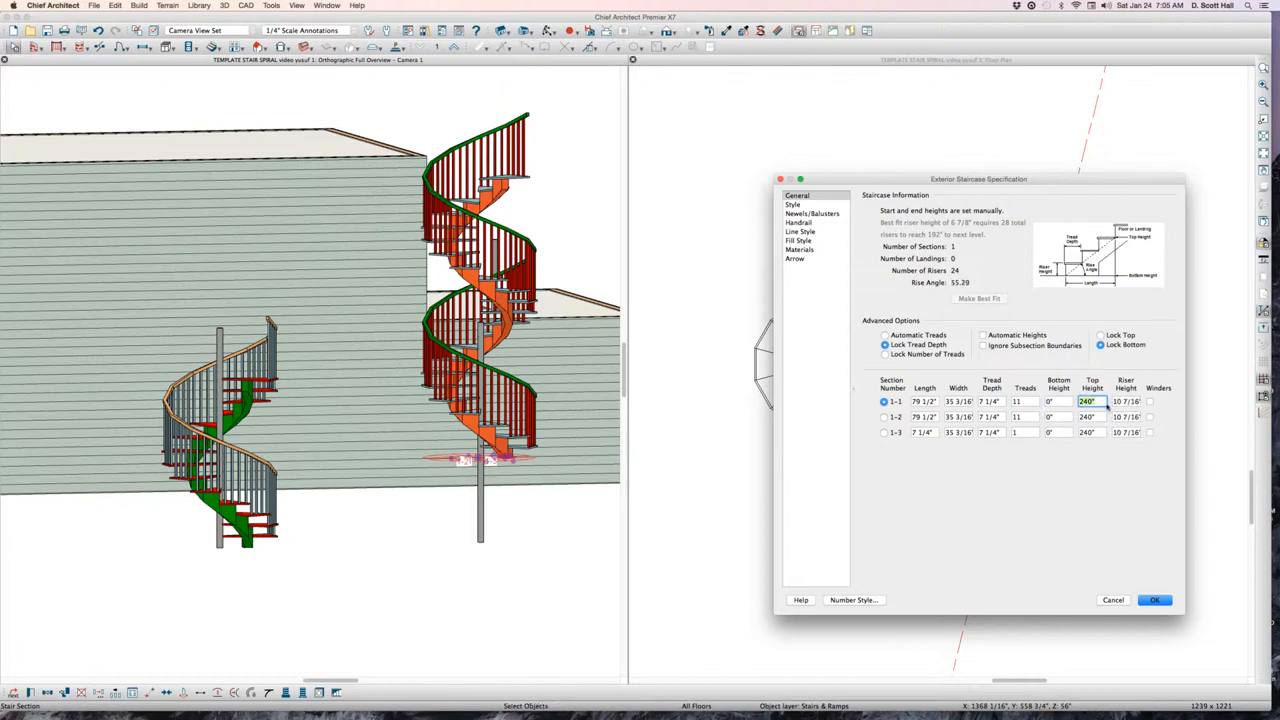
pyautogui.press('Tab')
pyautogui.write('8')
pyautogui.press('Return')
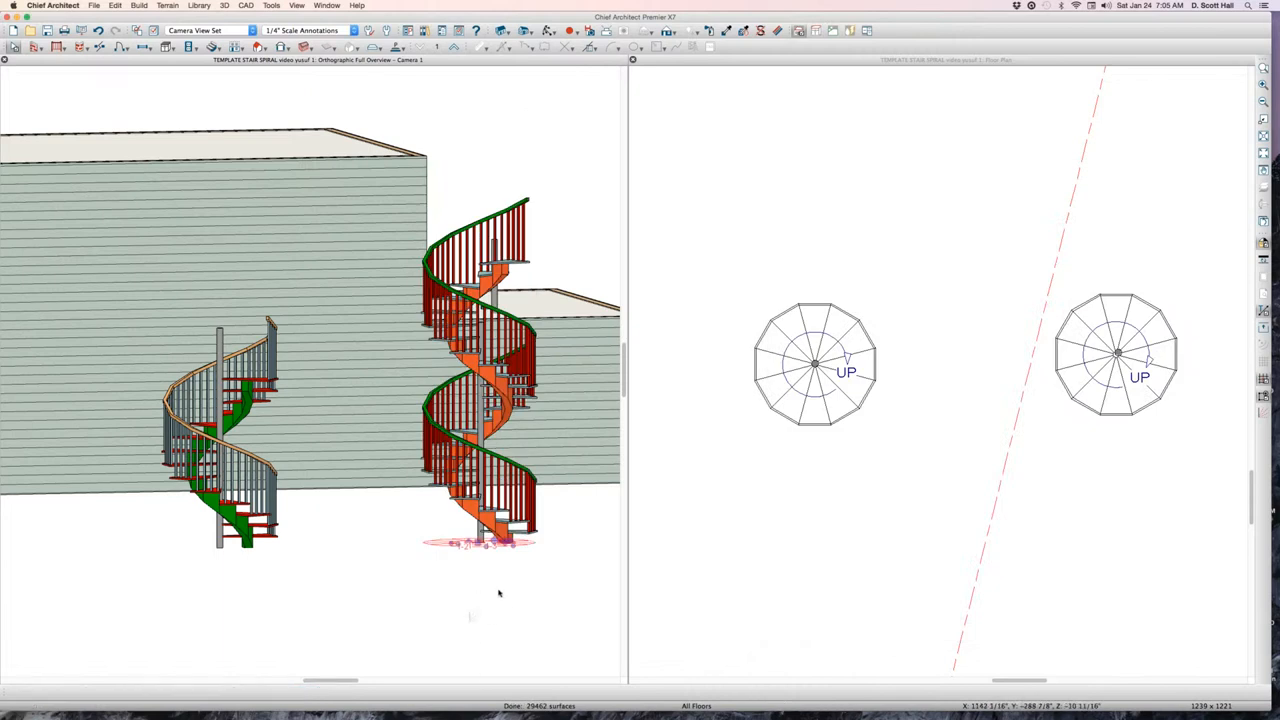
# Create a terrain for the plan so the two spiral staircases stand on ground
pyautogui.click(463, 557)
pyautogui.click(829, 543)
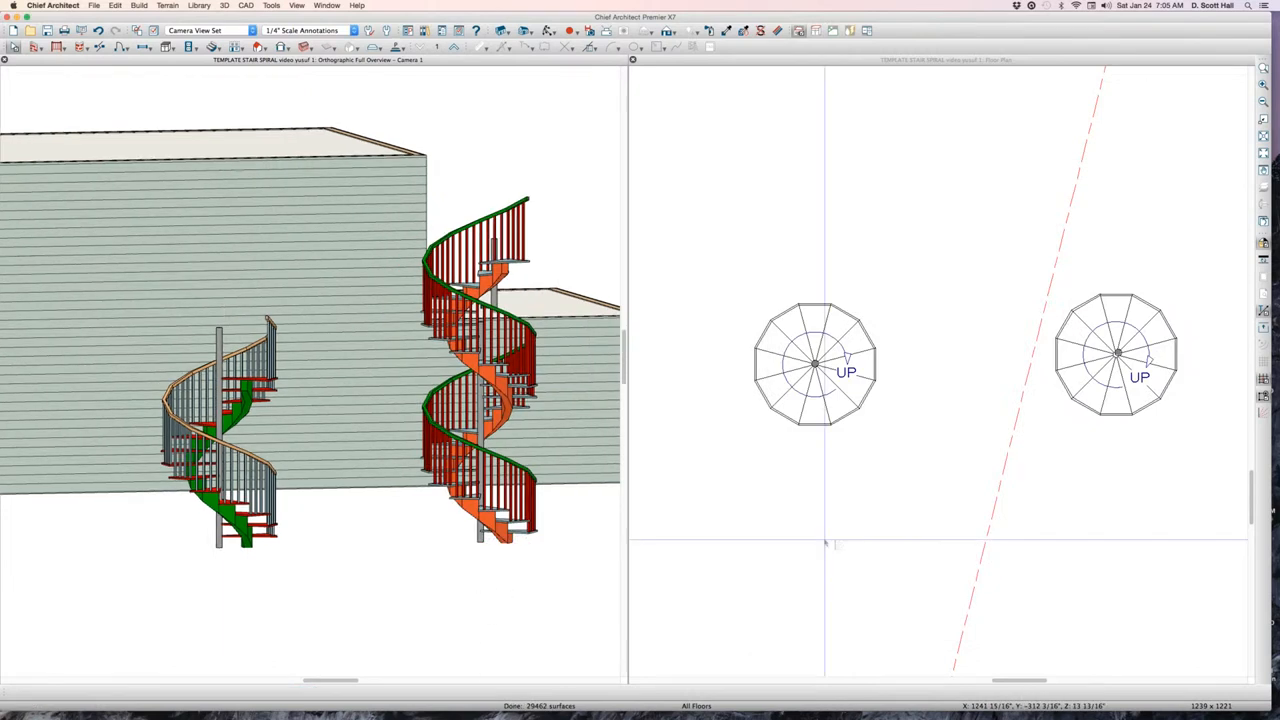
pyautogui.scroll(-3, 908, 488)
pyautogui.scroll(-1, 908, 494)
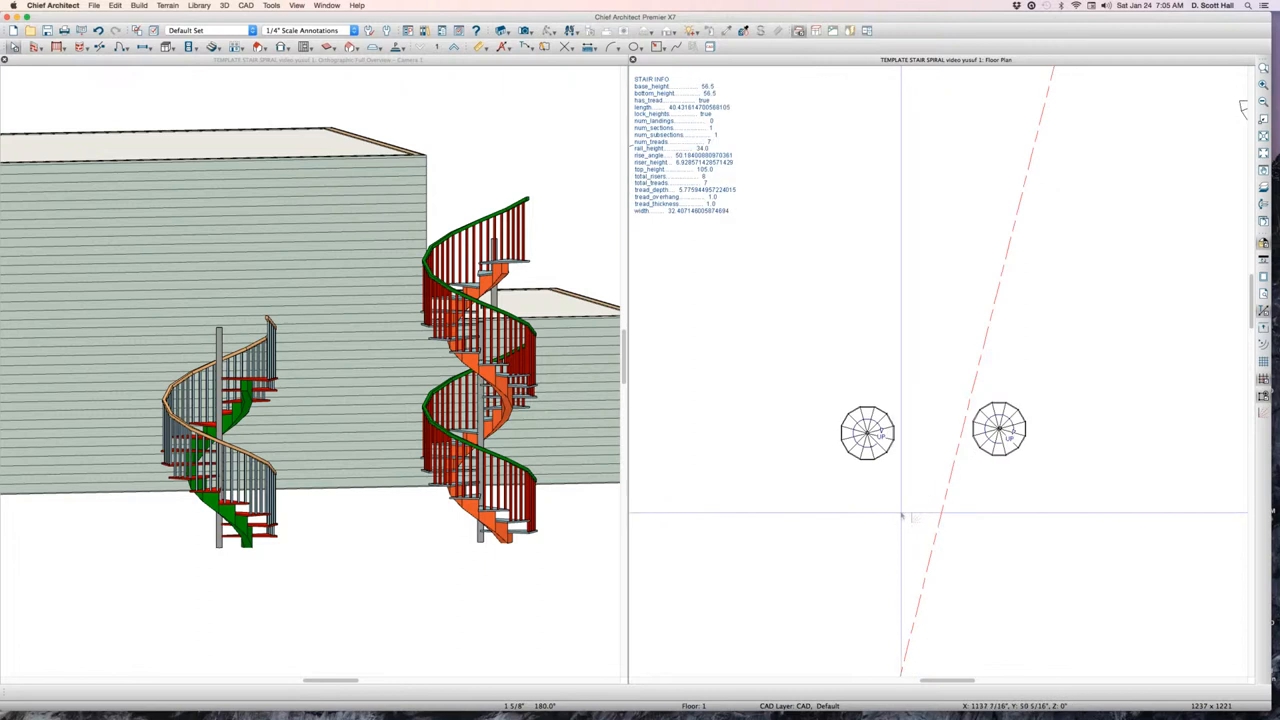
pyautogui.click(167, 6)
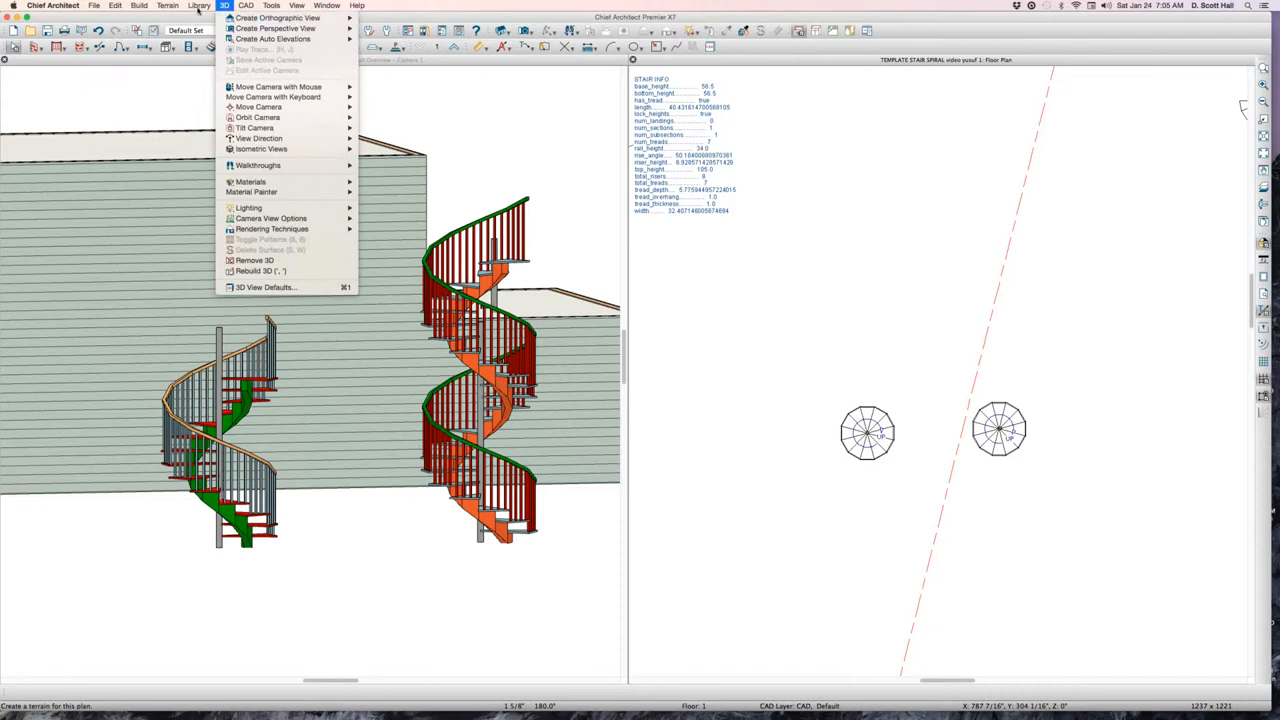
pyautogui.moveTo(198, 8)
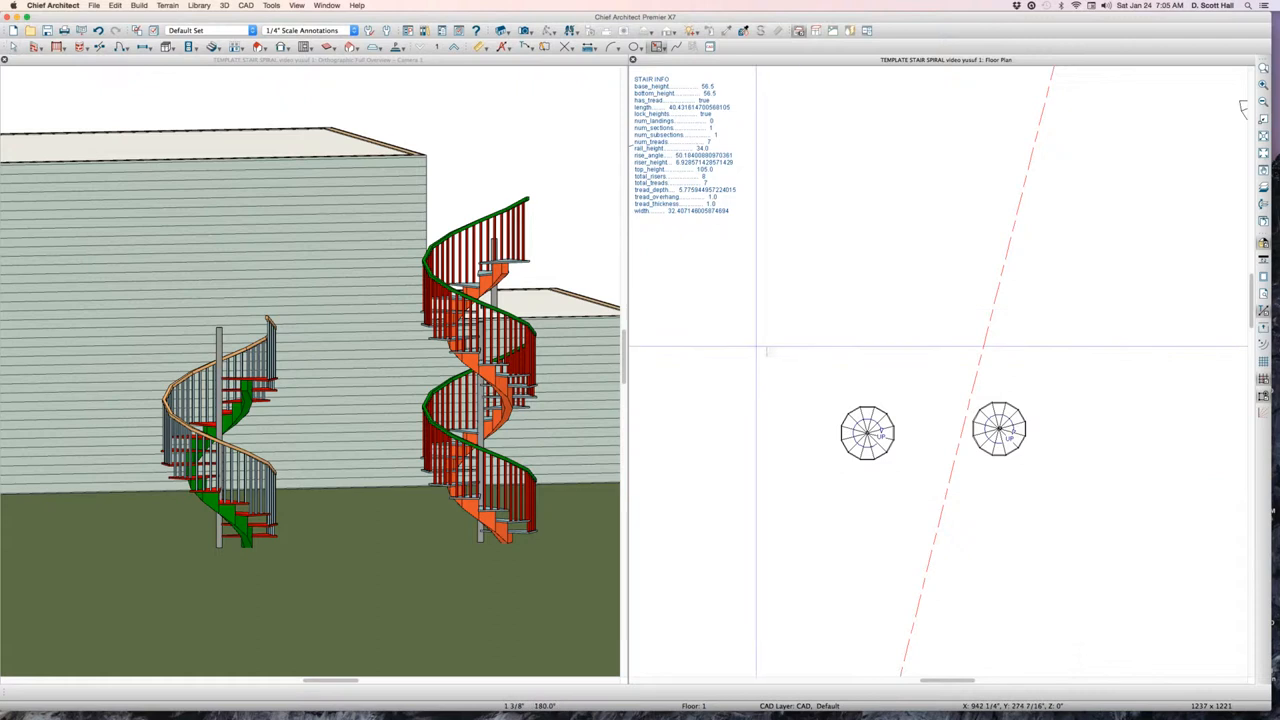
# Draw a rectangular polyline about 38 ft by 16 ft around both twelve-sided staircases and convert it to a perimeter sidewalk 1" high
pyautogui.moveTo(756, 348); pyautogui.dragTo(1094, 488)
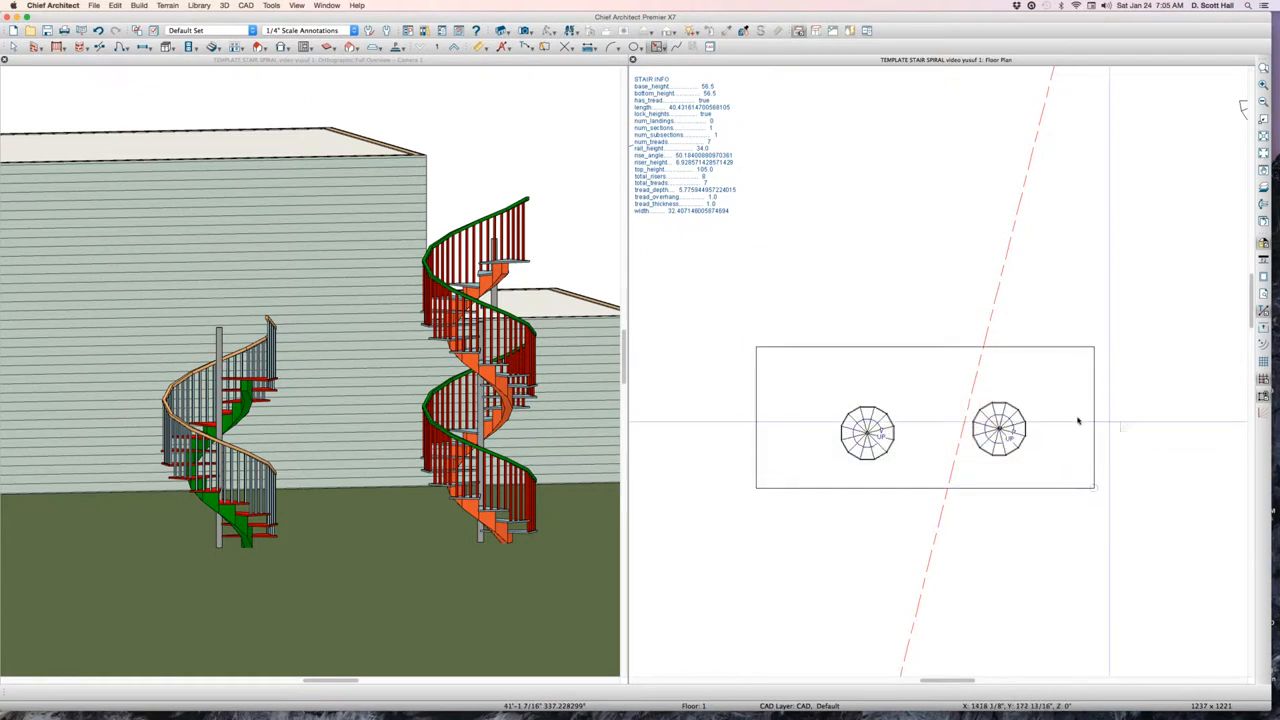
pyautogui.rightClick(1126, 406)
pyautogui.rightClick(1094, 401)
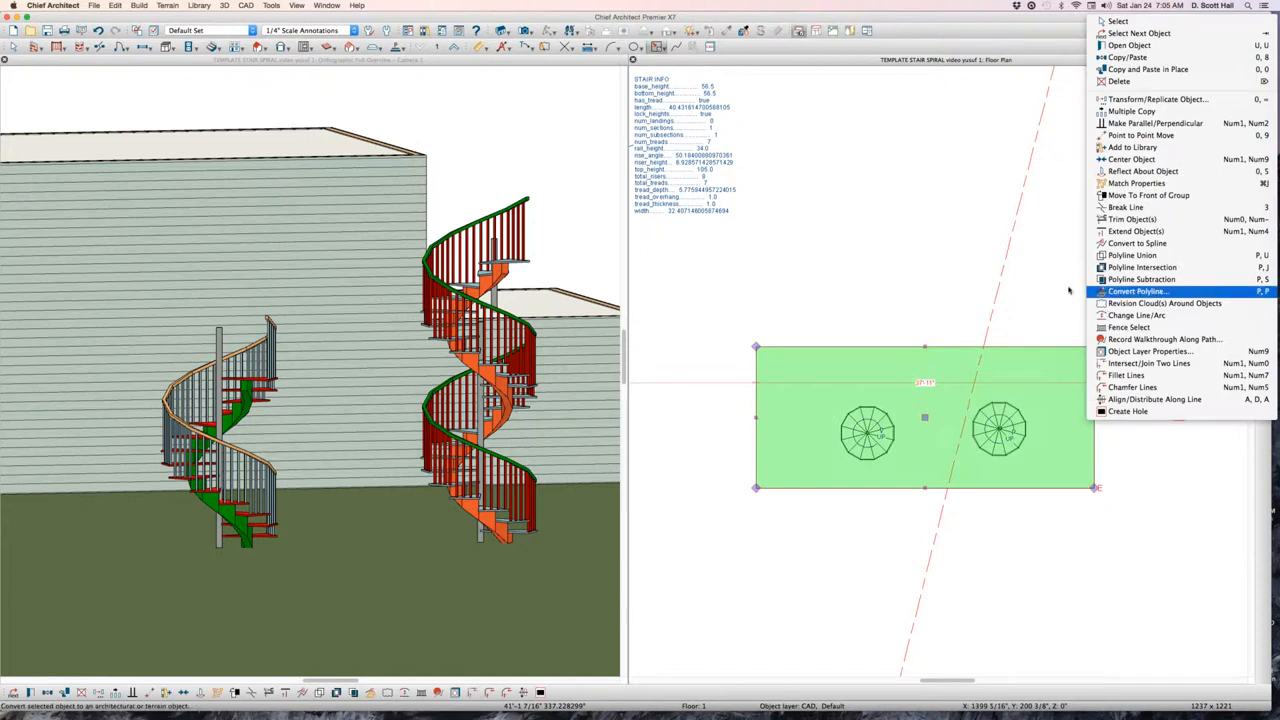
pyautogui.click(1110, 291)
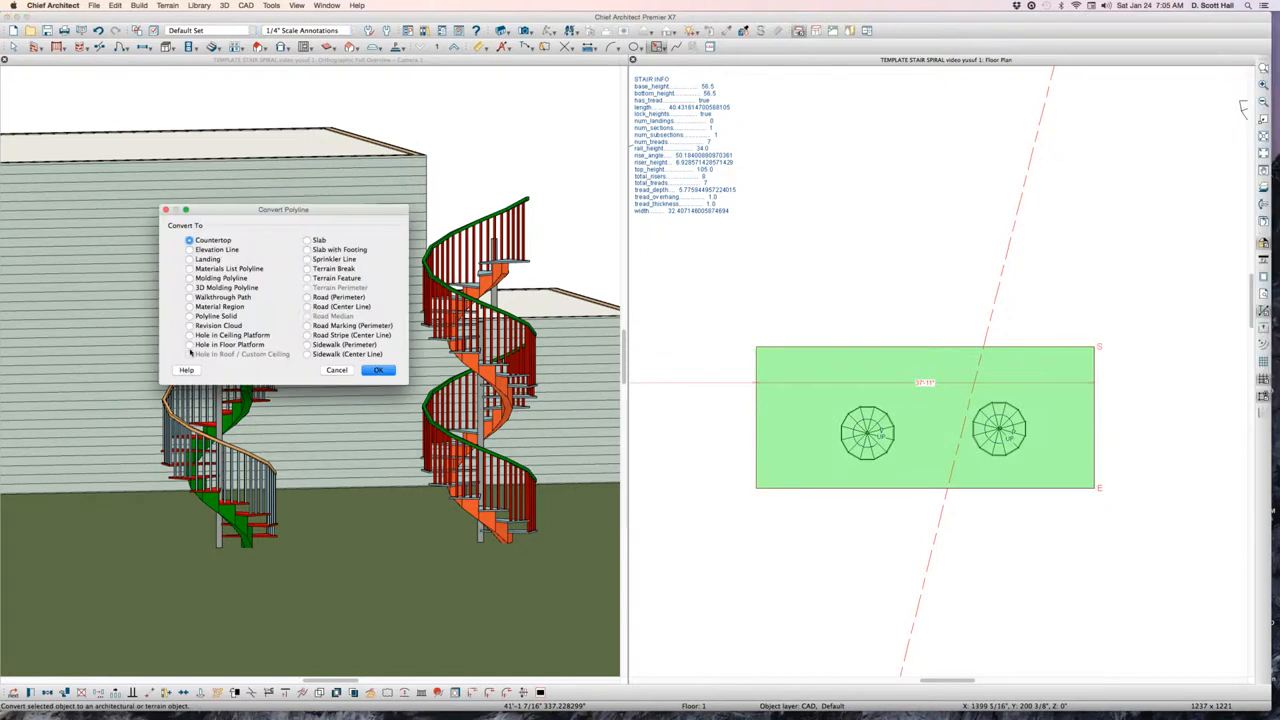
pyautogui.click(341, 346)
pyautogui.press('Return')
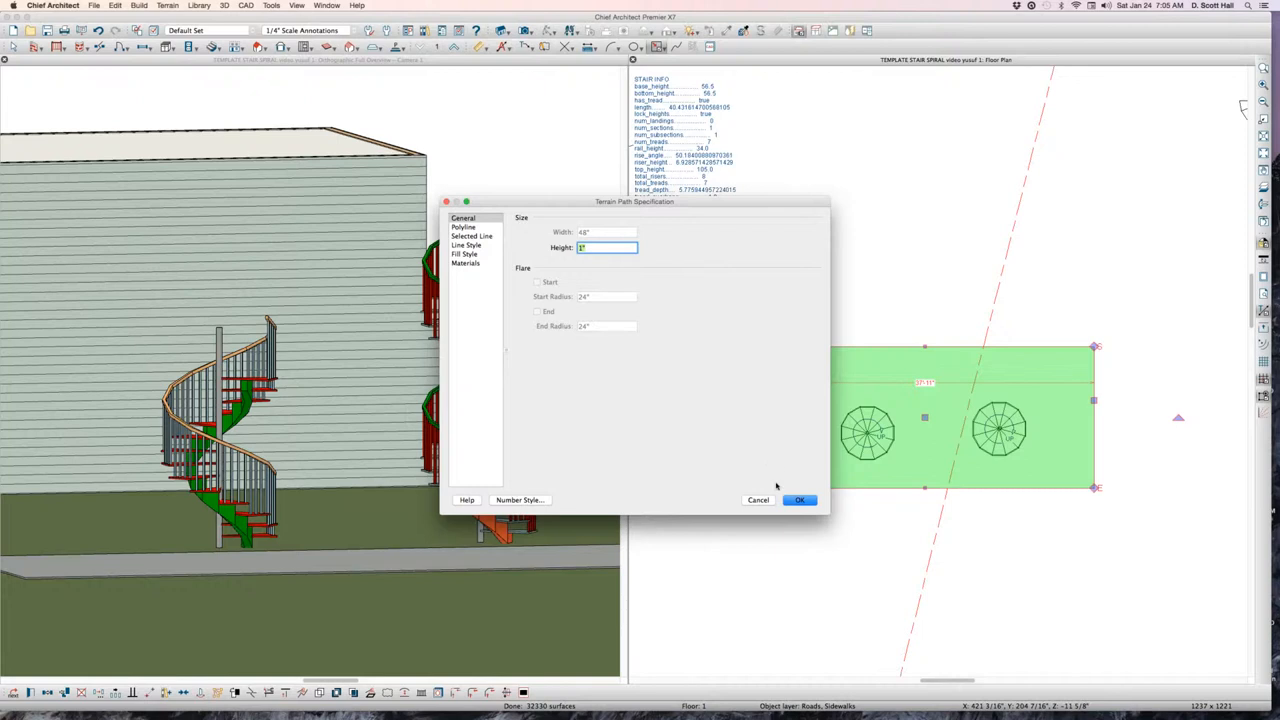
pyautogui.click(801, 500)
# Turn off the terrain's automatic building pad elevation and set it to 0"
pyautogui.scroll(-5, 268, 562)
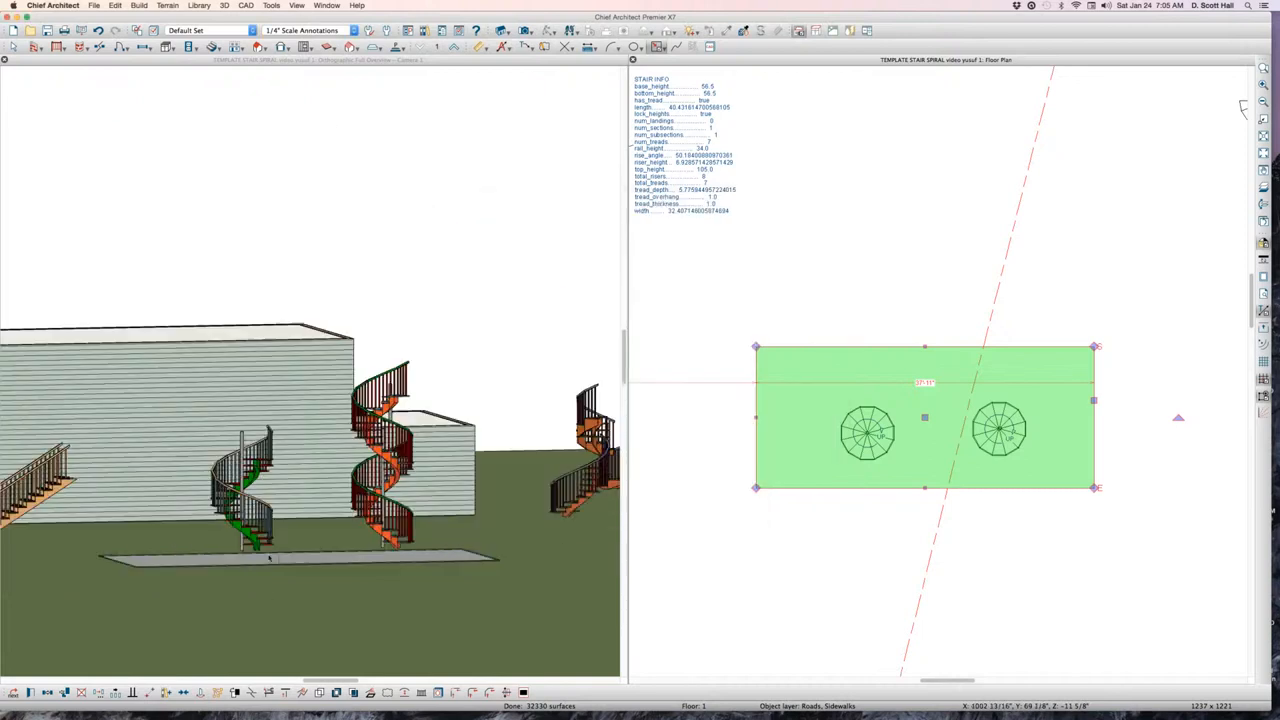
pyautogui.click(268, 560)
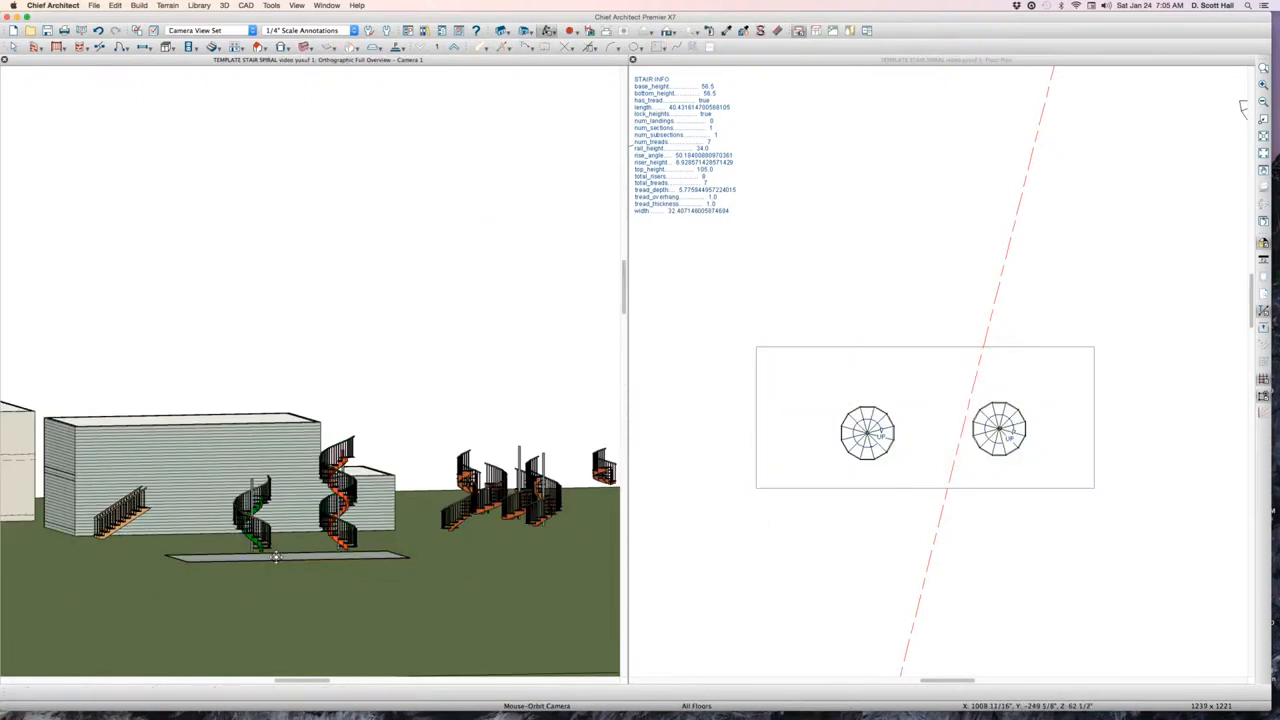
pyautogui.moveTo(268, 562); pyautogui.dragTo(351, 537, button='middle')
pyautogui.scroll(5, 346, 545)
pyautogui.click(390, 520)
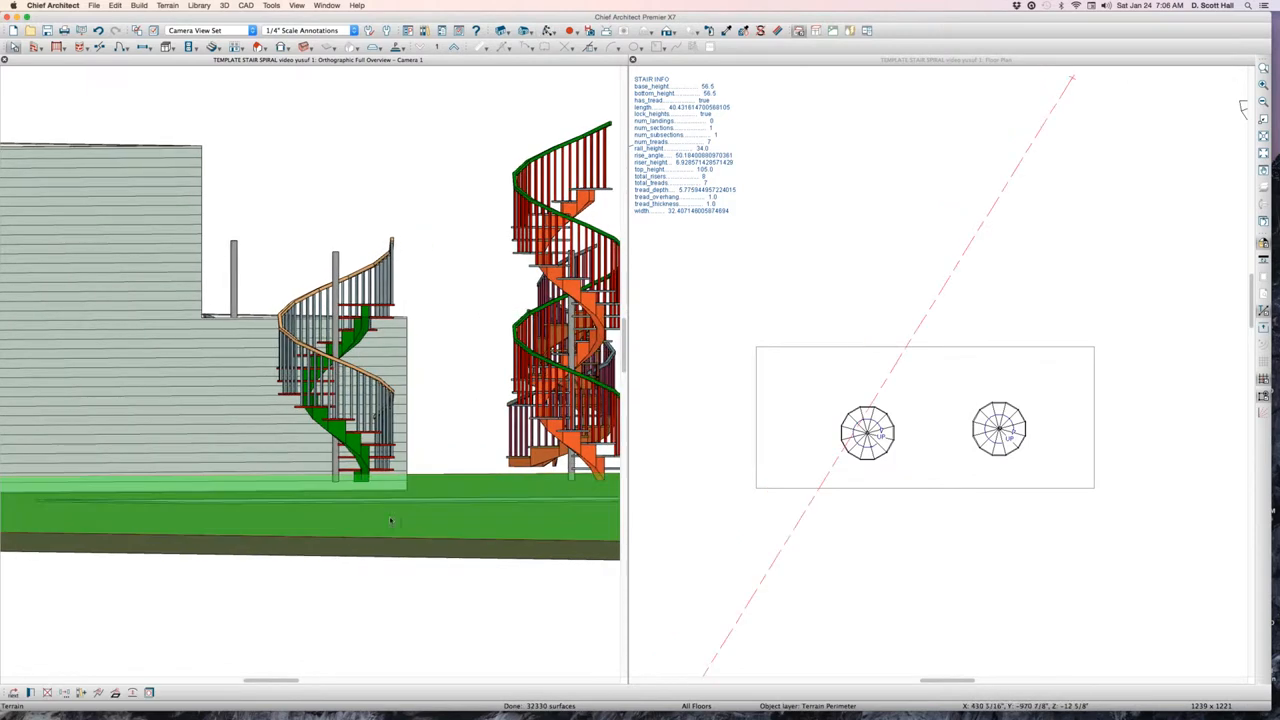
pyautogui.press('super+e')
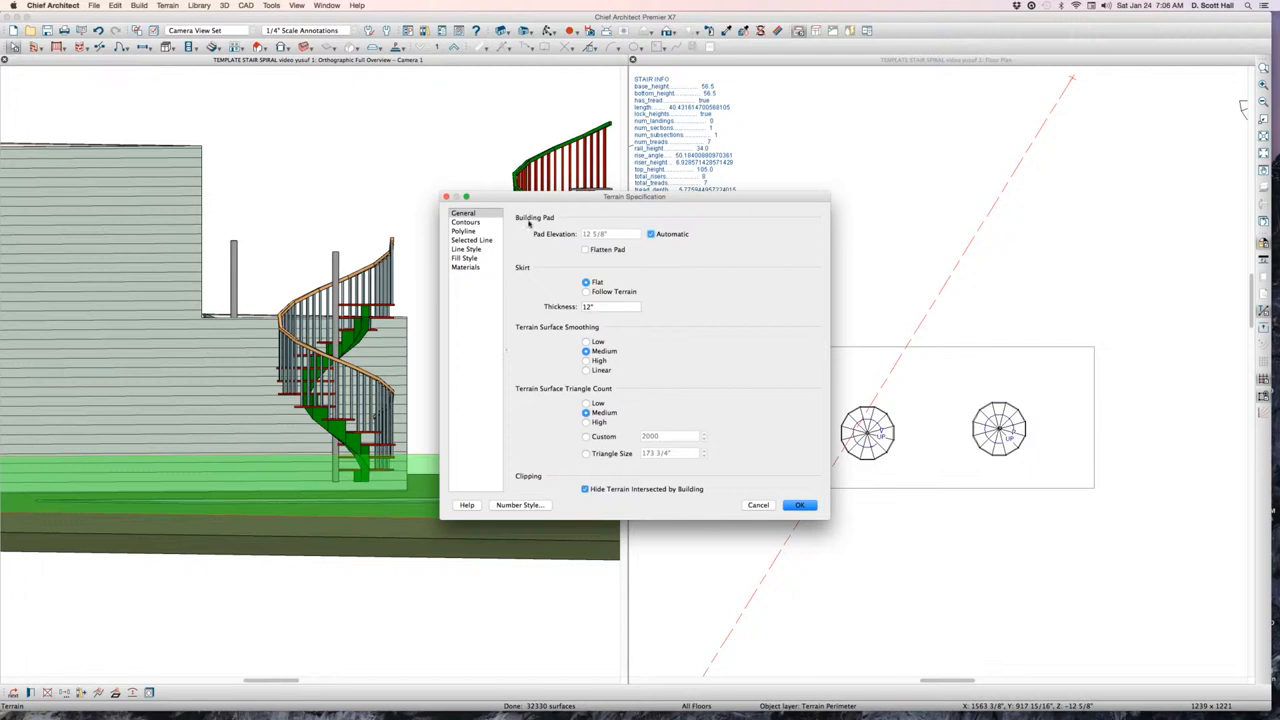
pyautogui.click(651, 234)
pyautogui.write('0')
pyautogui.press('Return')
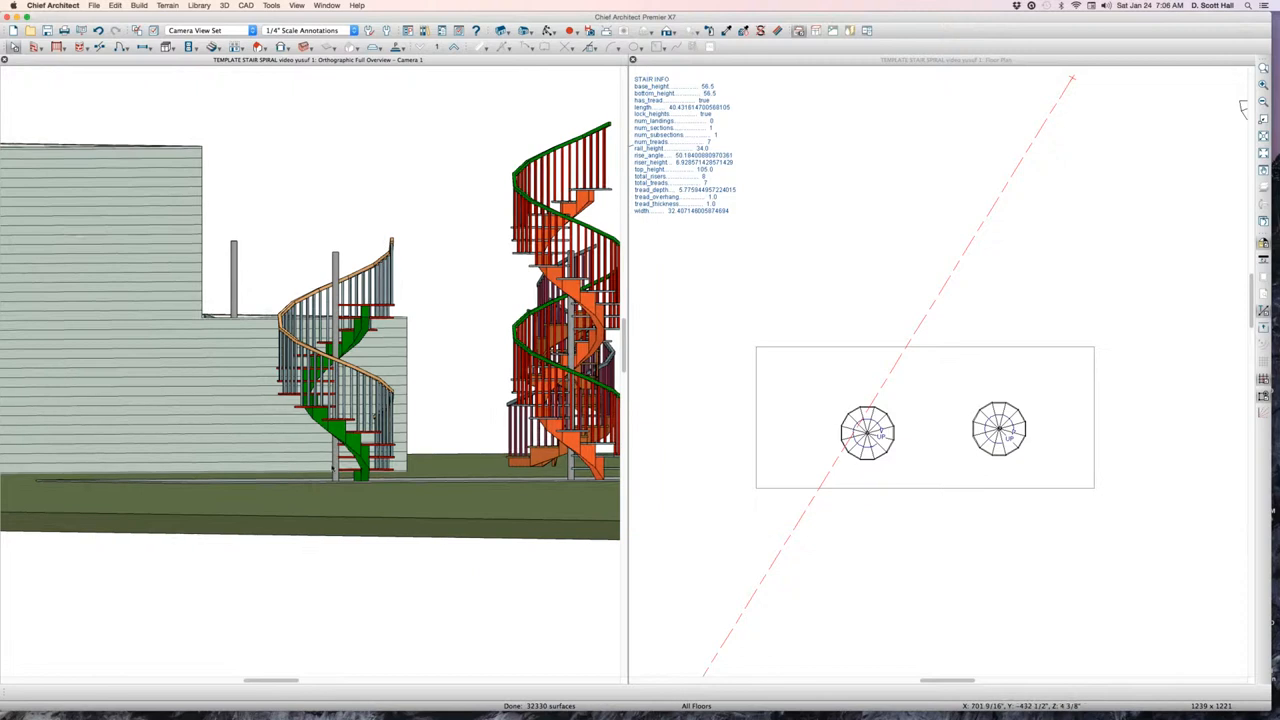
# Try a building pad elevation of -2" for the terrain
pyautogui.scroll(5, 300, 487)
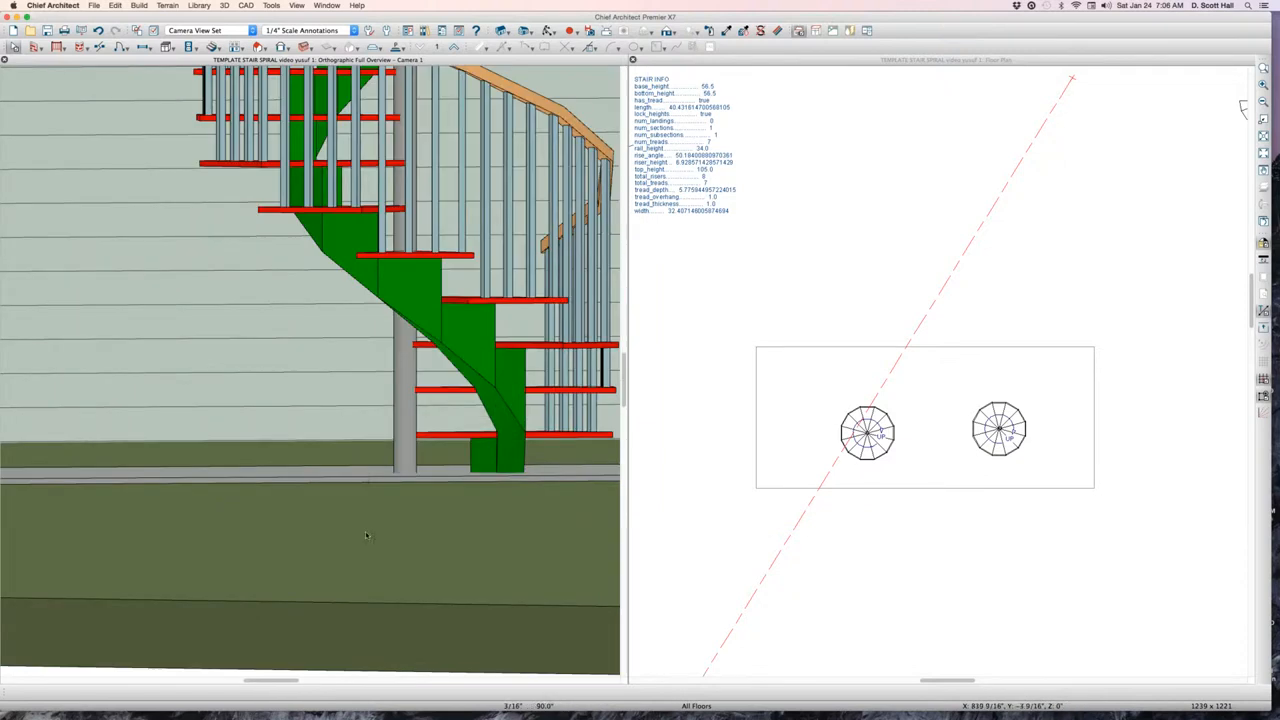
pyautogui.click(368, 535)
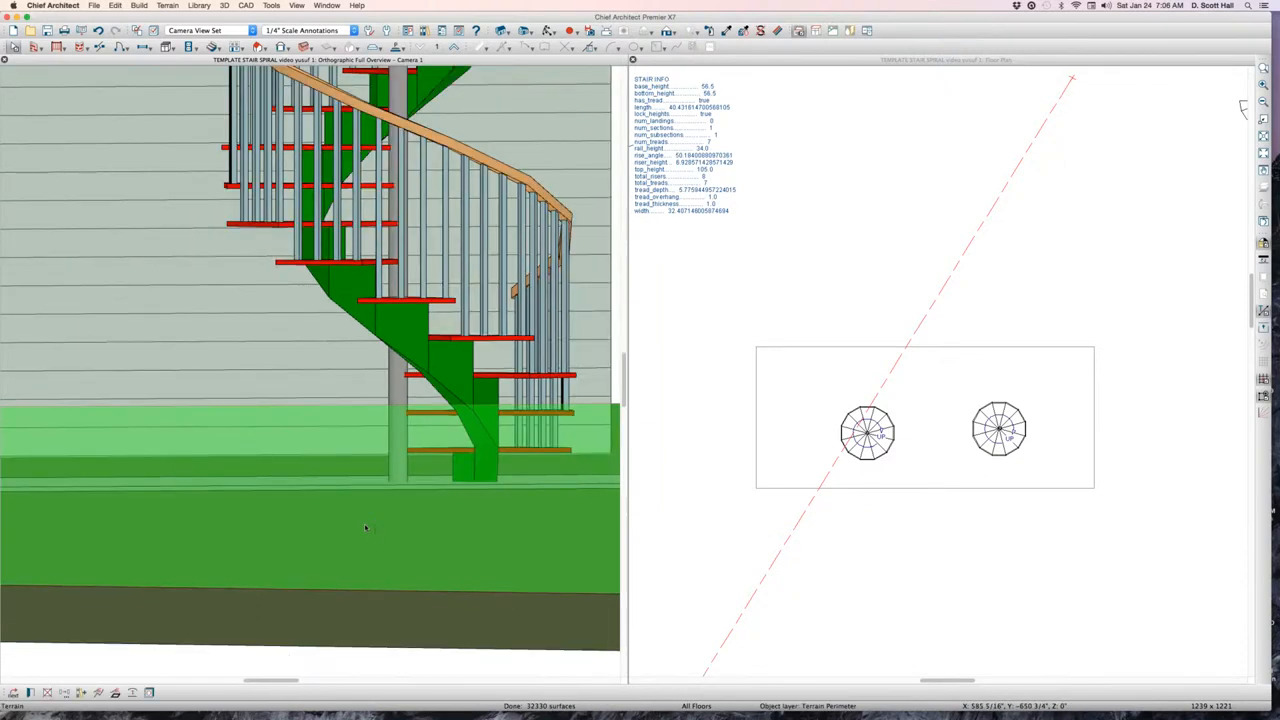
pyautogui.doubleClick(759, 400)
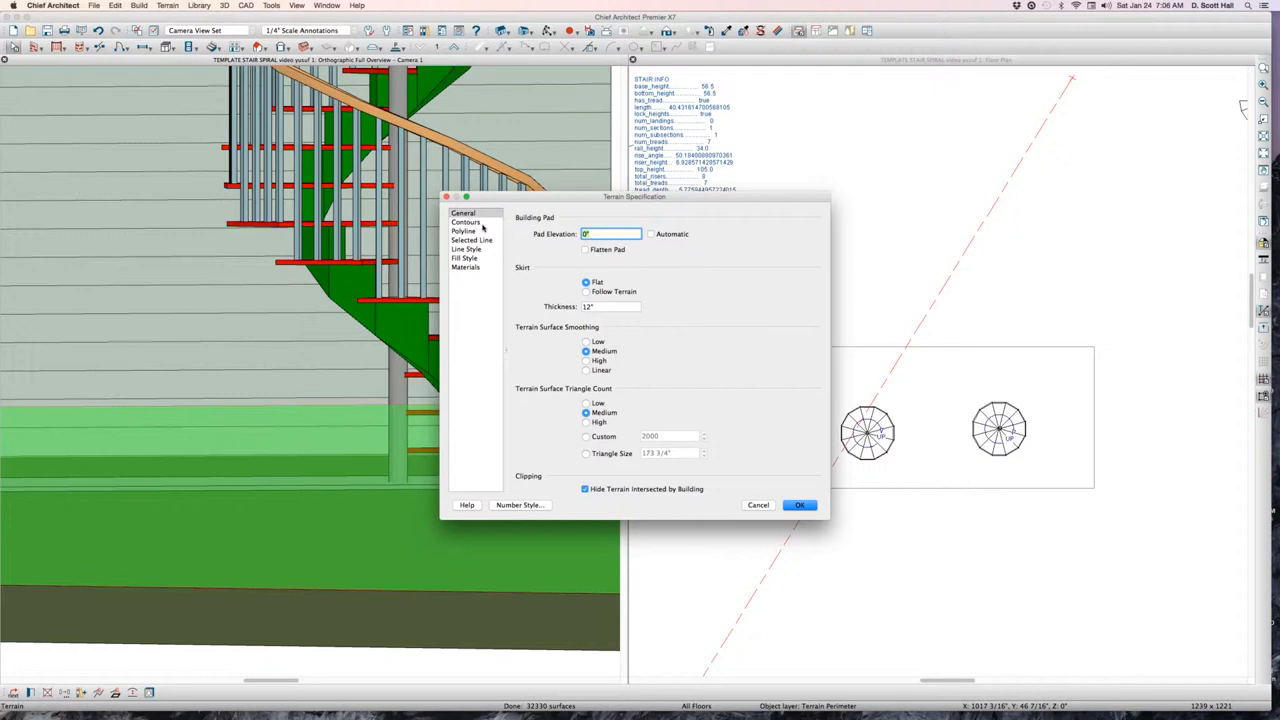
pyautogui.write('-2')
pyautogui.press('Return')
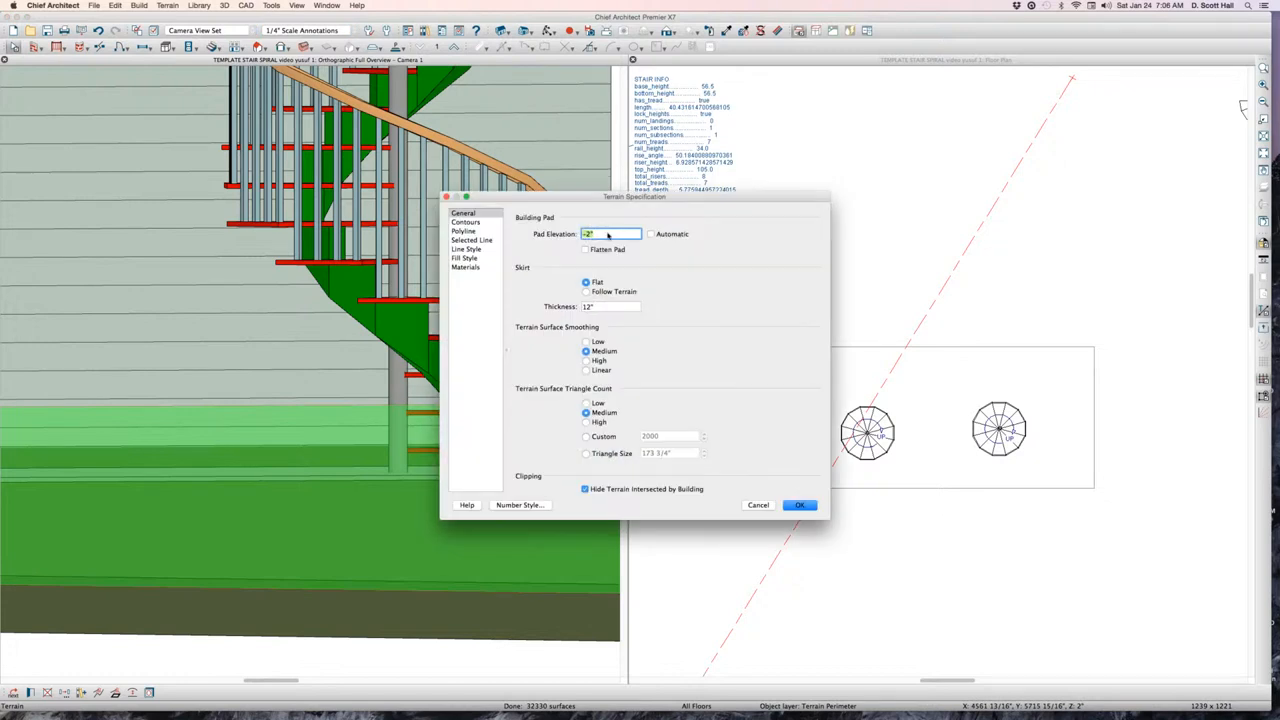
# Set the terrain's building pad elevation to 2" and check how the red-tread staircase's base meets the sidewalk
pyautogui.write('2')
pyautogui.press('Return')
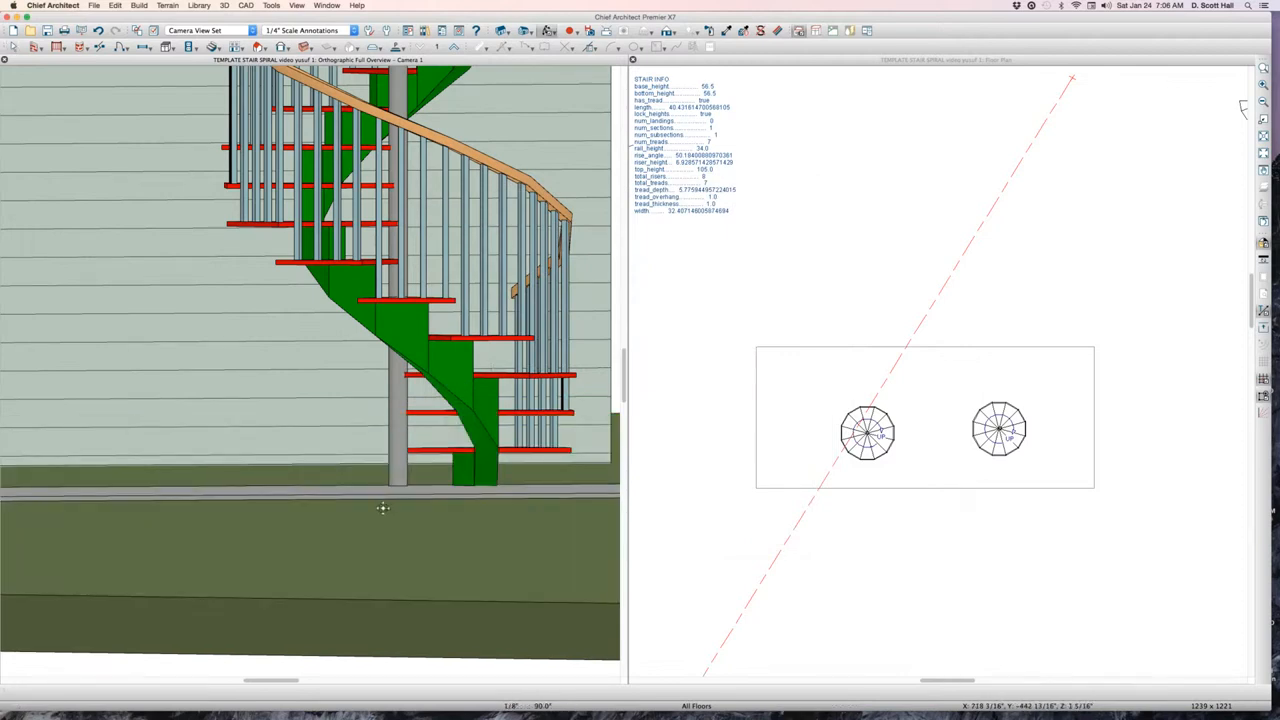
pyautogui.scroll(2, 400, 495)
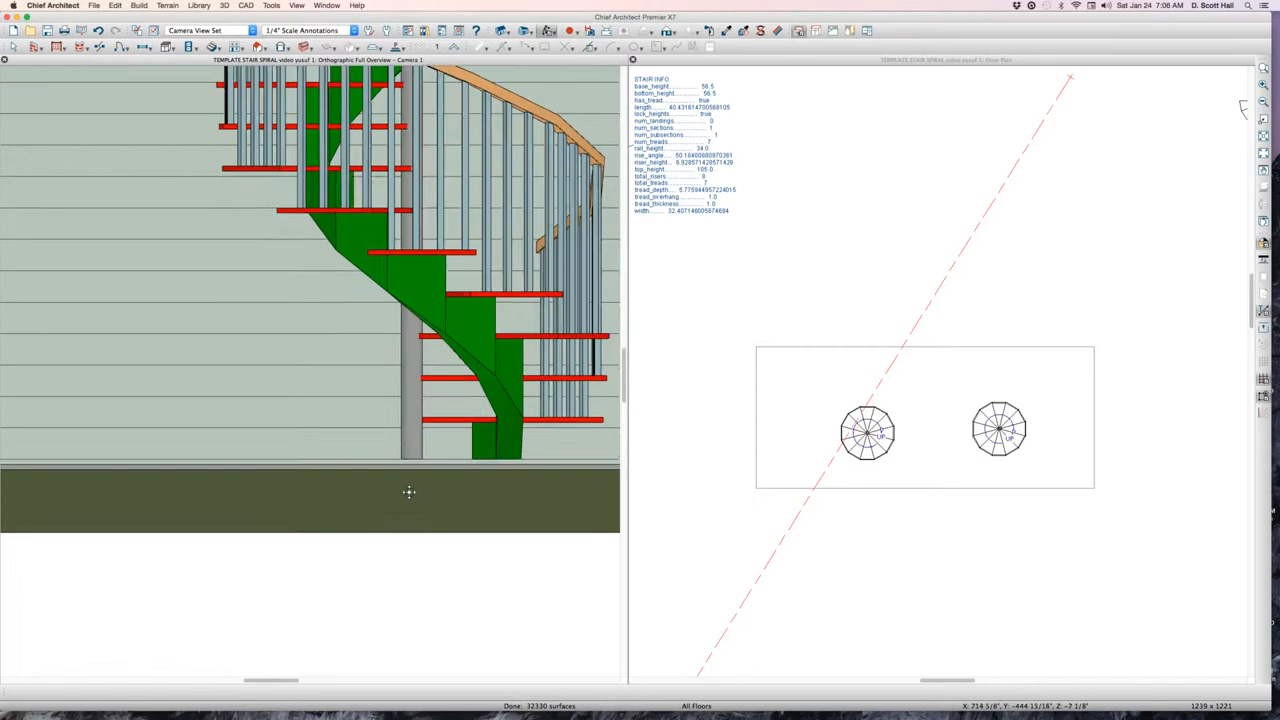
pyautogui.scroll(2, 416, 476)
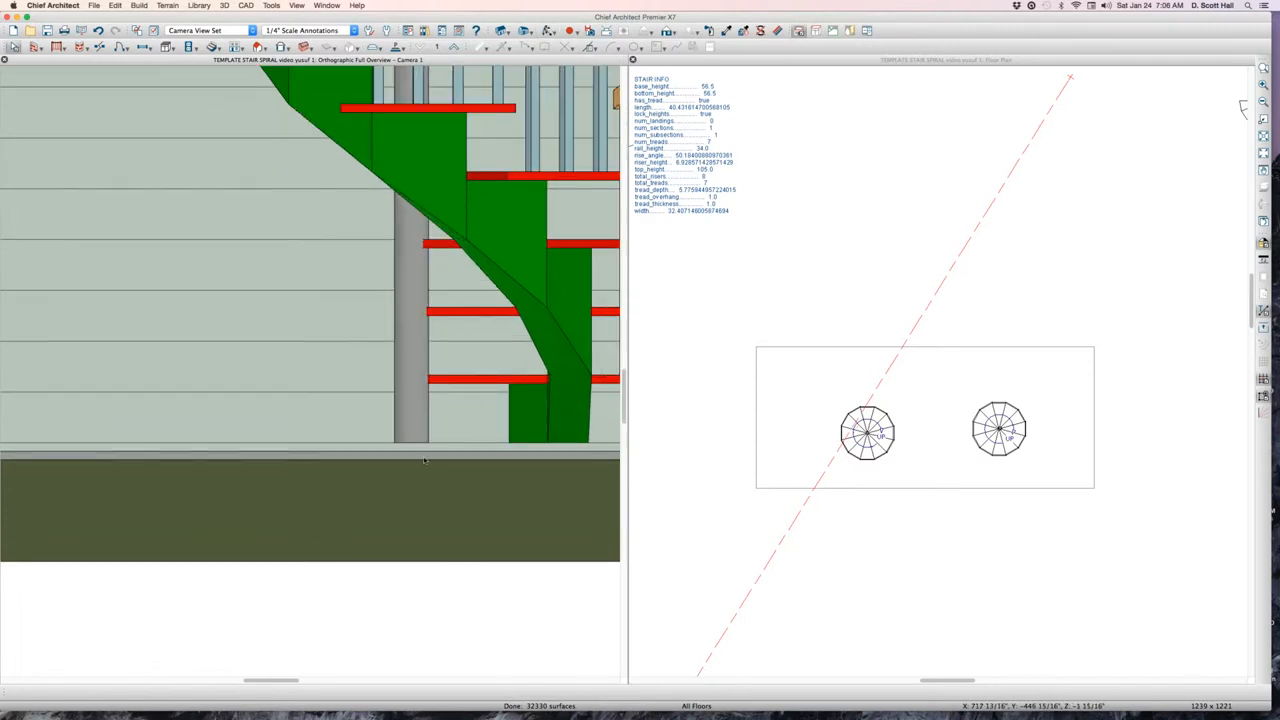
pyautogui.scroll(2, 424, 460)
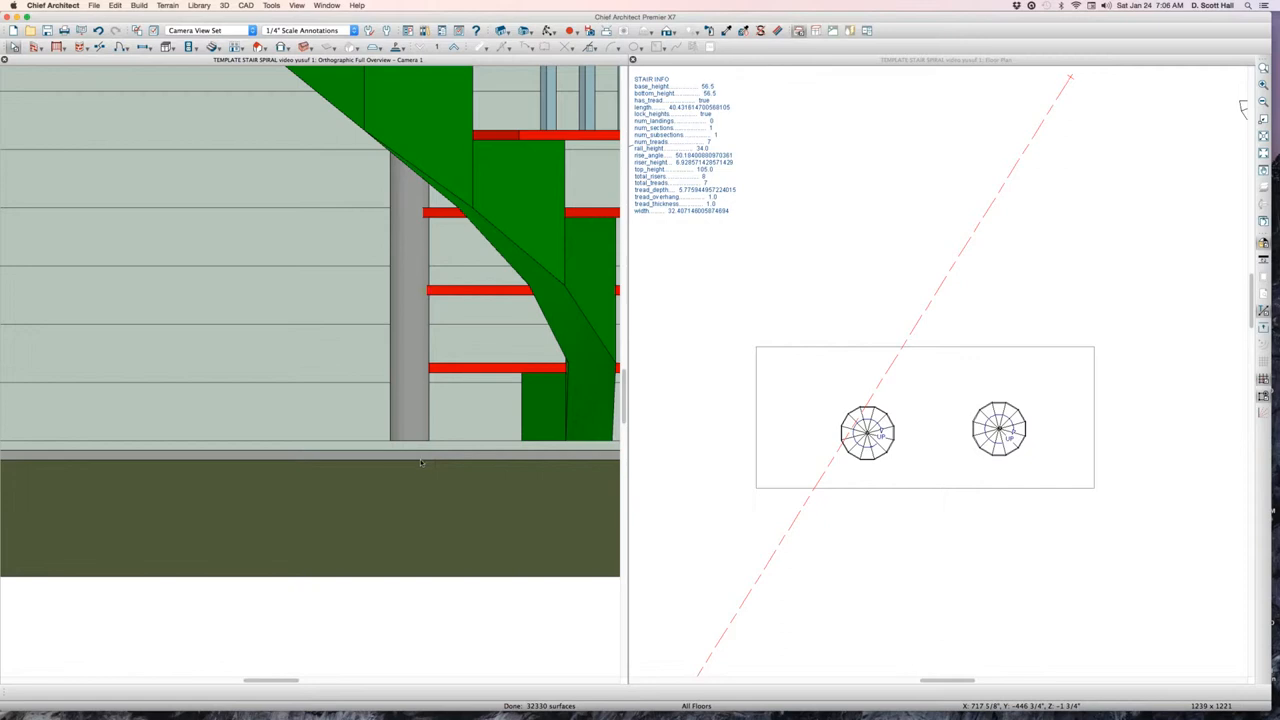
# Set the height of the rectangular sidewalk around the two staircases to 2"
pyautogui.click(751, 437)
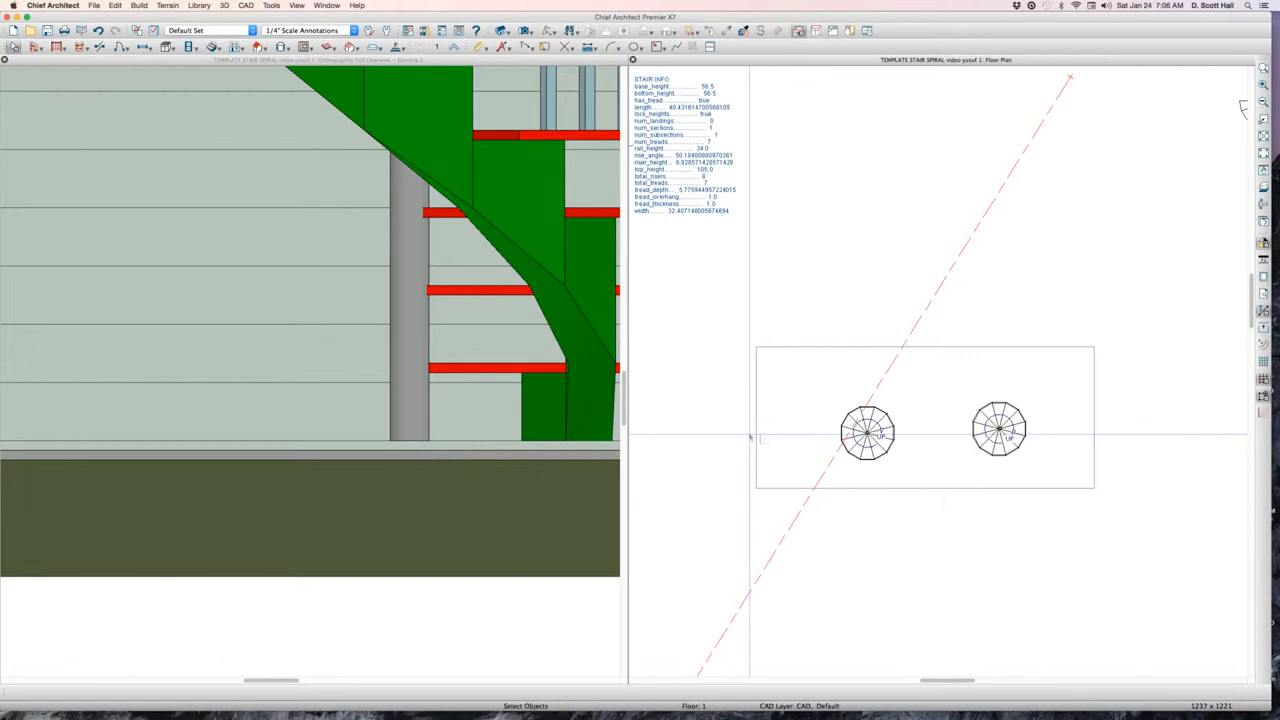
pyautogui.click(806, 350)
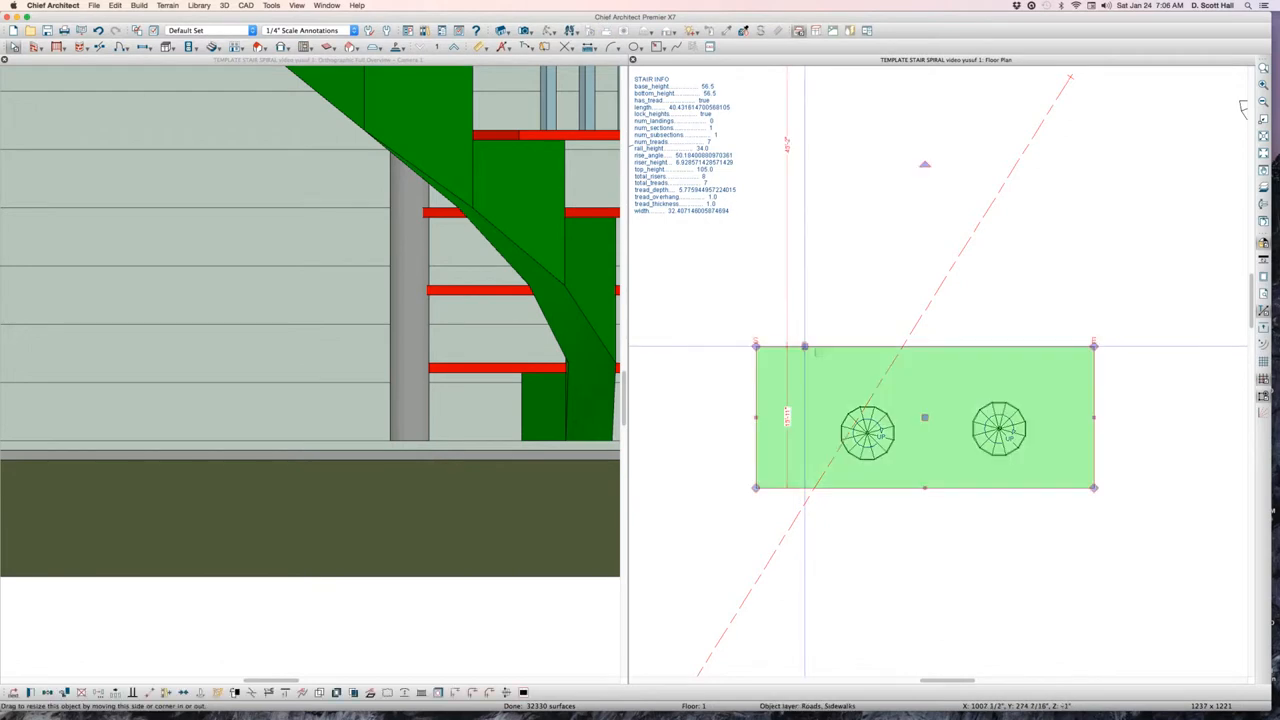
pyautogui.doubleClick(810, 344)
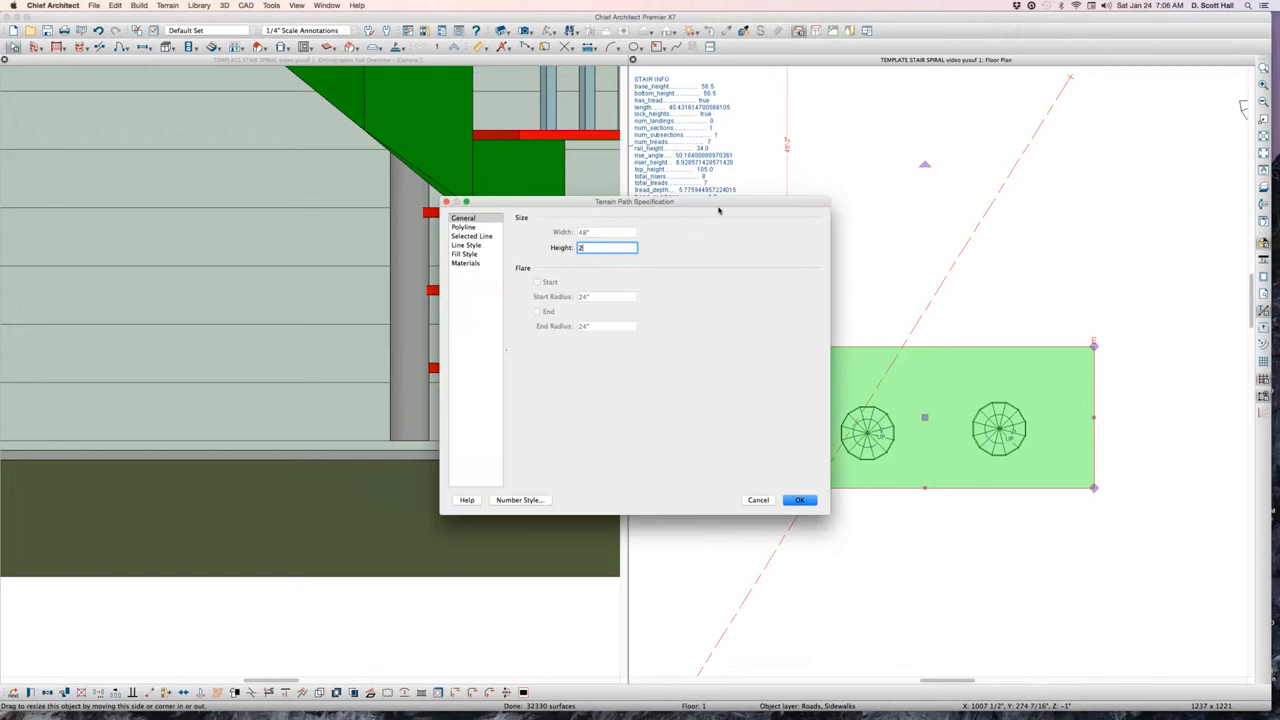
pyautogui.press('Return')
pyautogui.scroll(-4, 386, 404)
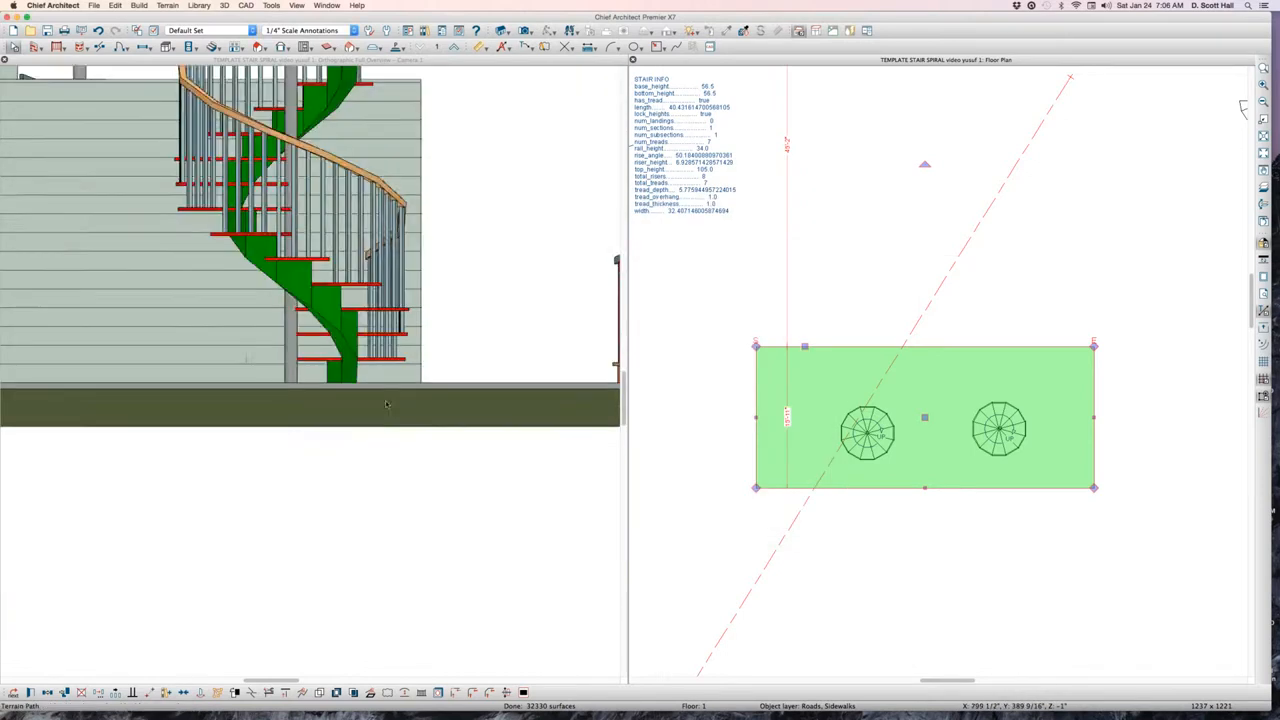
pyautogui.scroll(-3, 386, 404)
pyautogui.scroll(-1, 467, 355)
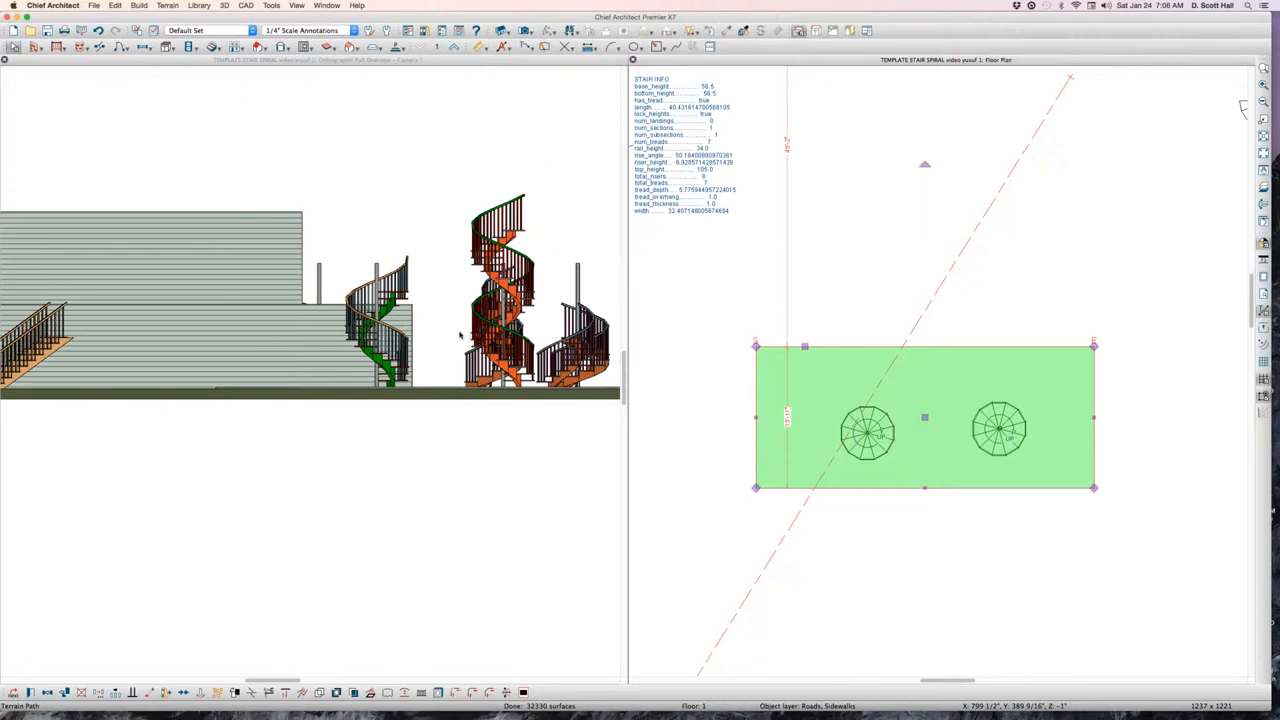
# Examine the two spiral staircases on the sidewalk and the surrounding terrain, from the side and from above
pyautogui.press('Escape')
pyautogui.click(461, 333)
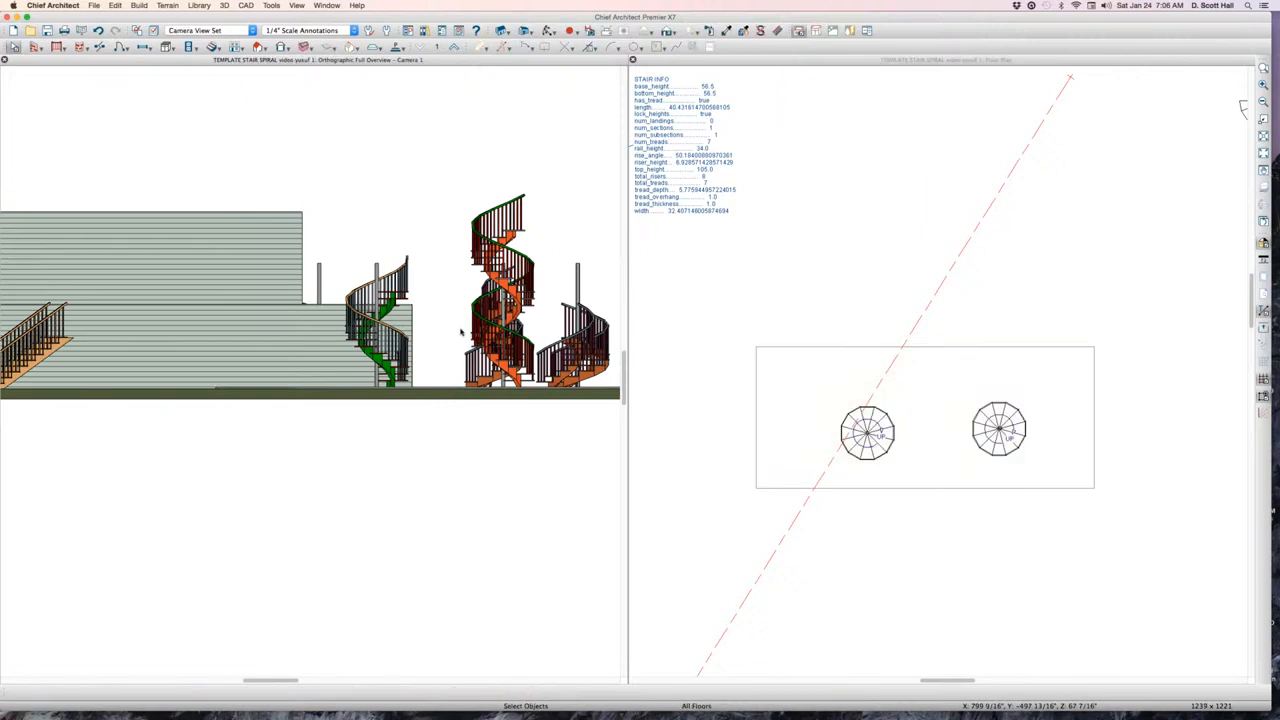
pyautogui.scroll(-1, 461, 320)
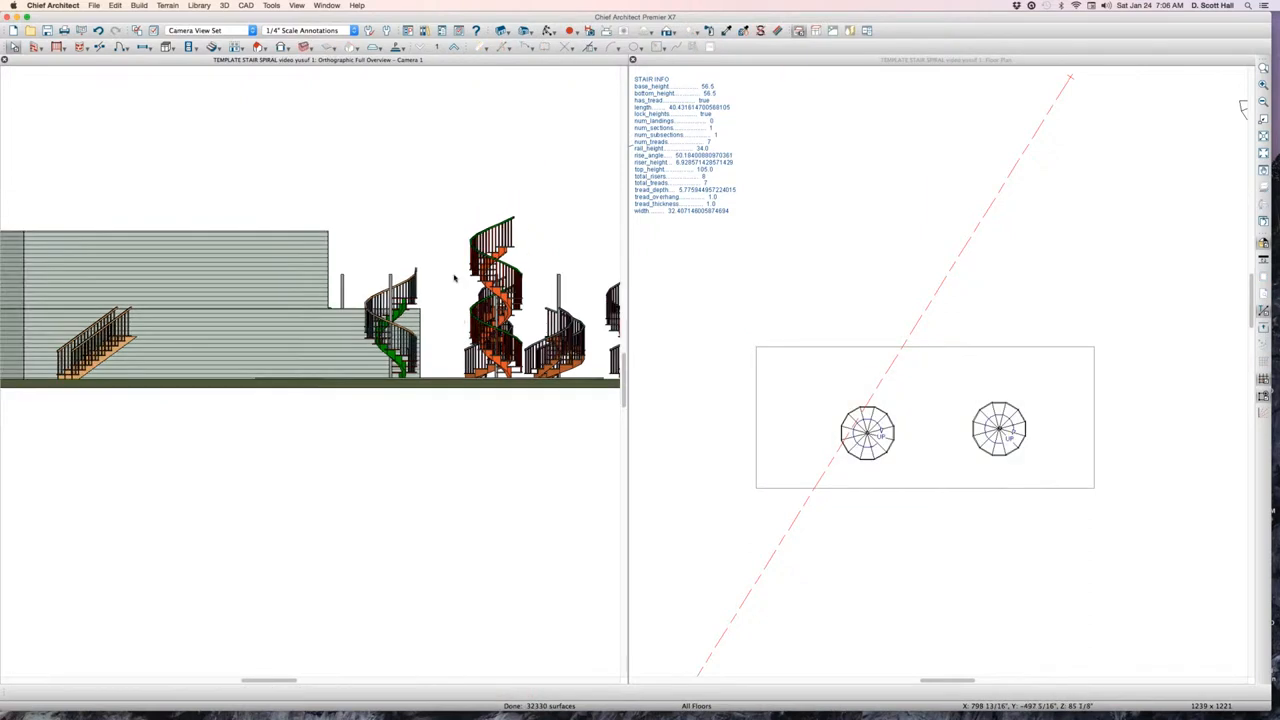
pyautogui.click(425, 332)
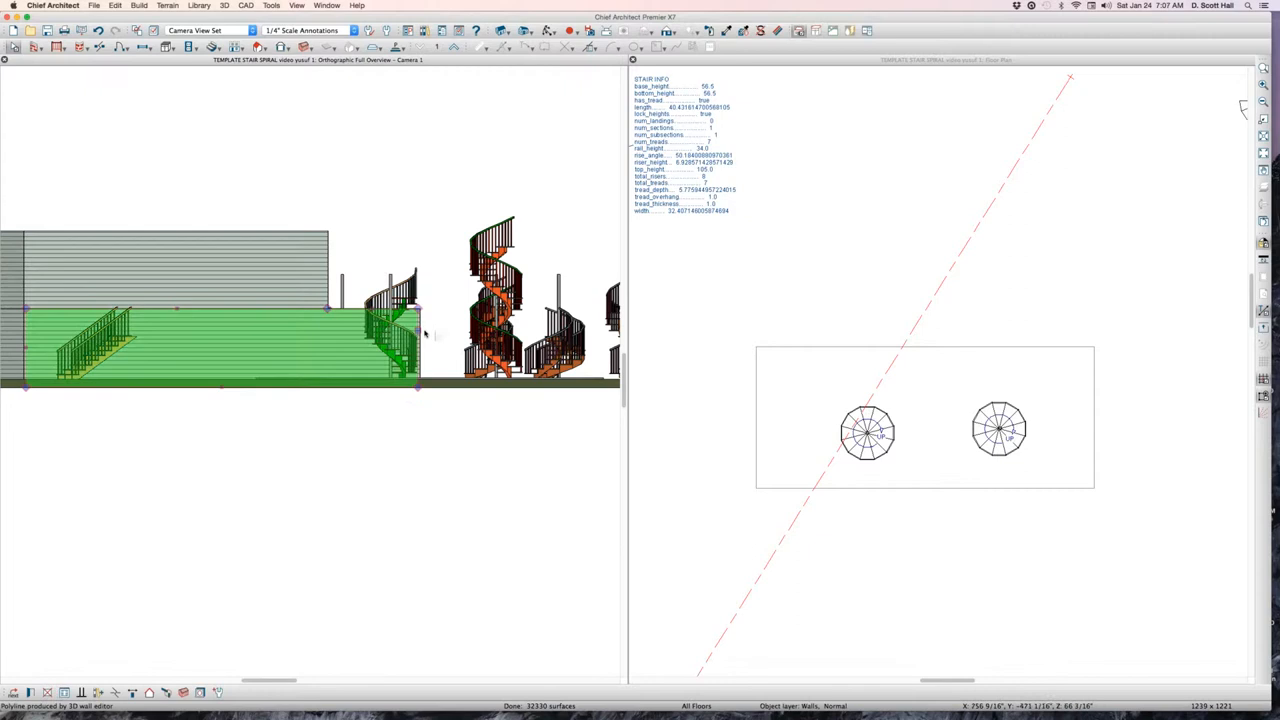
pyautogui.press('Escape')
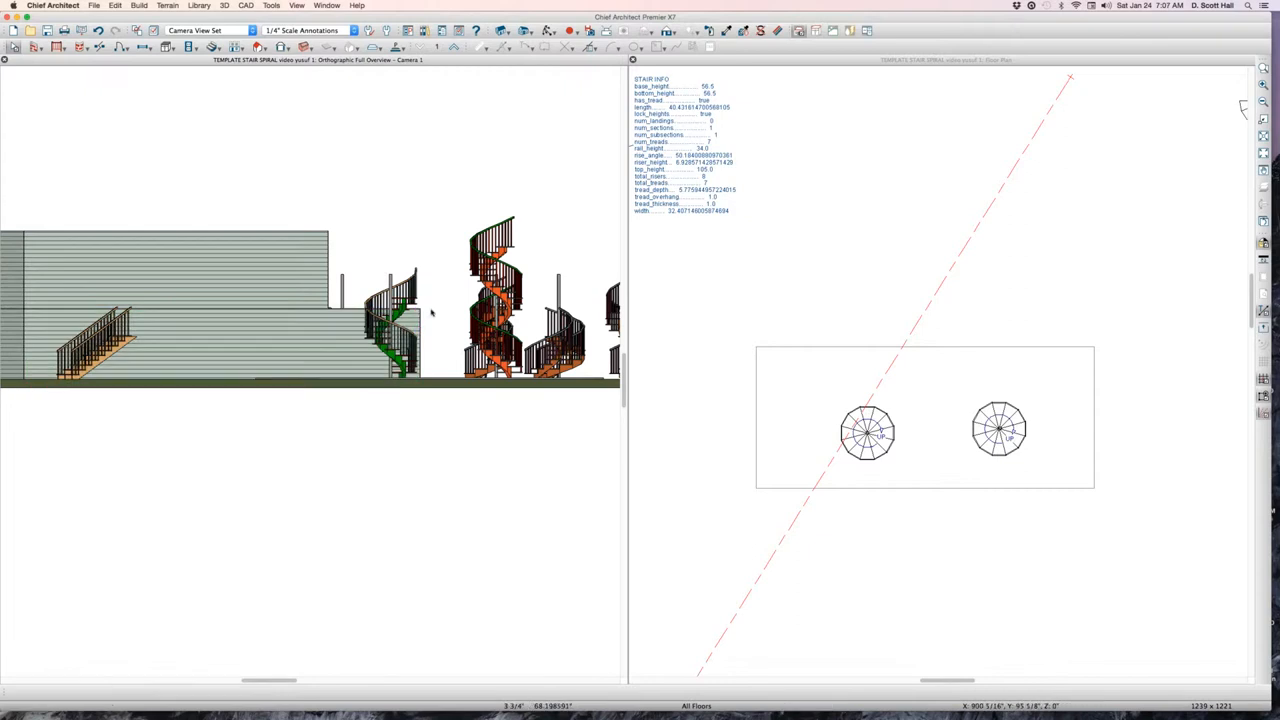
pyautogui.moveTo(434, 306); pyautogui.dragTo(429, 348)
pyautogui.scroll(-3, 429, 348)
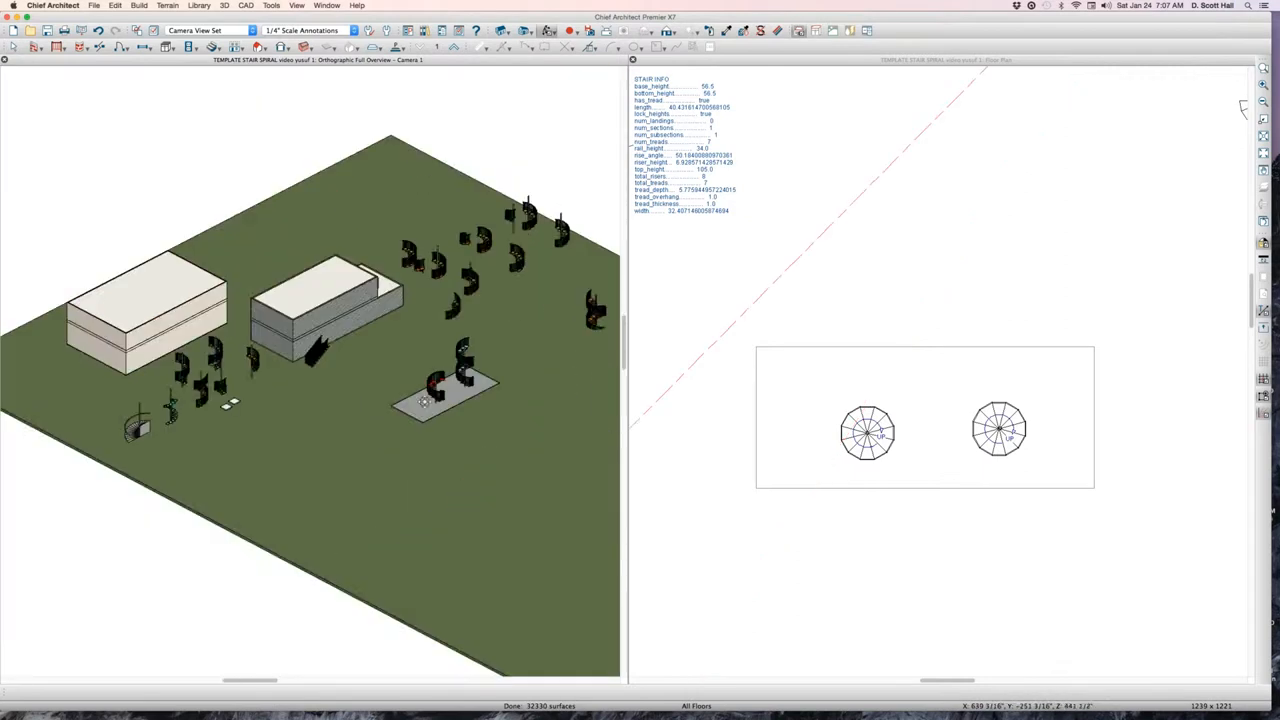
pyautogui.moveTo(424, 404); pyautogui.dragTo(426, 440)
pyautogui.moveTo(437, 363); pyautogui.dragTo(442, 377)
# Examine the stringer pieces between the blue treads of the taller spiral staircase up close
pyautogui.scroll(6, 442, 377)
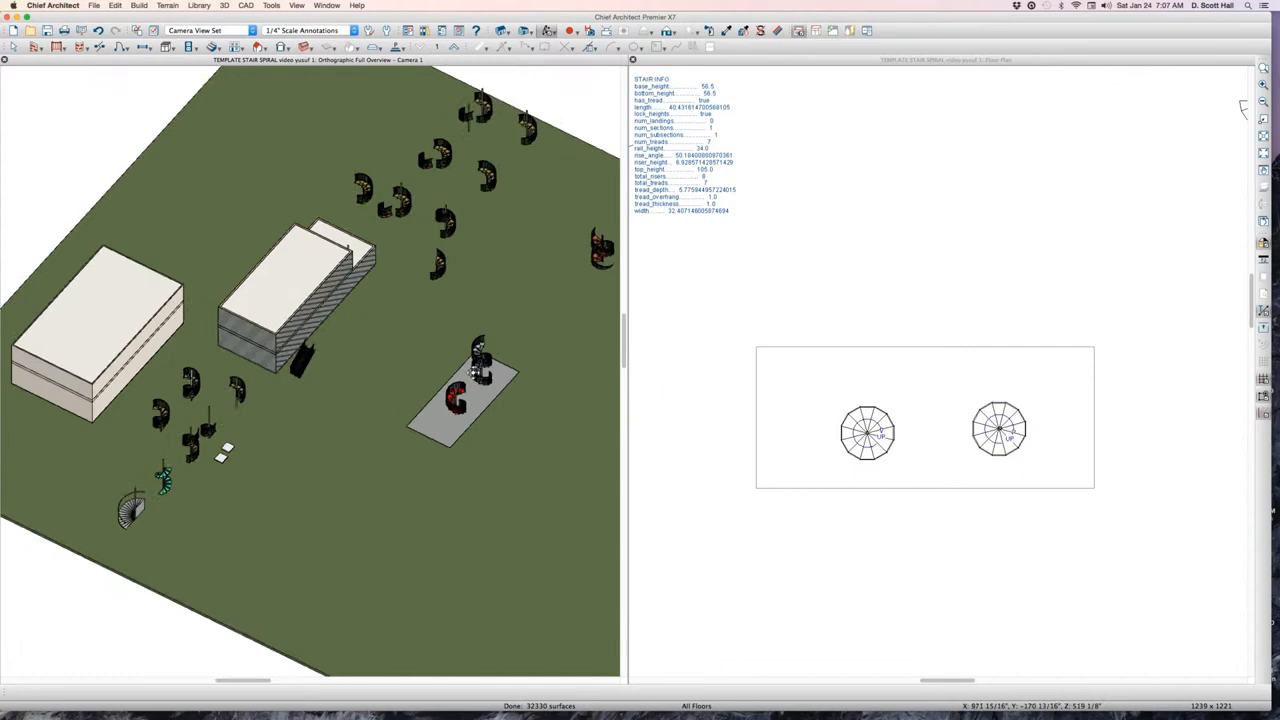
pyautogui.scroll(5, 468, 353)
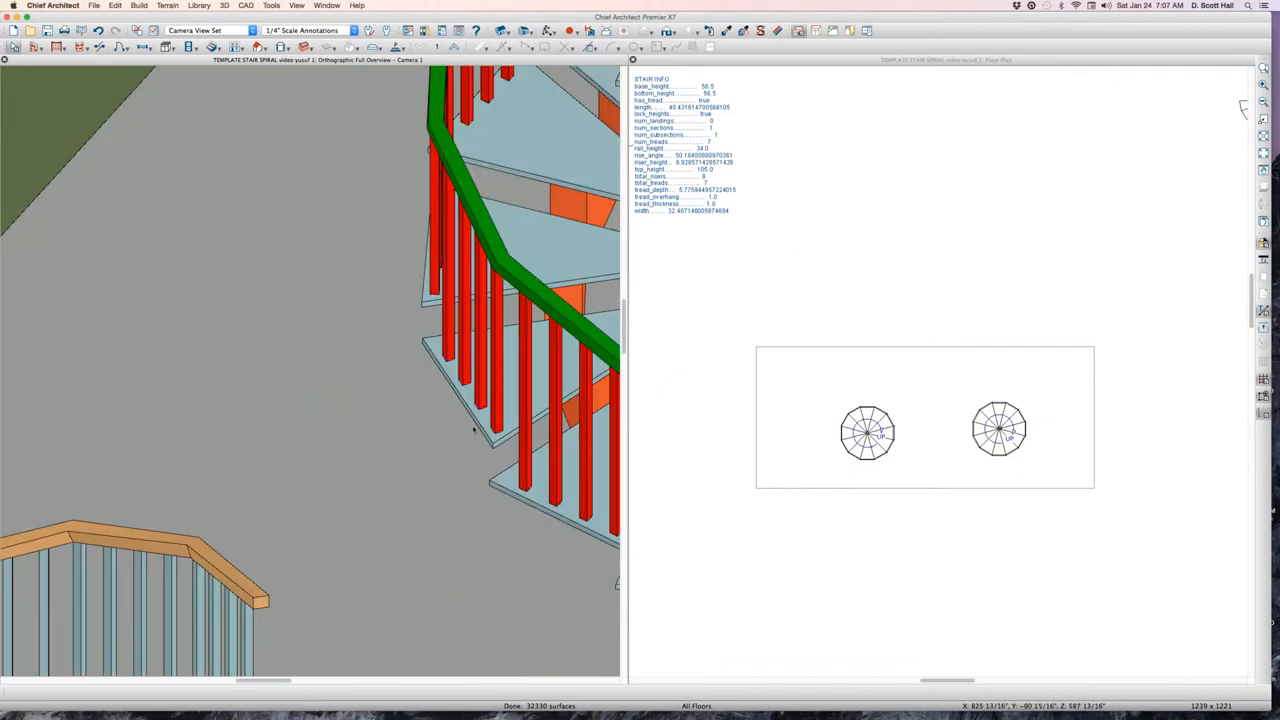
pyautogui.scroll(-3, 397, 290)
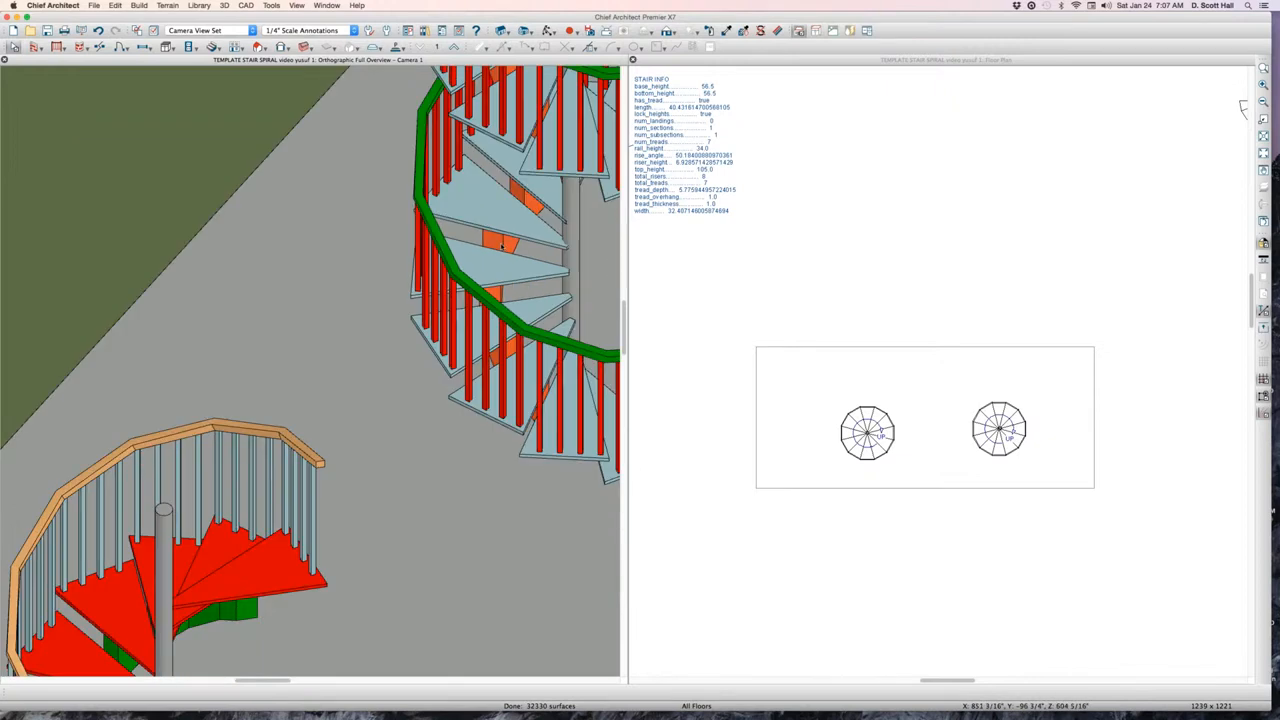
pyautogui.click(502, 246)
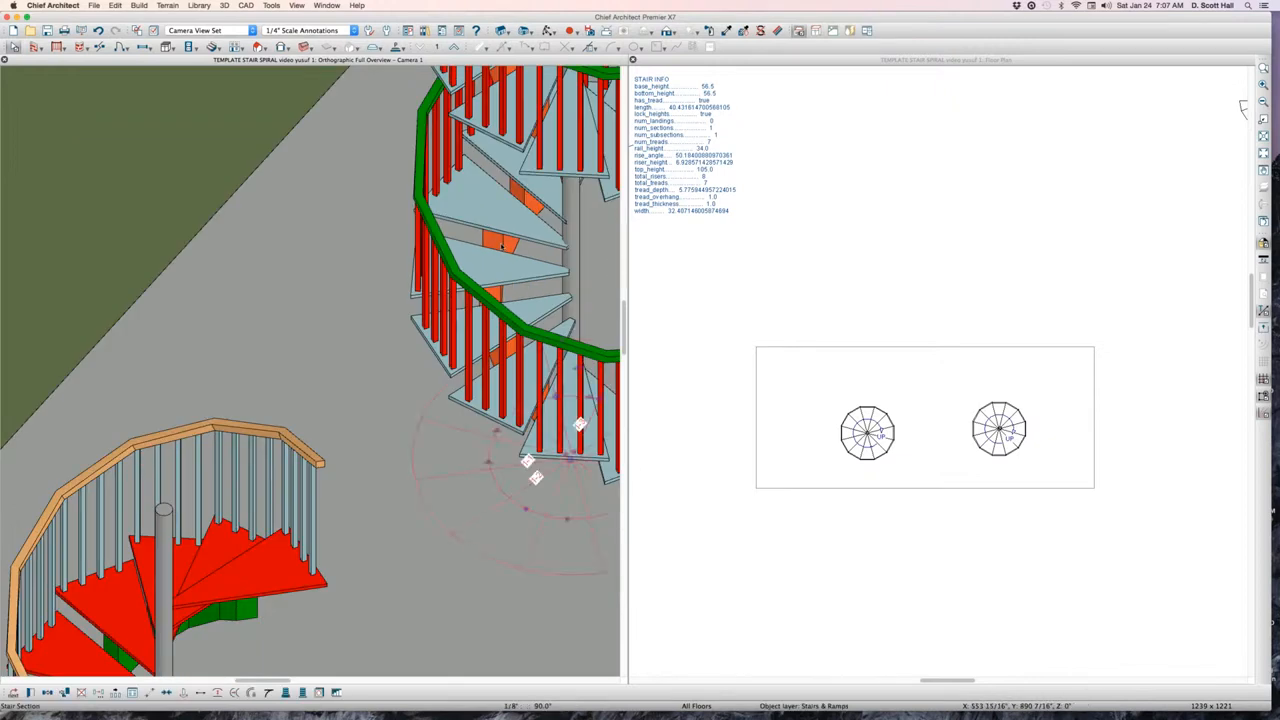
pyautogui.scroll(-2, 490, 244)
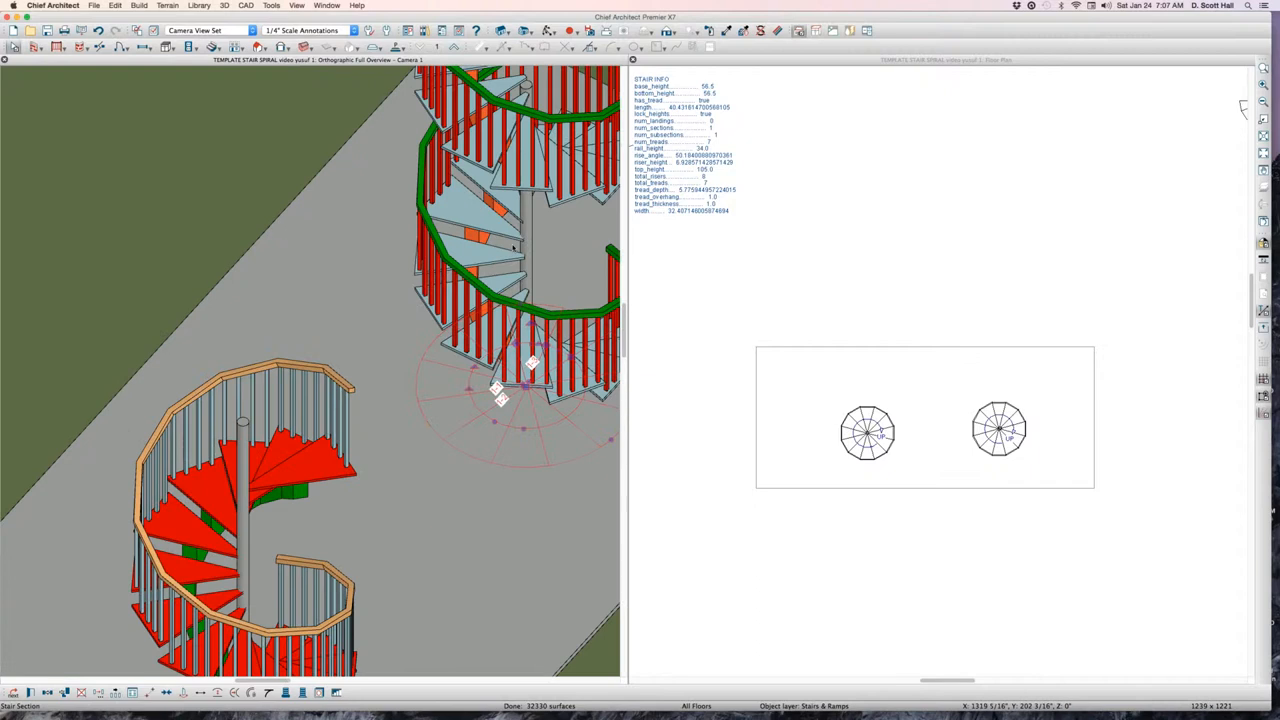
pyautogui.press('Escape')
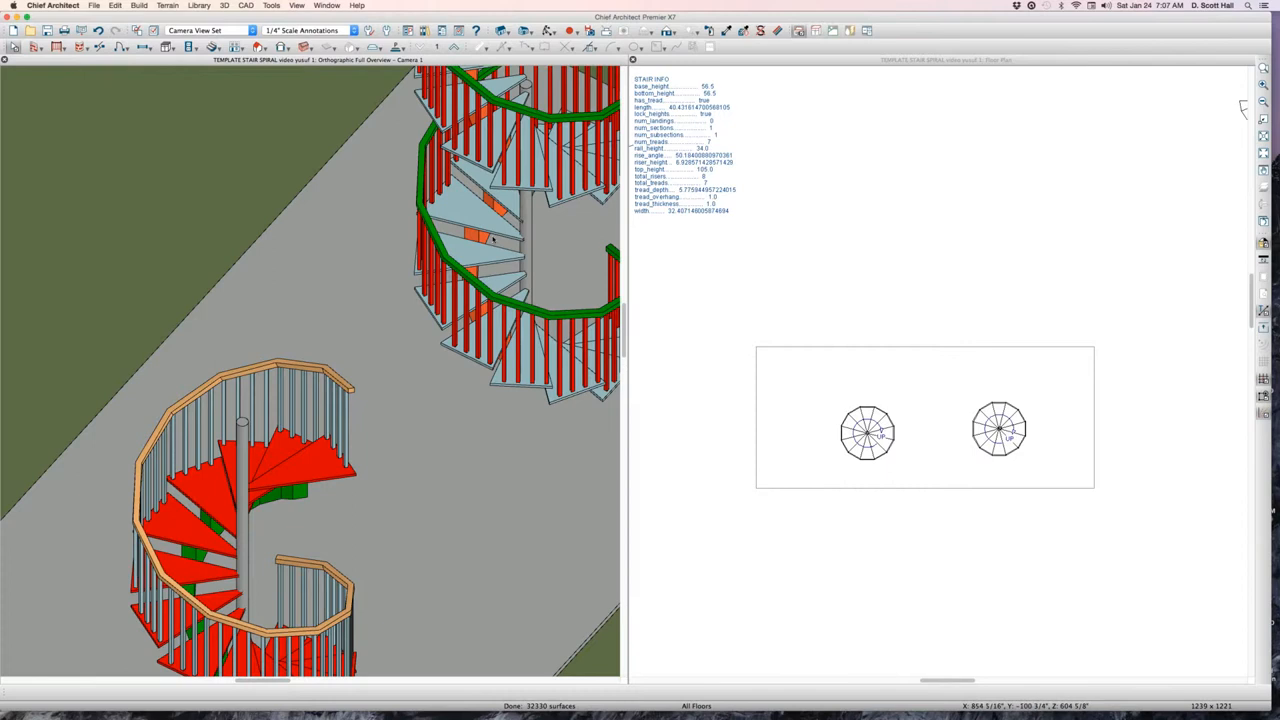
# Look up the hotkey for Delete Surface by searching the hotkey list for "surface", and close the list without changes
pyautogui.doubleClick(487, 214)
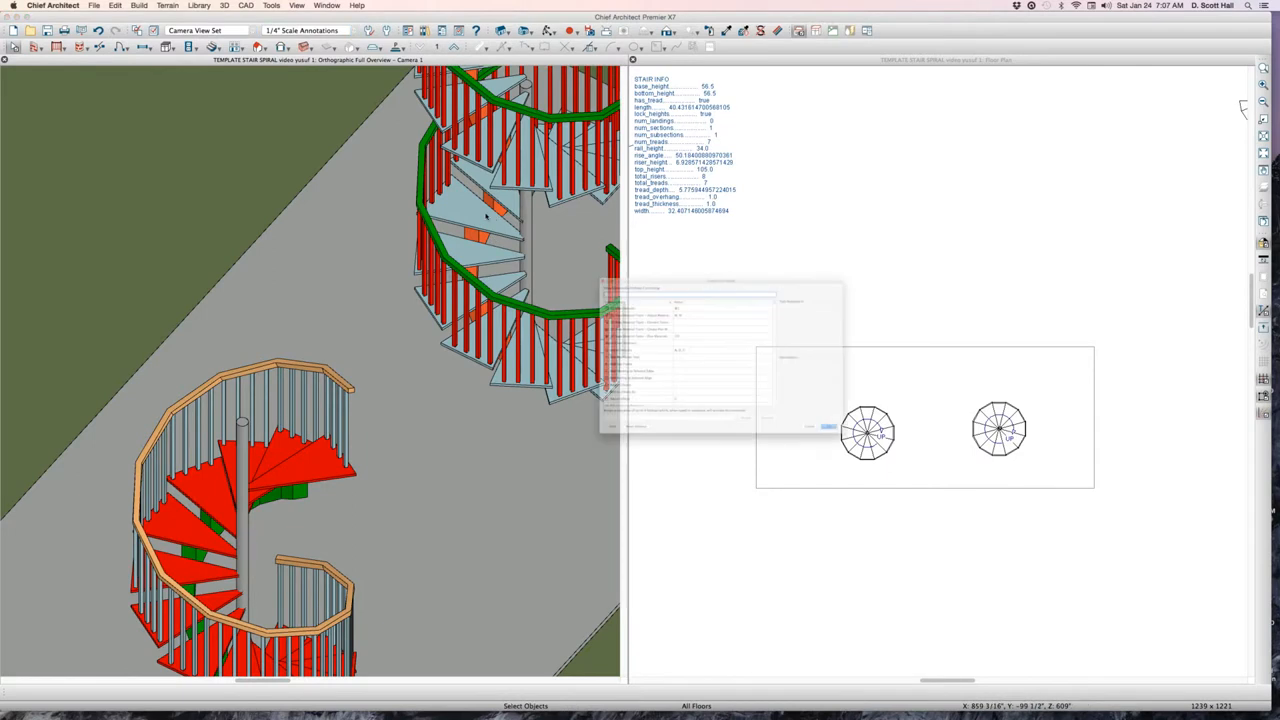
pyautogui.write('s')
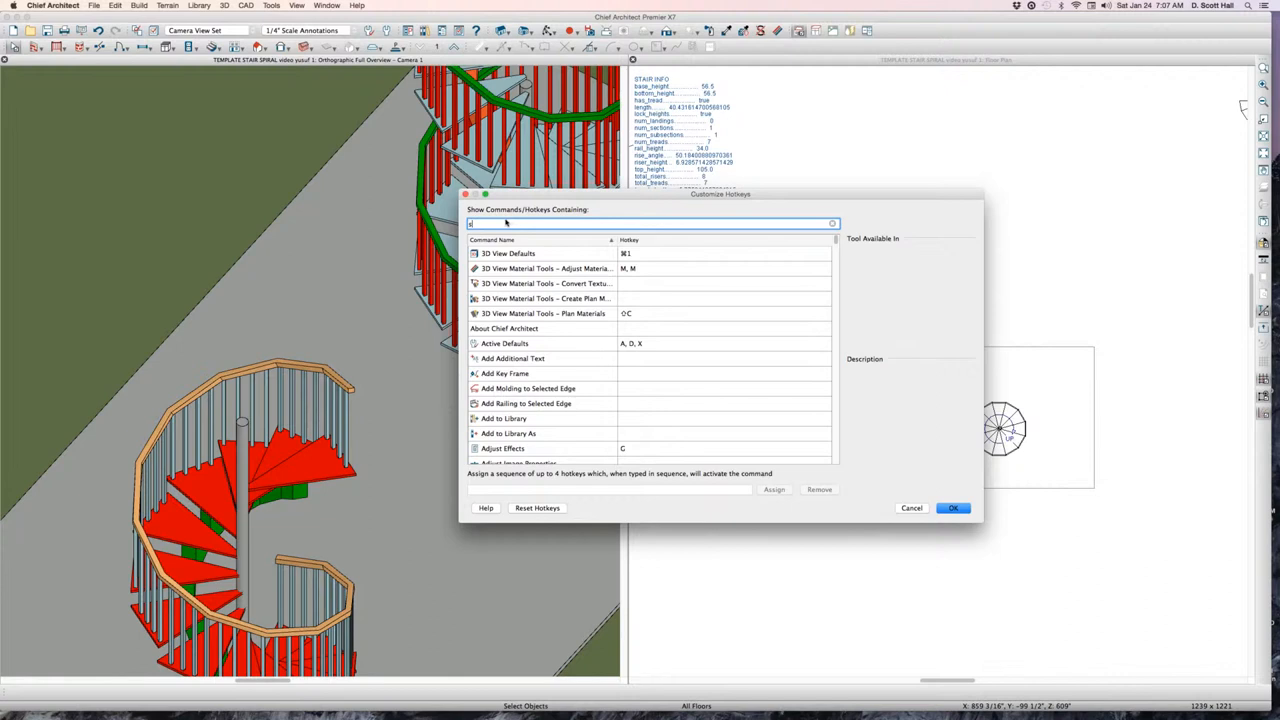
pyautogui.write('urface')
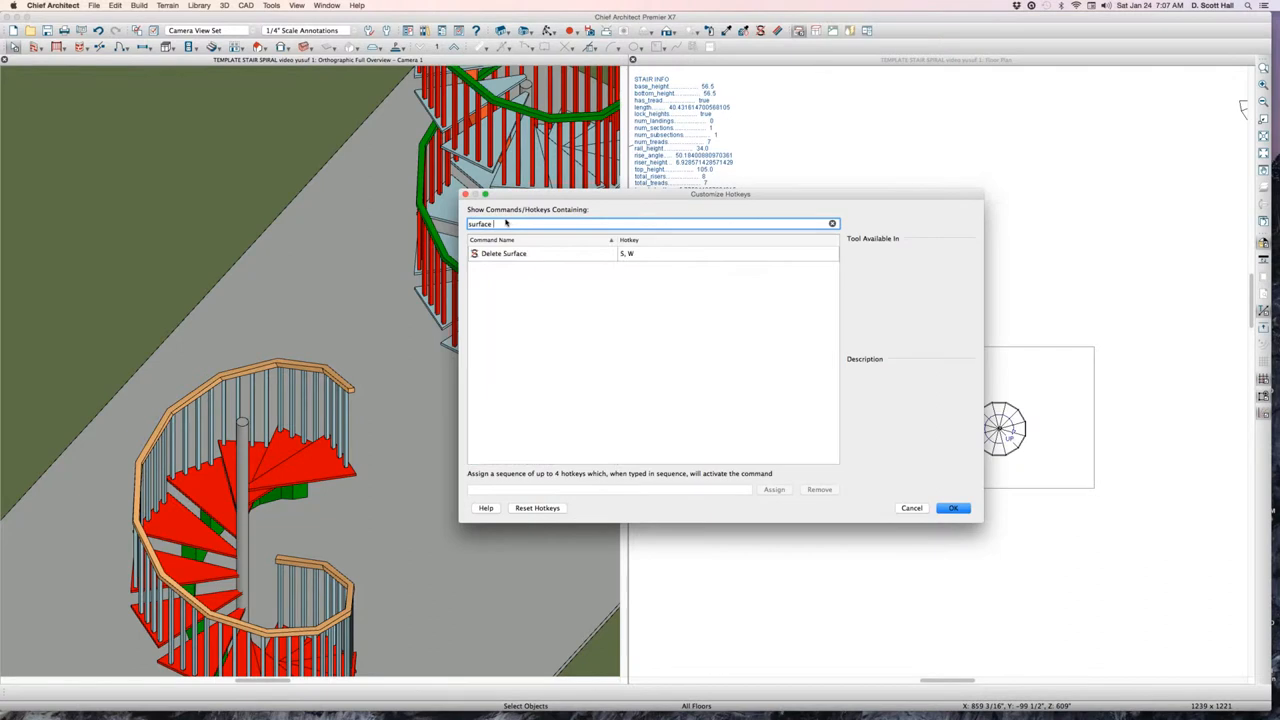
pyautogui.click(908, 508)
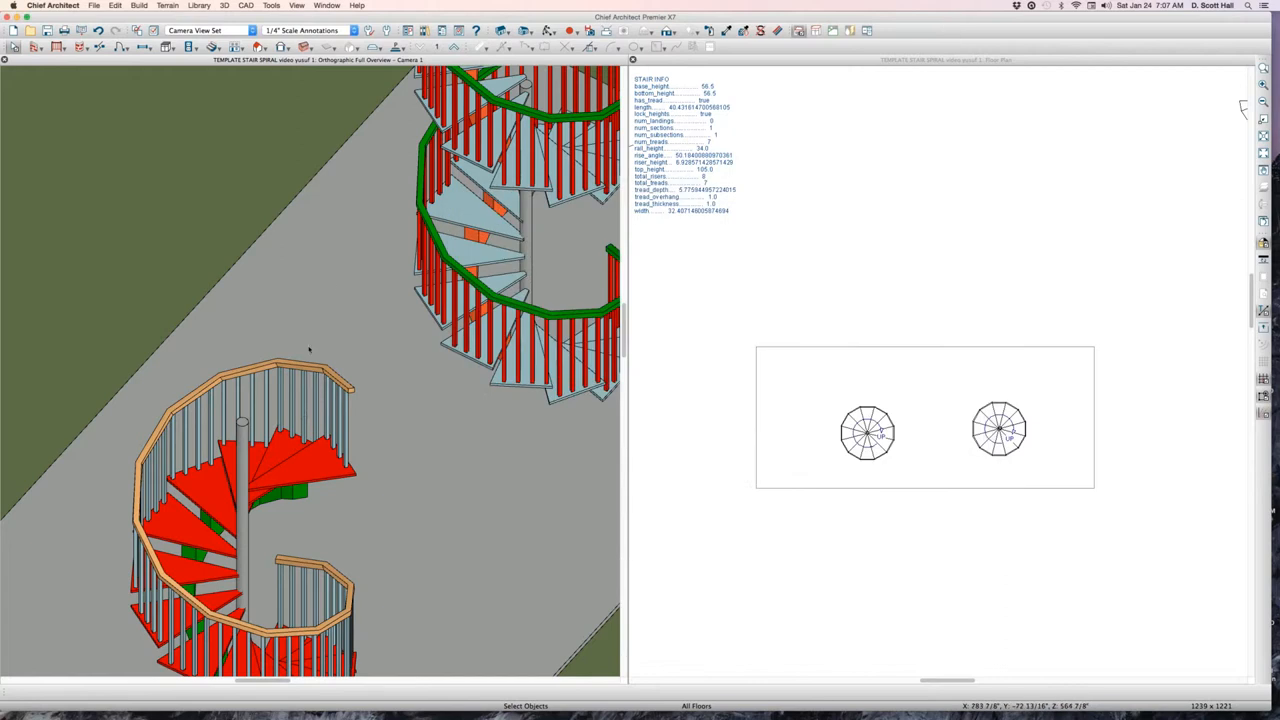
# Hide individual stringer surfaces beneath the blue treads of the taller spiral staircase with Delete Surface
pyautogui.press('m')
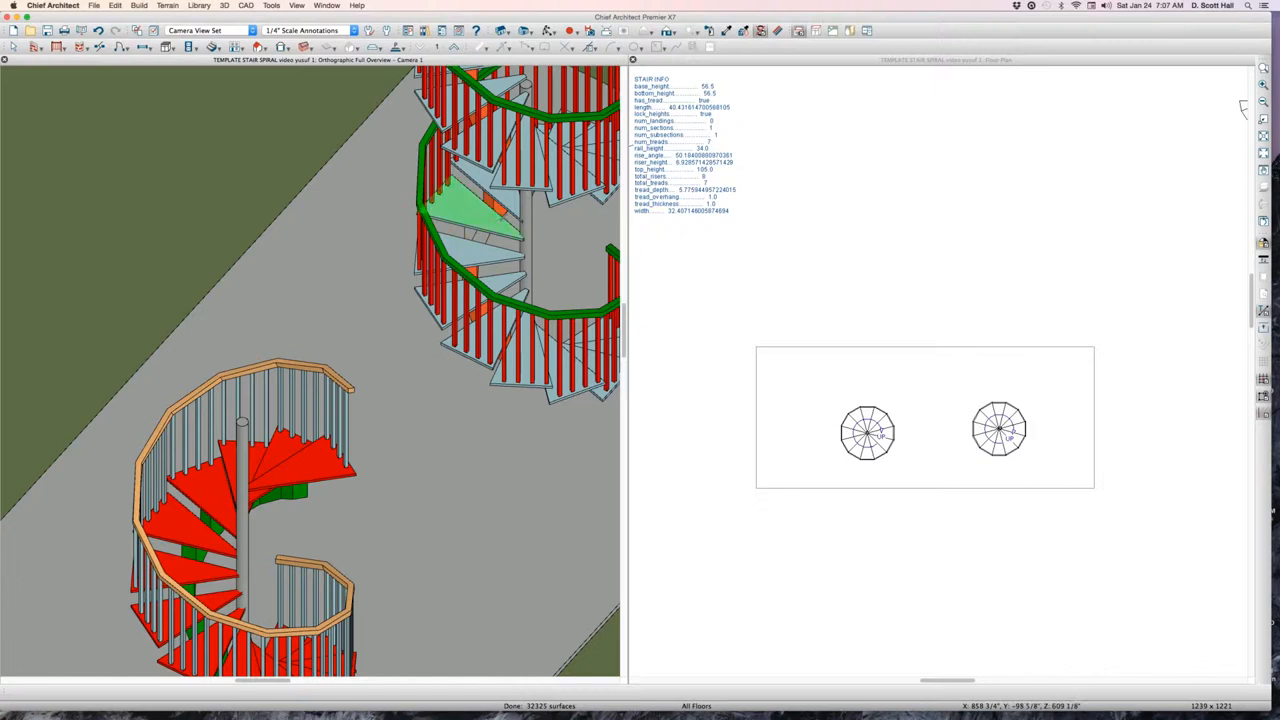
pyautogui.scroll(-3, 346, 308)
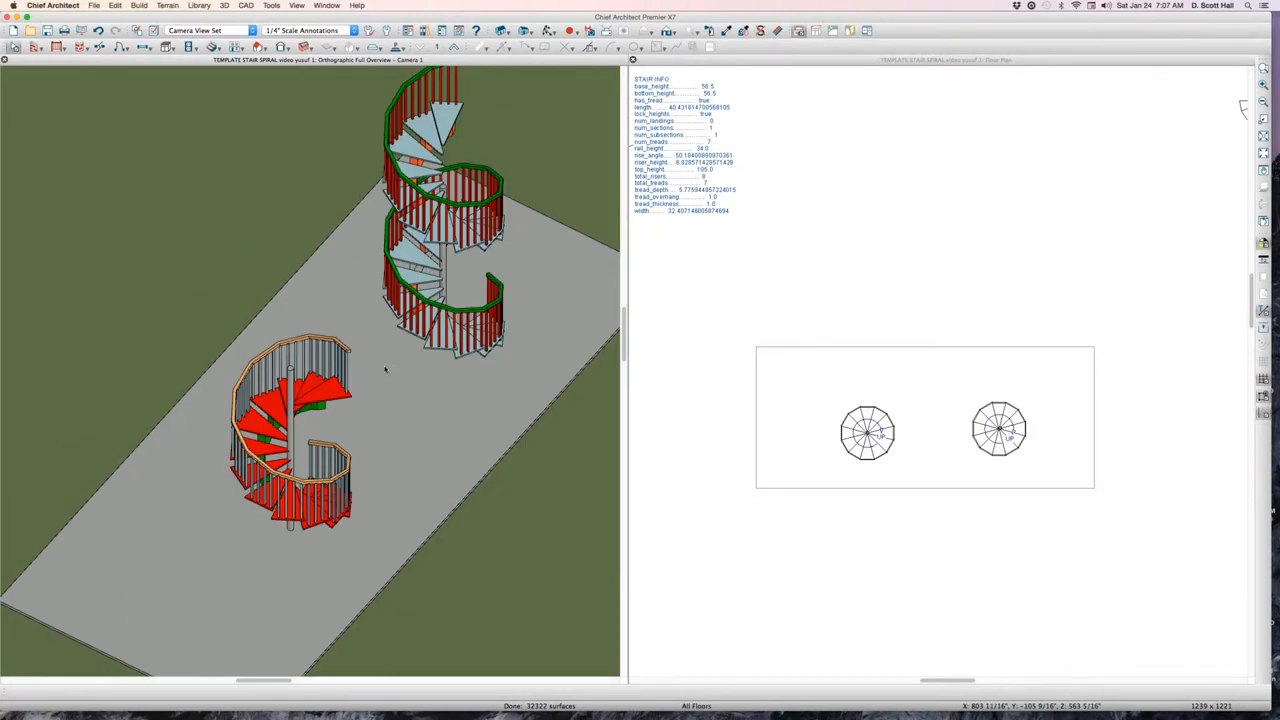
pyautogui.scroll(-3, 400, 303)
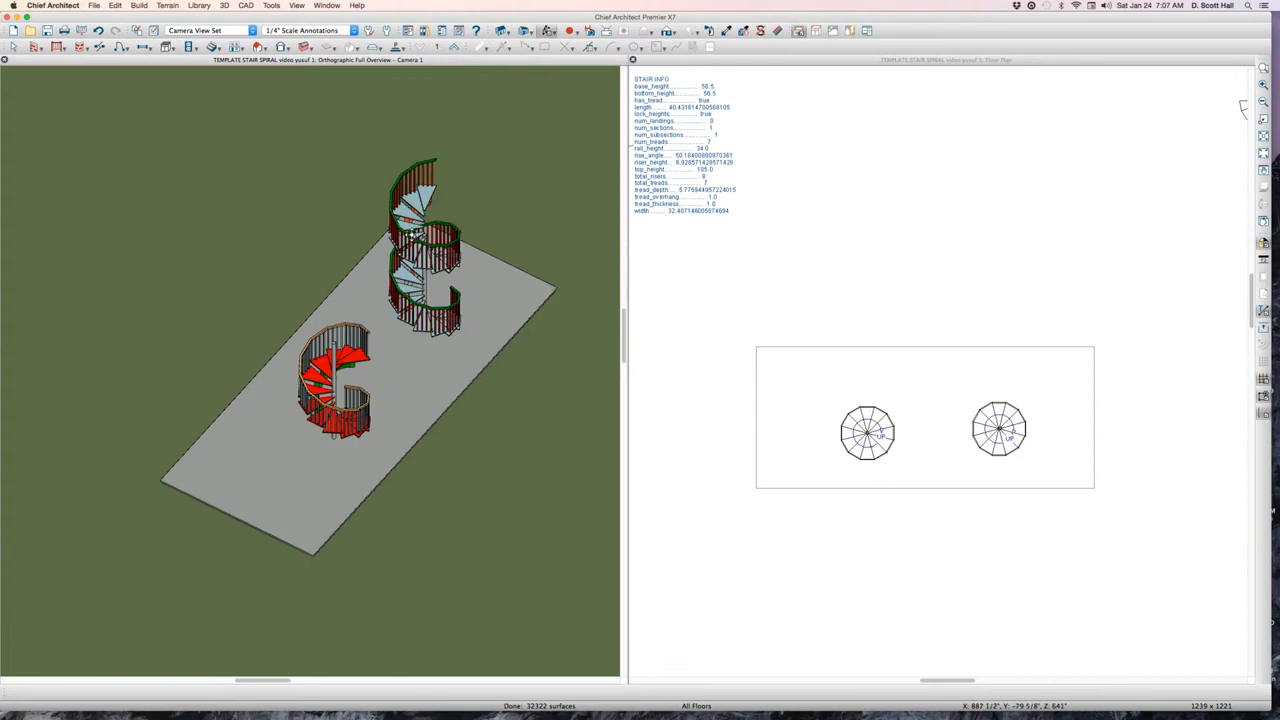
# Extend the center pole of the taller blue-tread staircase upward until it rises past its topmost tread
pyautogui.scroll(5, 409, 238)
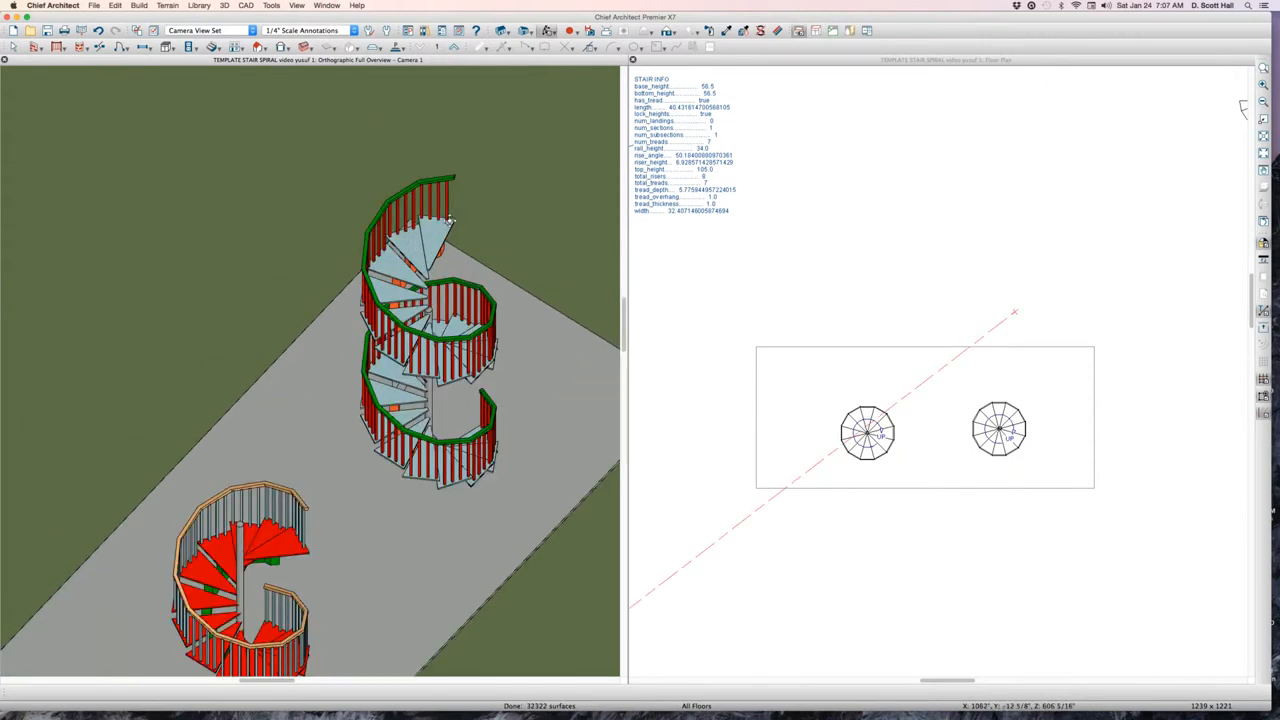
pyautogui.scroll(-1, 427, 238)
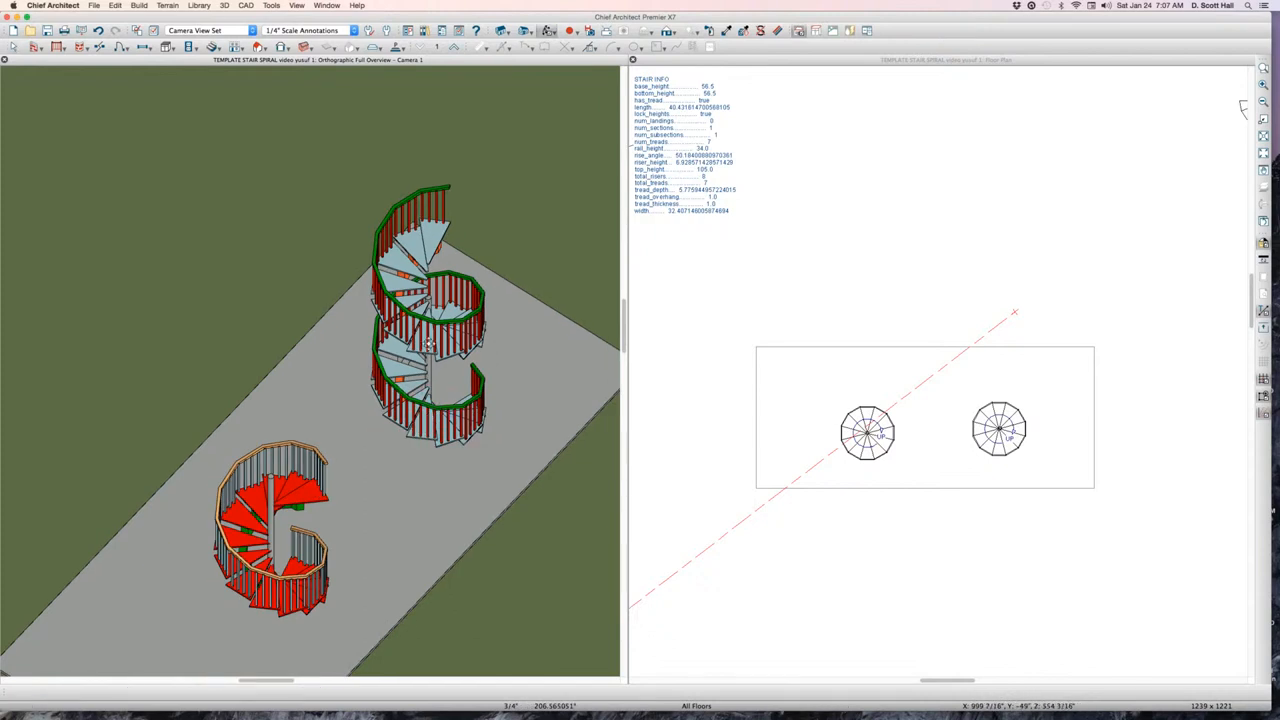
pyautogui.moveTo(428, 344); pyautogui.dragTo(388, 273)
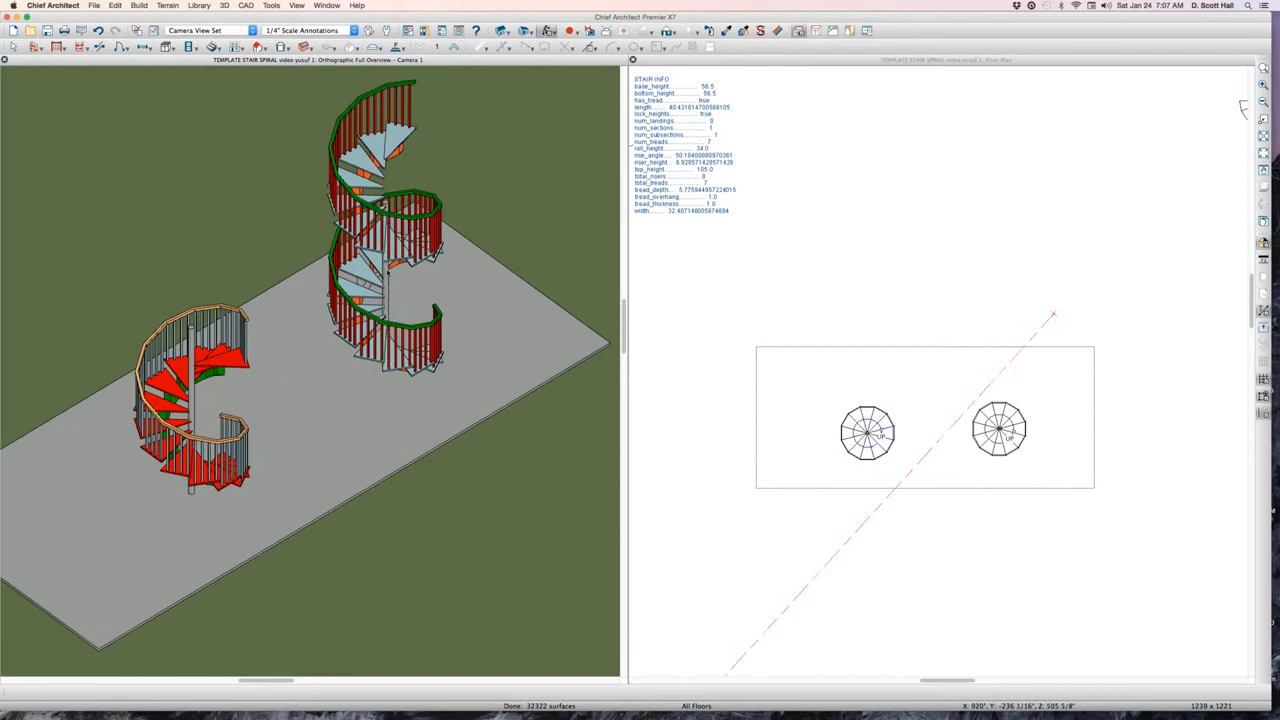
pyautogui.press('space')
pyautogui.click(384, 210)
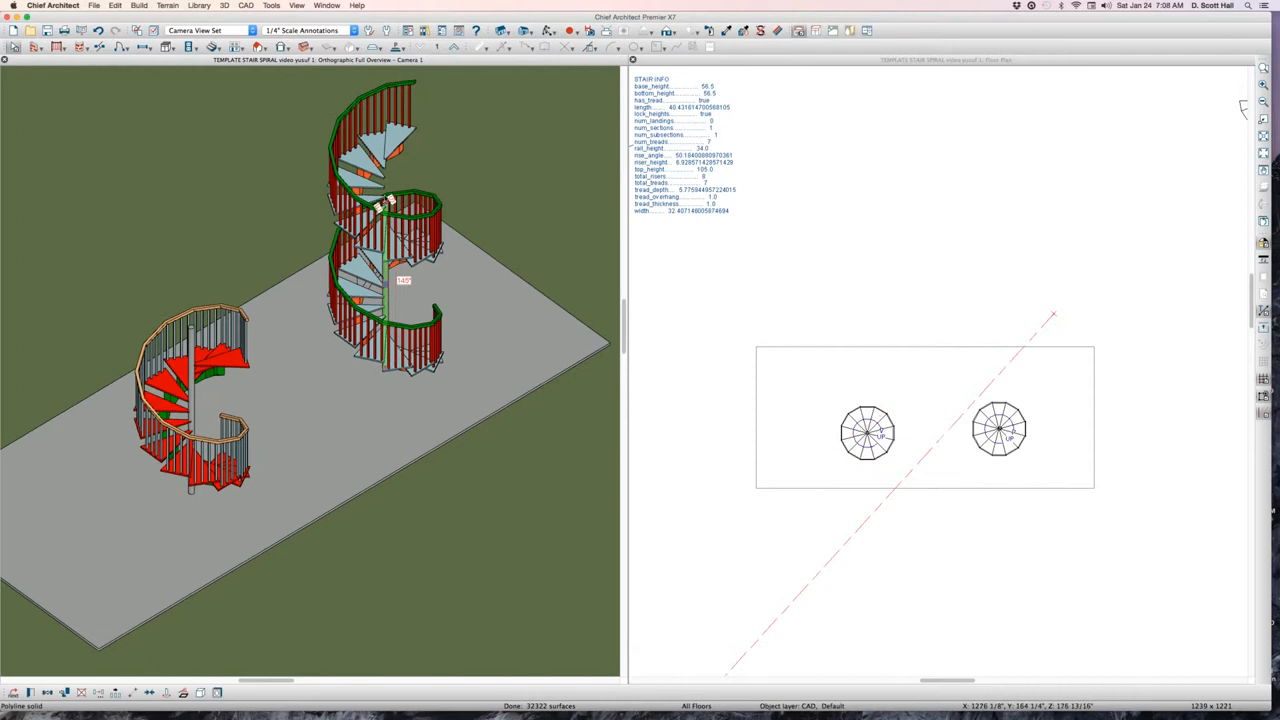
pyautogui.moveTo(385, 205); pyautogui.dragTo(385, 105)
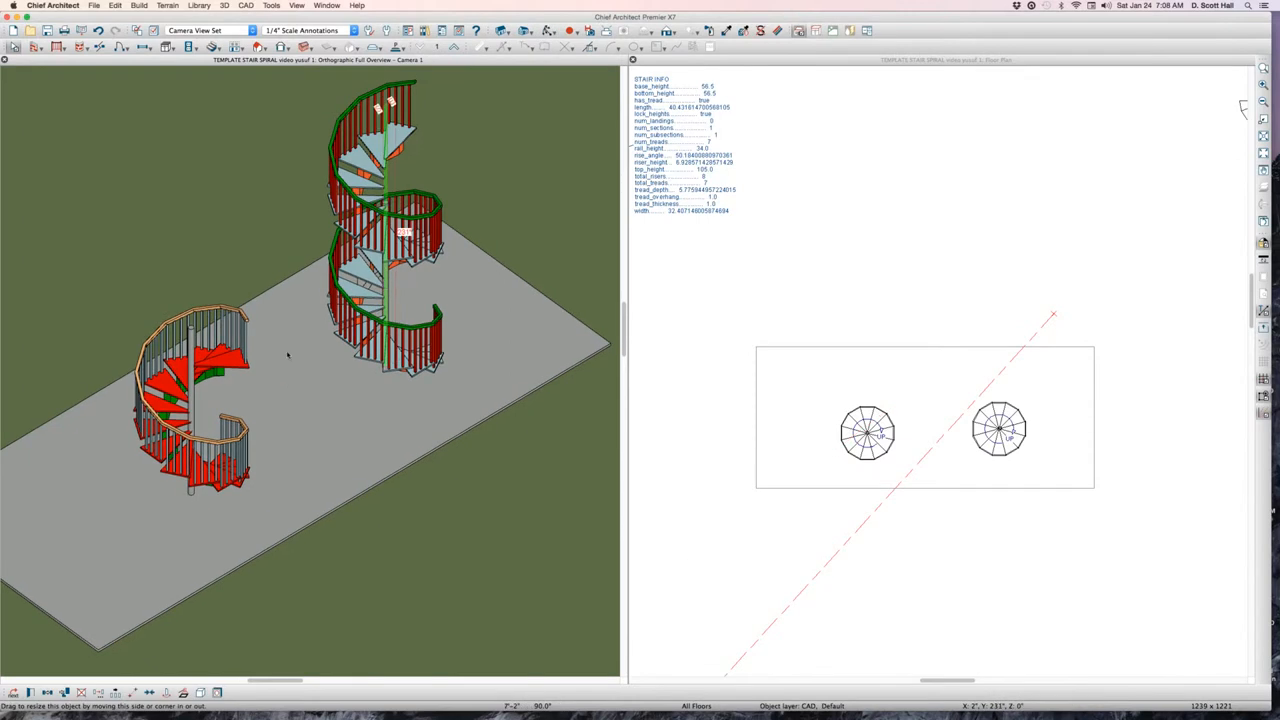
# Paint the center poles of both spiral staircases on the sidewalk with the material Color - Flame
pyautogui.scroll(-2, 360, 365)
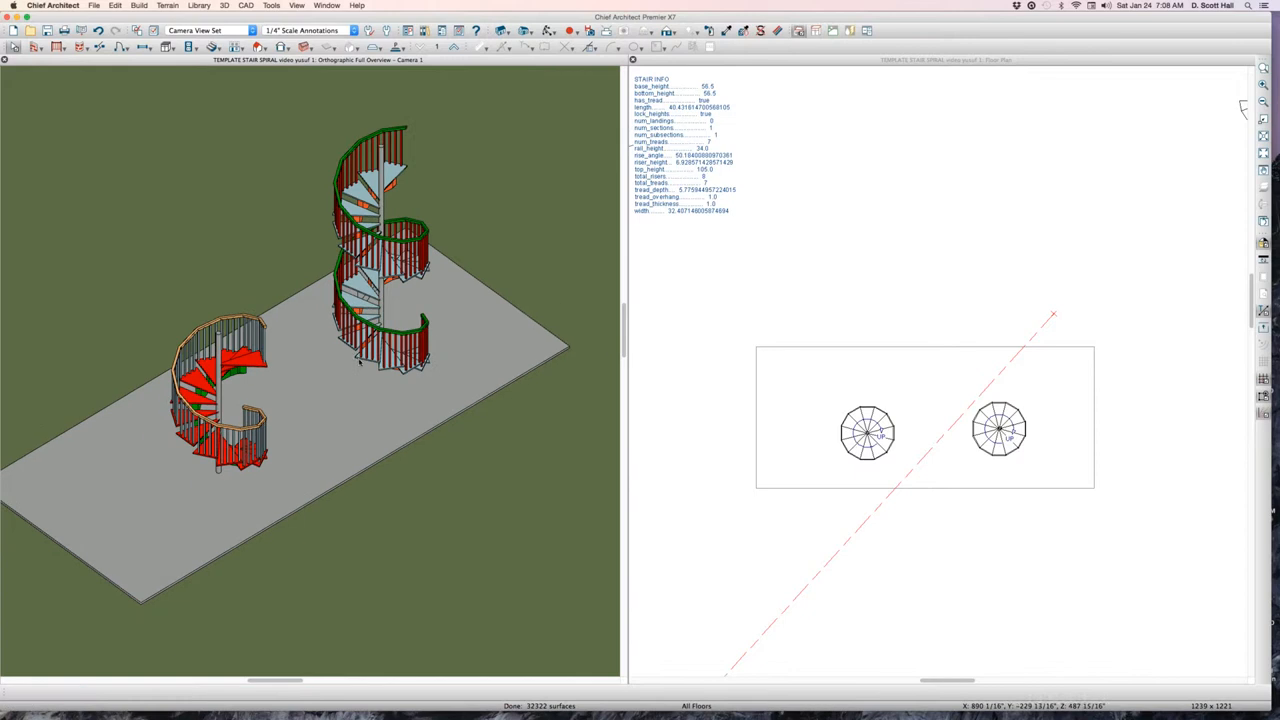
pyautogui.scroll(2, 358, 363)
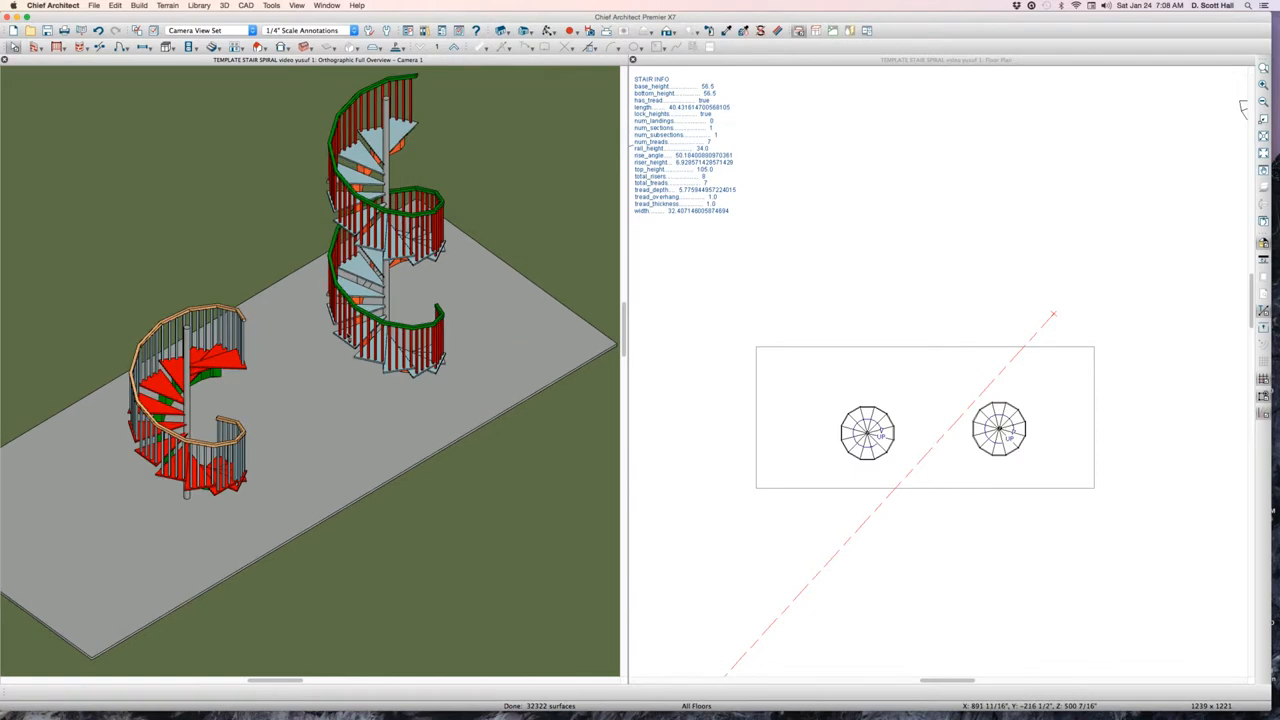
pyautogui.scroll(3, 355, 275)
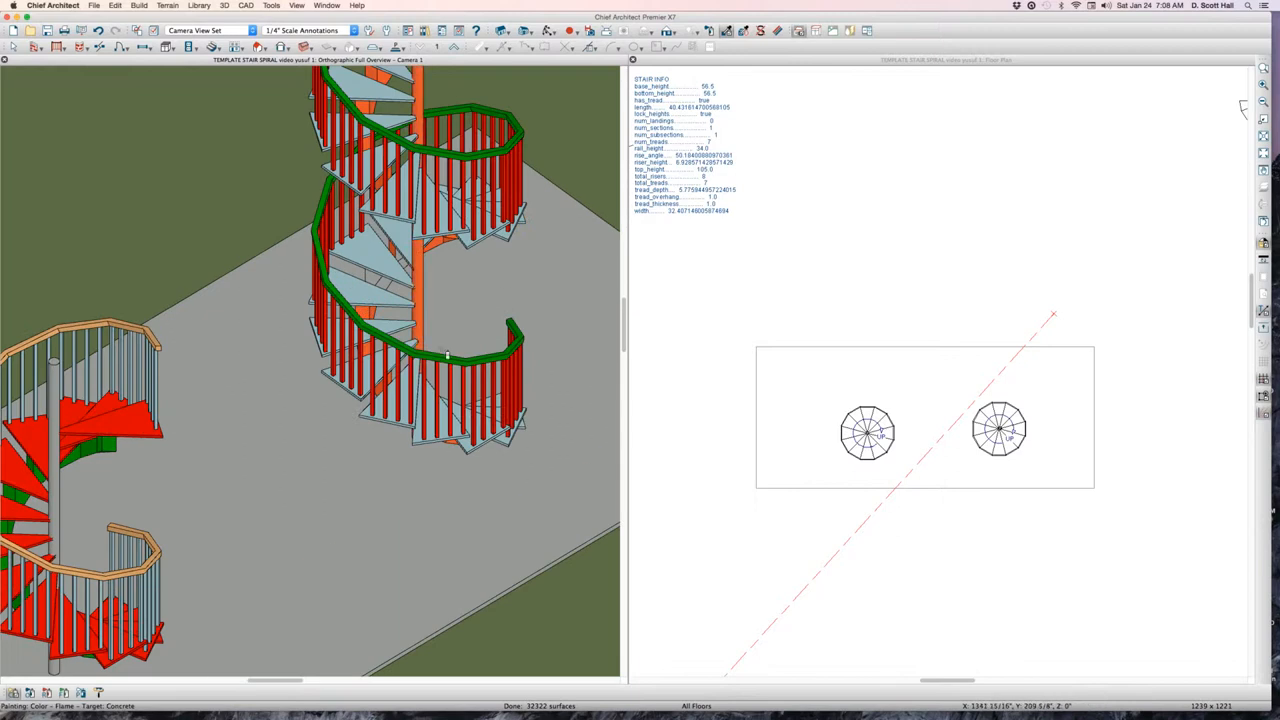
pyautogui.scroll(-5, 422, 257)
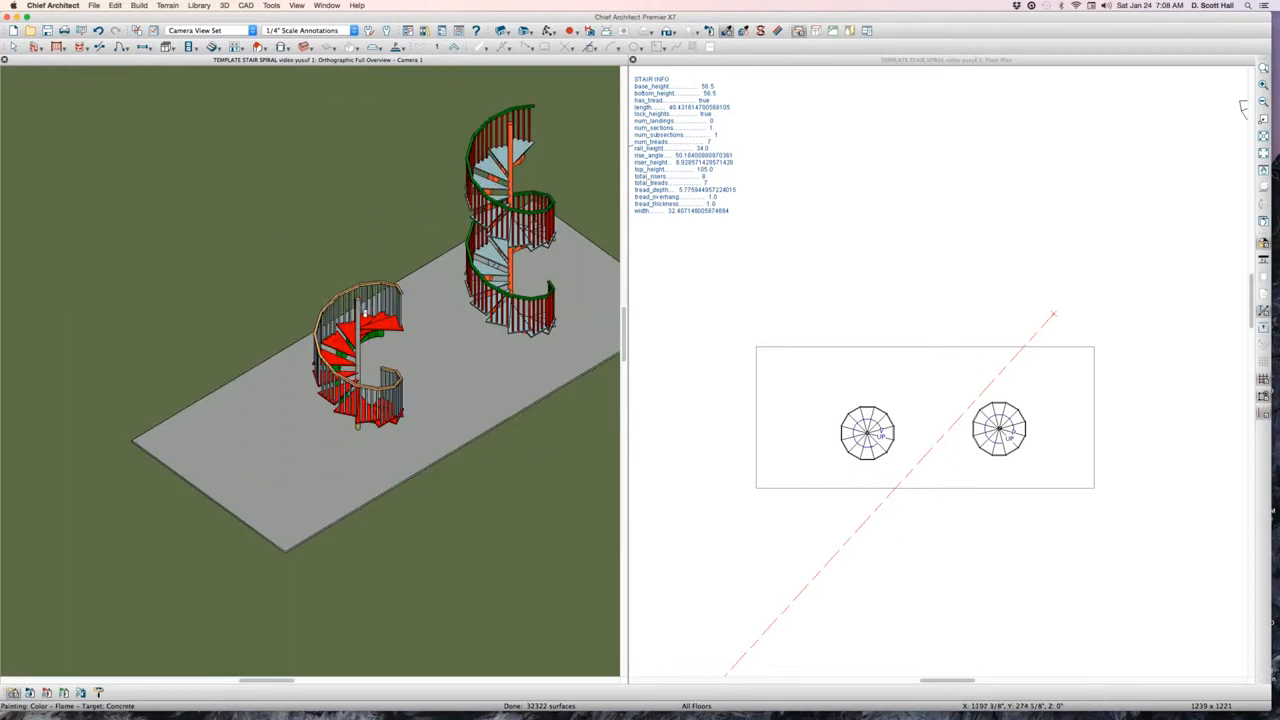
pyautogui.scroll(3, 350, 378)
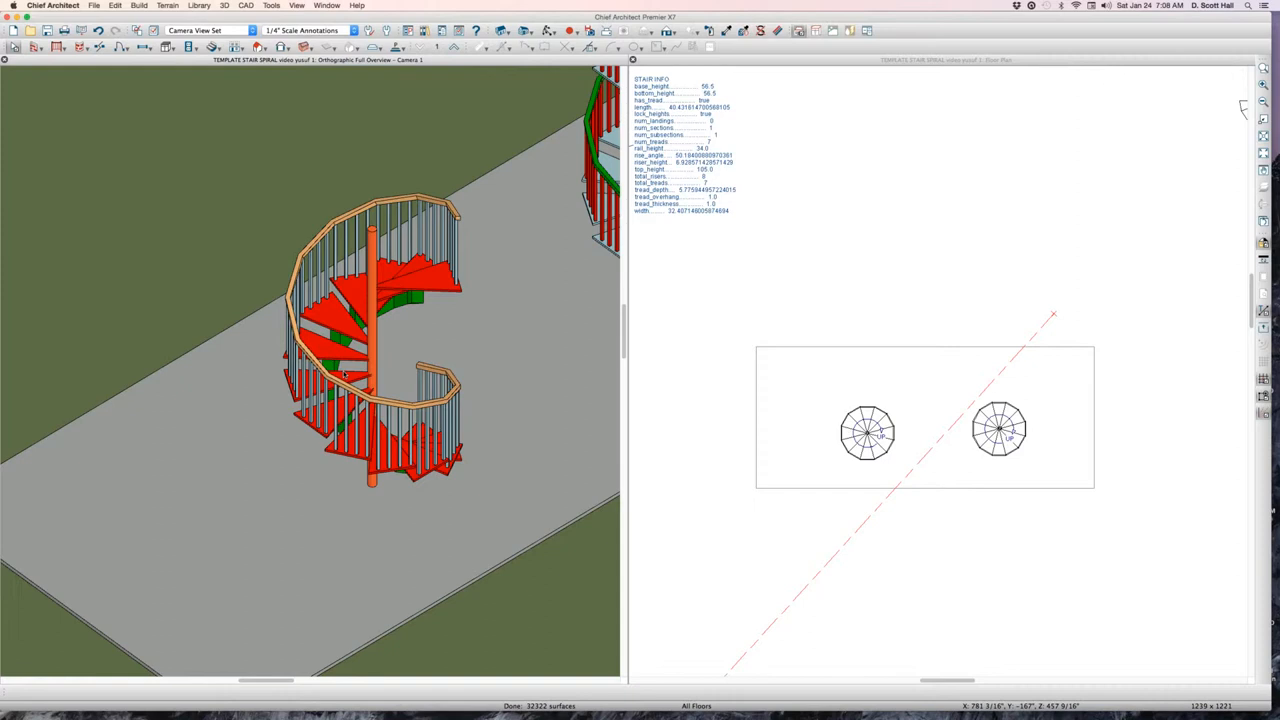
pyautogui.scroll(-4, 345, 374)
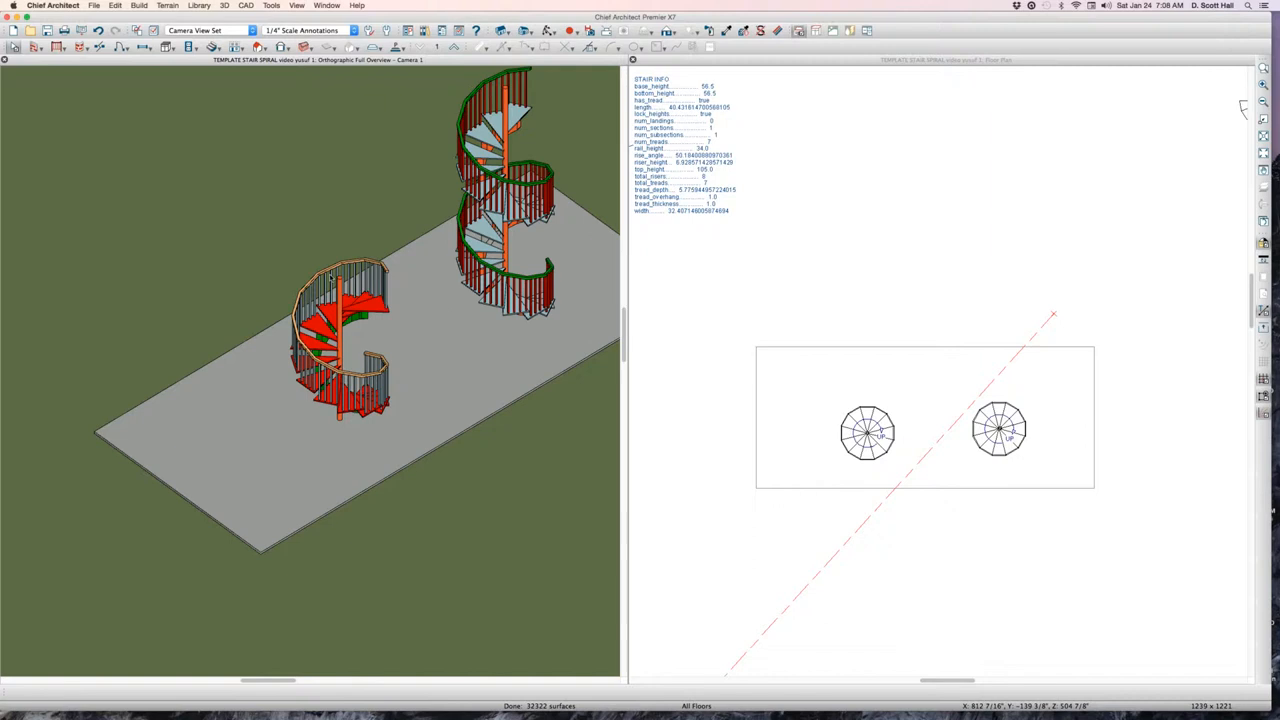
# Draw a straight vertical staircase about 252" long in the floor plan, between the rectangular sidewalk and the separate spiral staircase
pyautogui.scroll(-2, 329, 280)
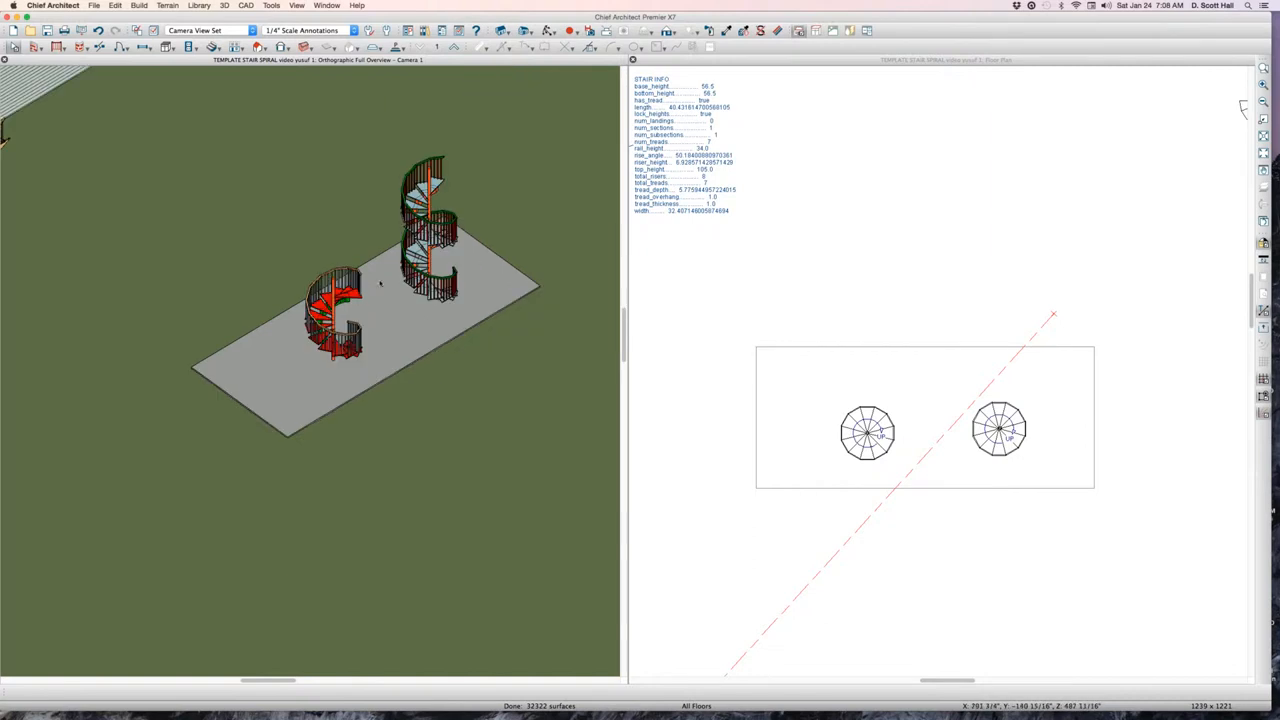
pyautogui.click(1012, 360)
pyautogui.scroll(-3, 970, 330)
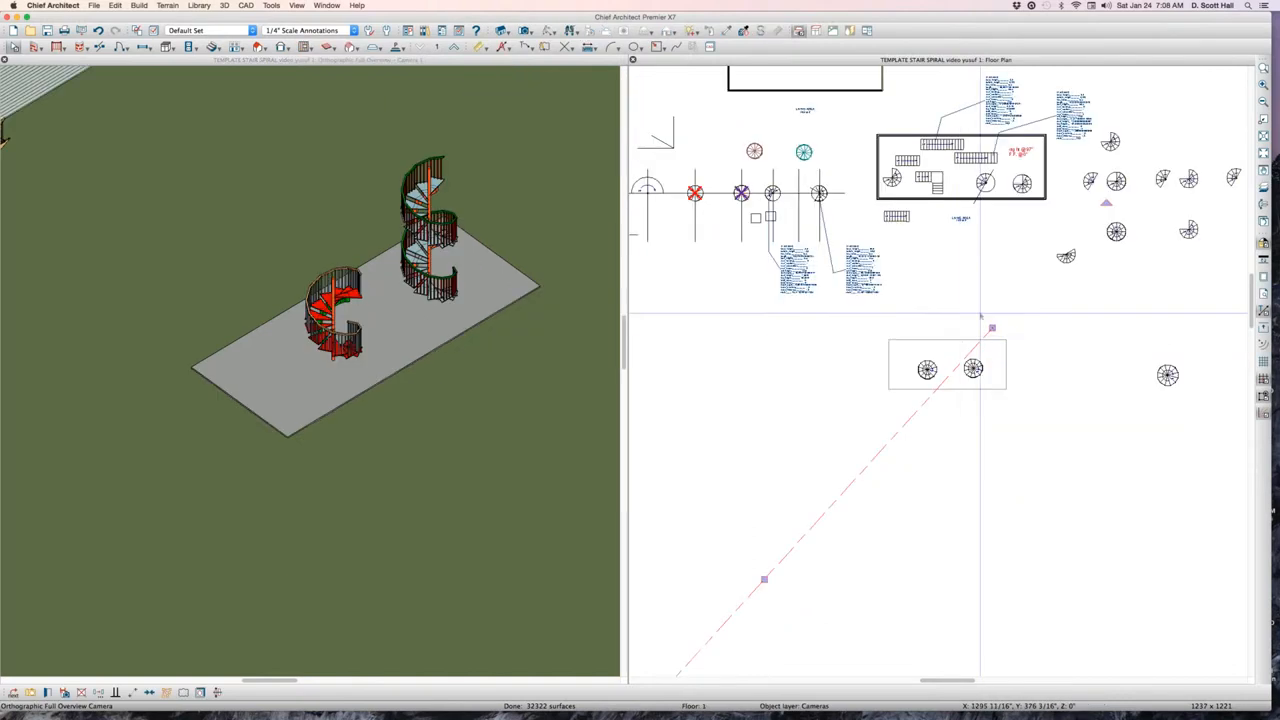
pyautogui.press('Escape')
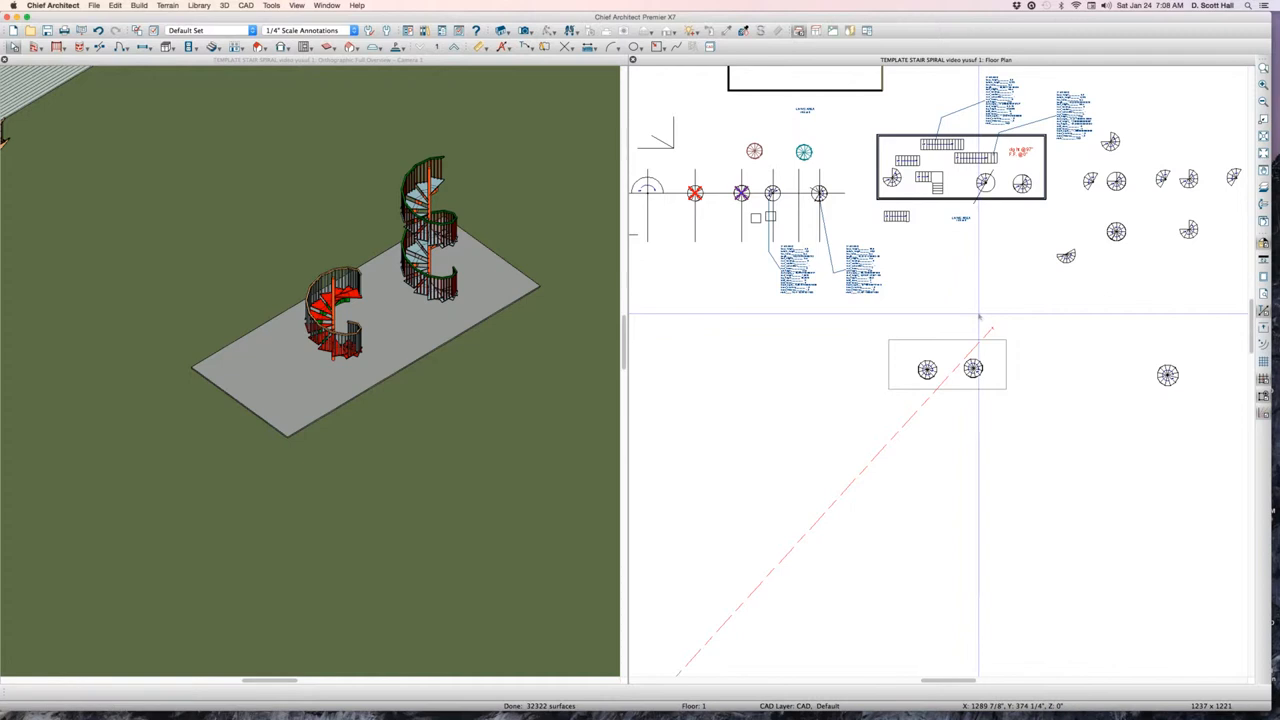
pyautogui.scroll(-1, 922, 366)
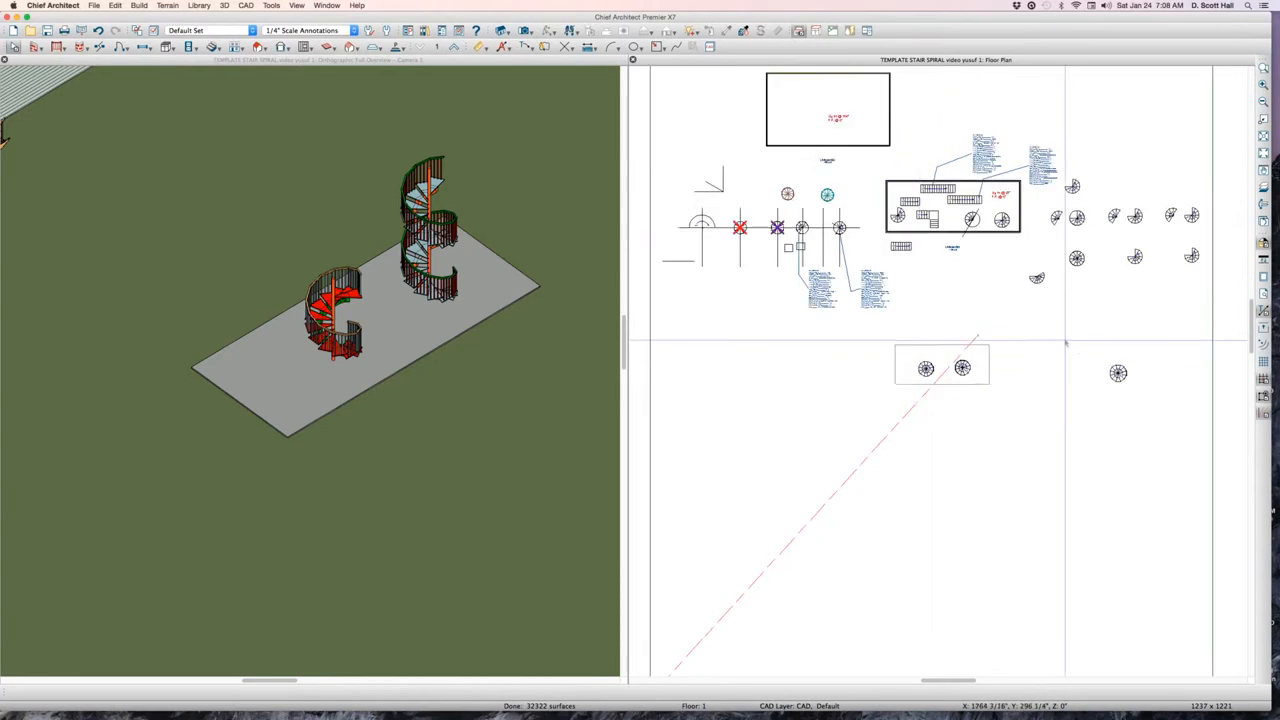
pyautogui.scroll(1, 1066, 343)
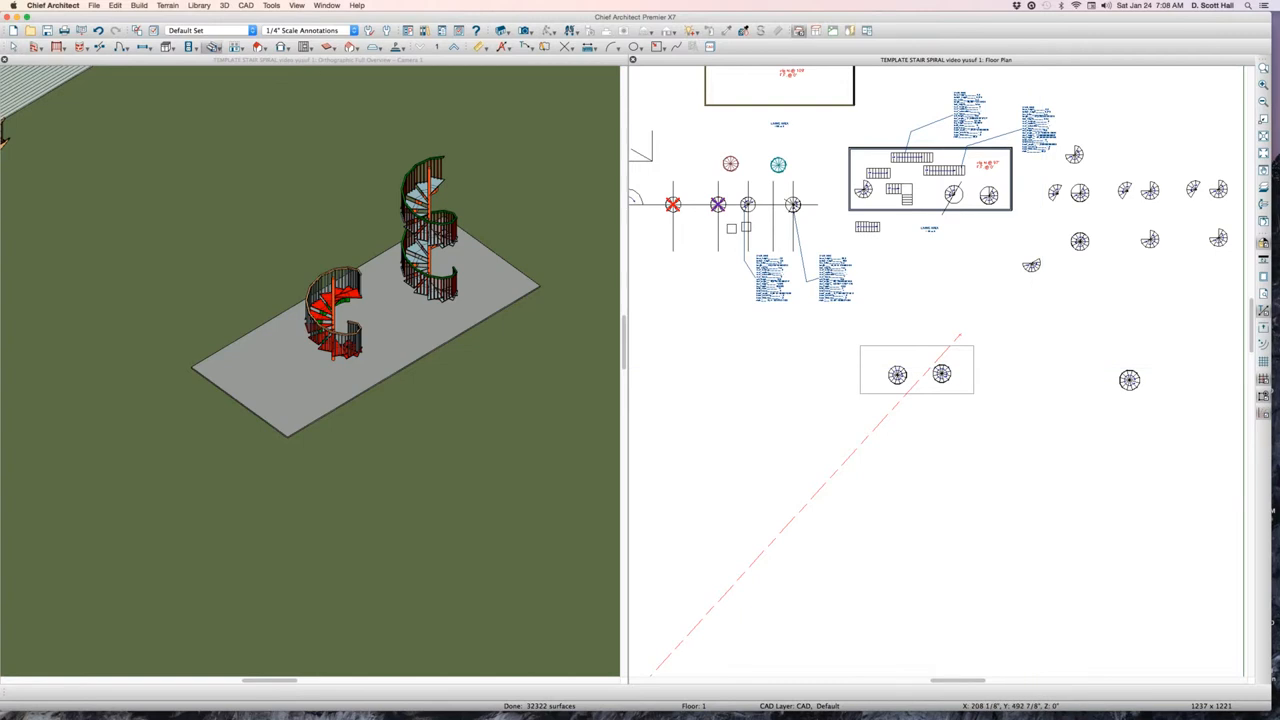
pyautogui.moveTo(1035, 406)
pyautogui.mouseDown()
pyautogui.moveTo(1036, 310)
pyautogui.moveTo(1036, 343)
pyautogui.mouseUp()
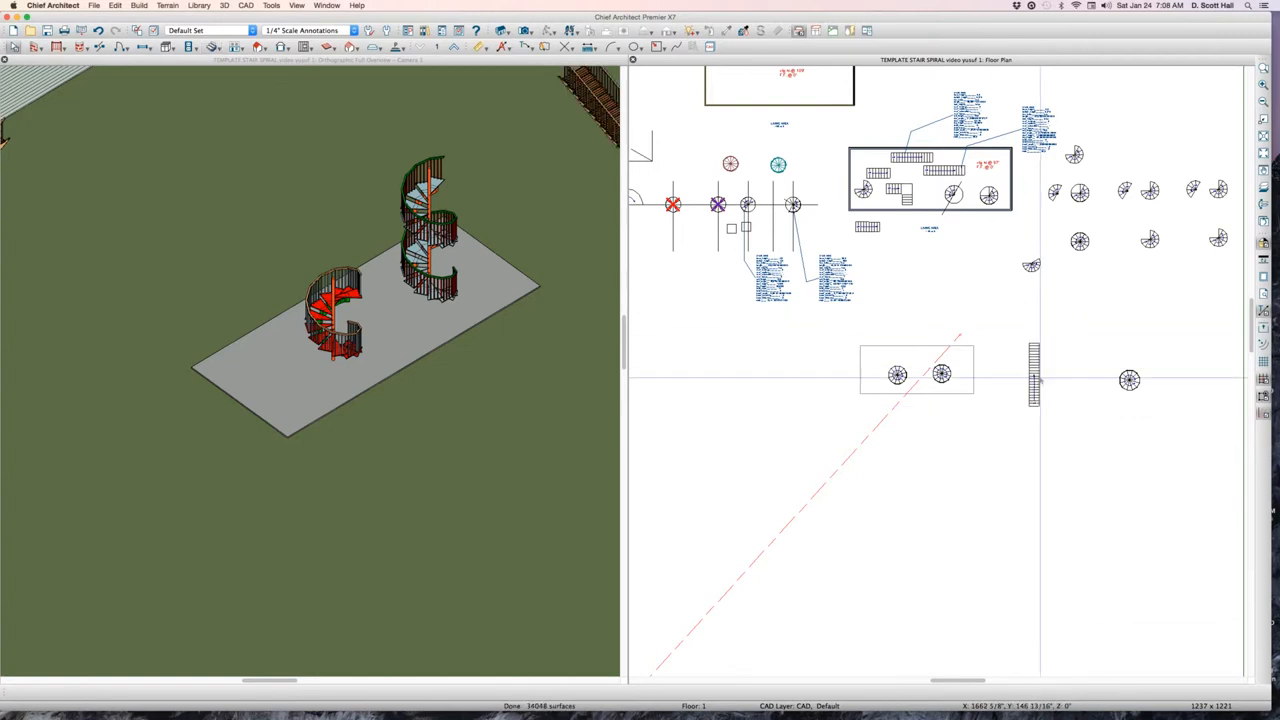
# Lock the new straight staircase's number of treads and set it to 11
pyautogui.press('space')
pyautogui.click(1035, 376)
pyautogui.scroll(1, 1036, 376)
pyautogui.scroll(2, 1034, 374)
pyautogui.doubleClick(1024, 372)
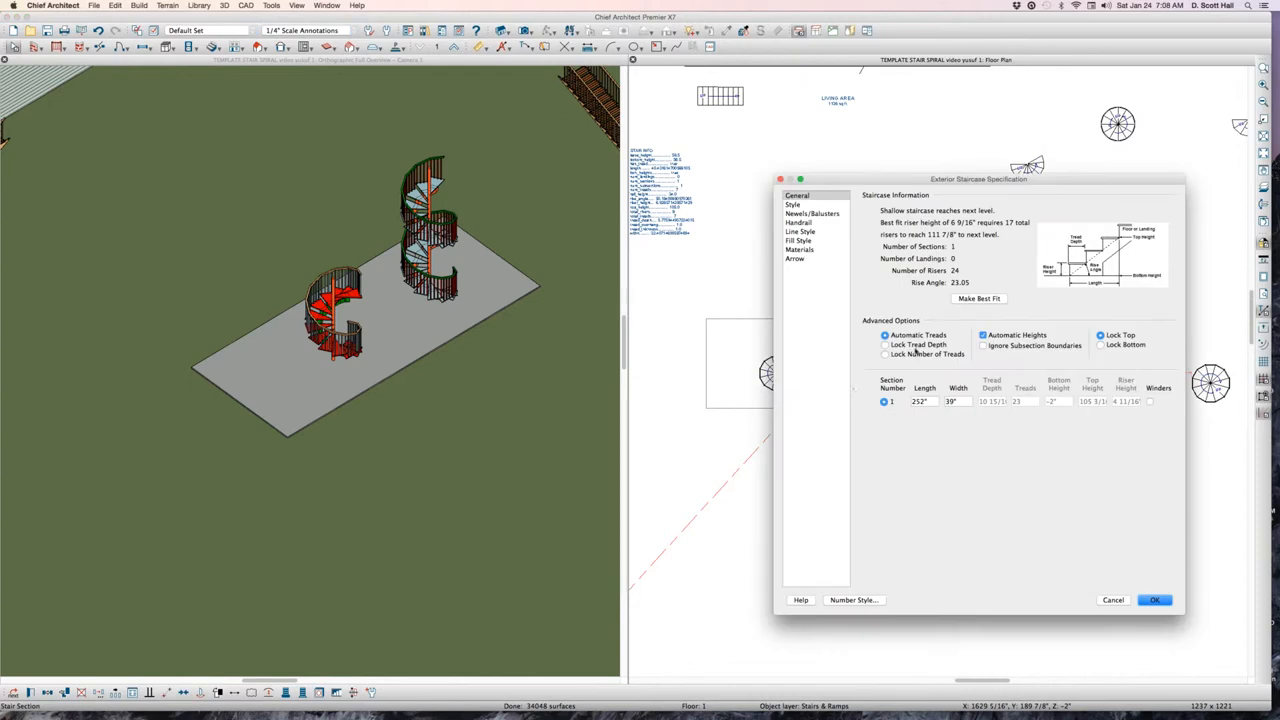
pyautogui.click(884, 354)
pyautogui.doubleClick(1030, 401)
pyautogui.write('11')
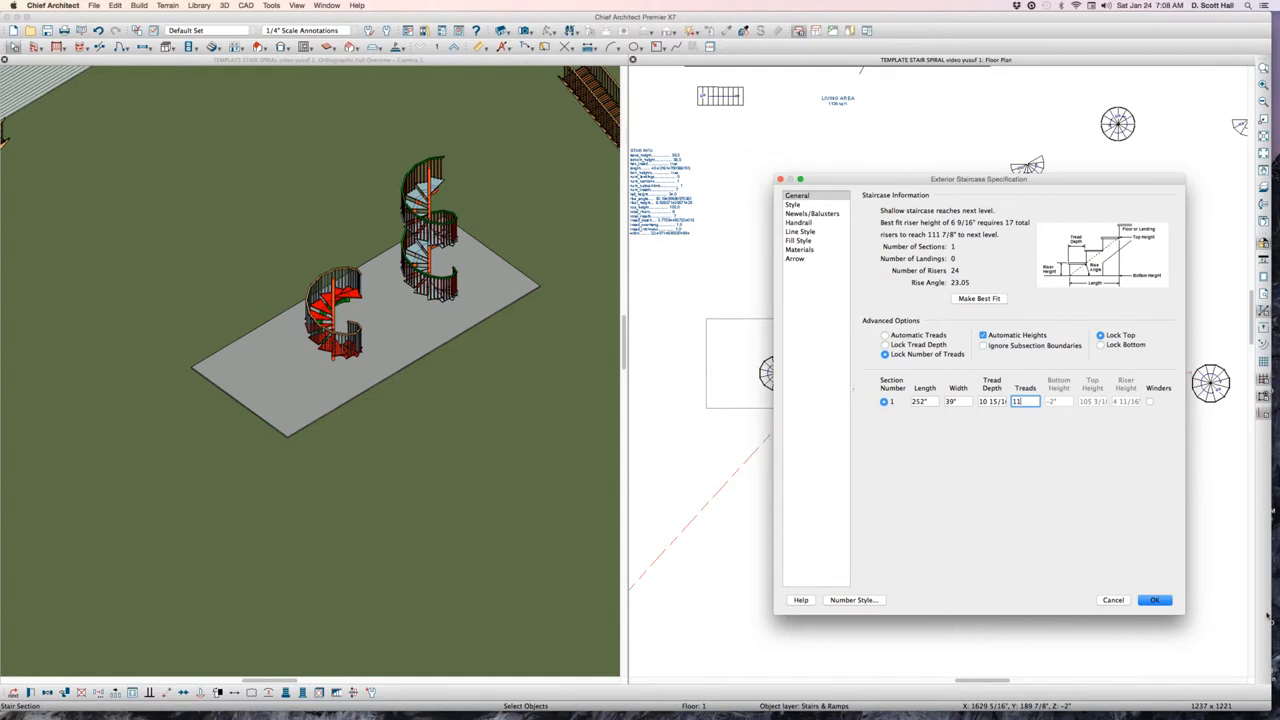
pyautogui.press('Return')
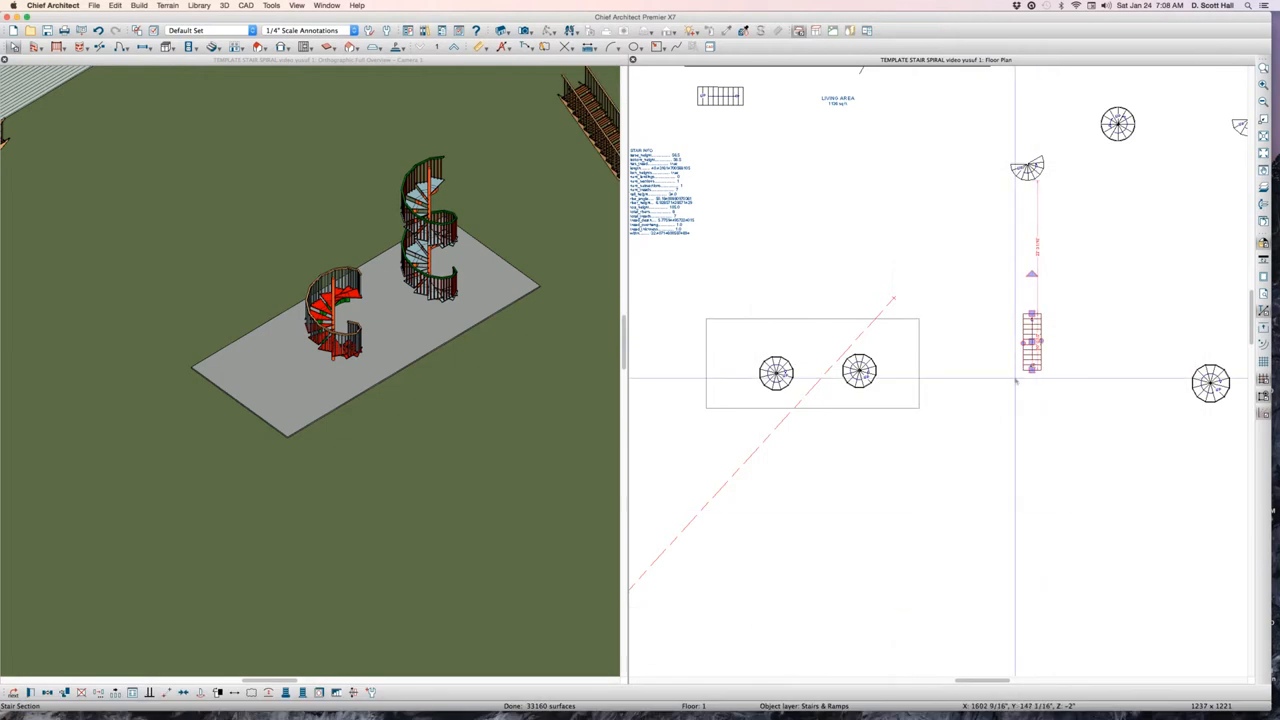
# Narrow the 11-tread straight staircase to a very thin strip by resizing its width in the plan
pyautogui.scroll(5, 1016, 380)
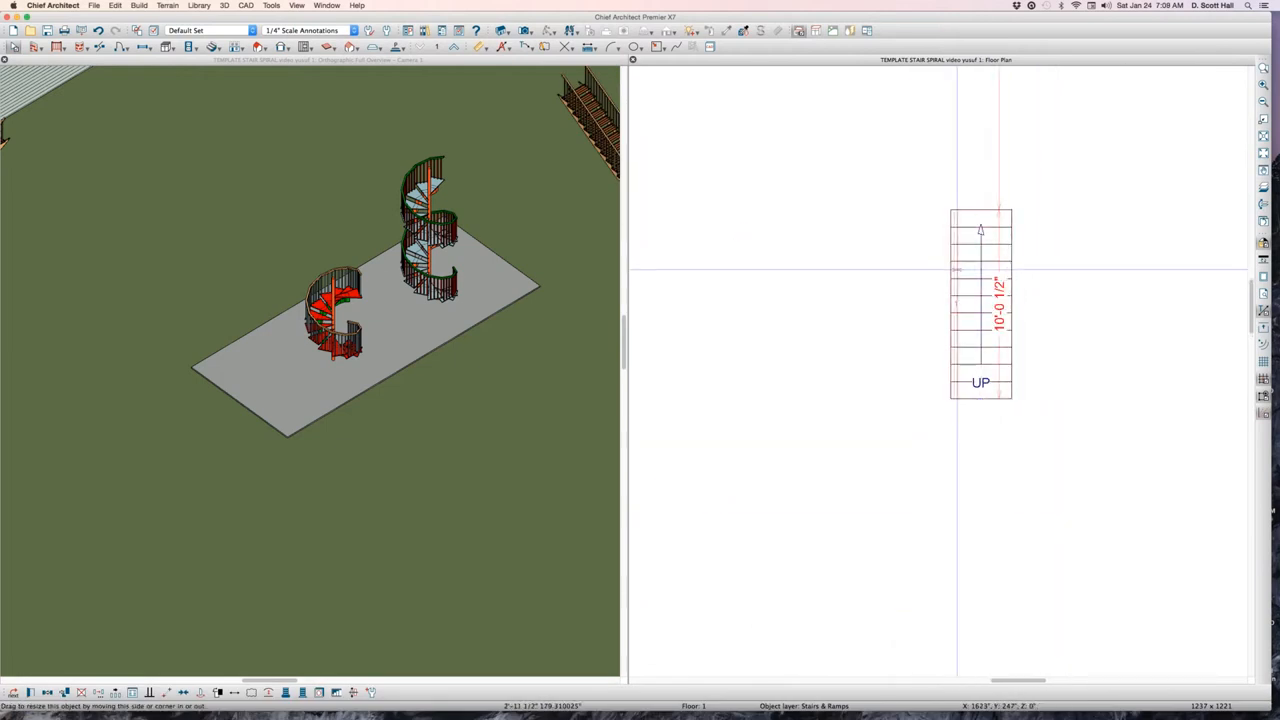
pyautogui.moveTo(957, 269); pyautogui.dragTo(948, 269)
pyautogui.scroll(1, 957, 374)
pyautogui.scroll(-3, 1076, 407)
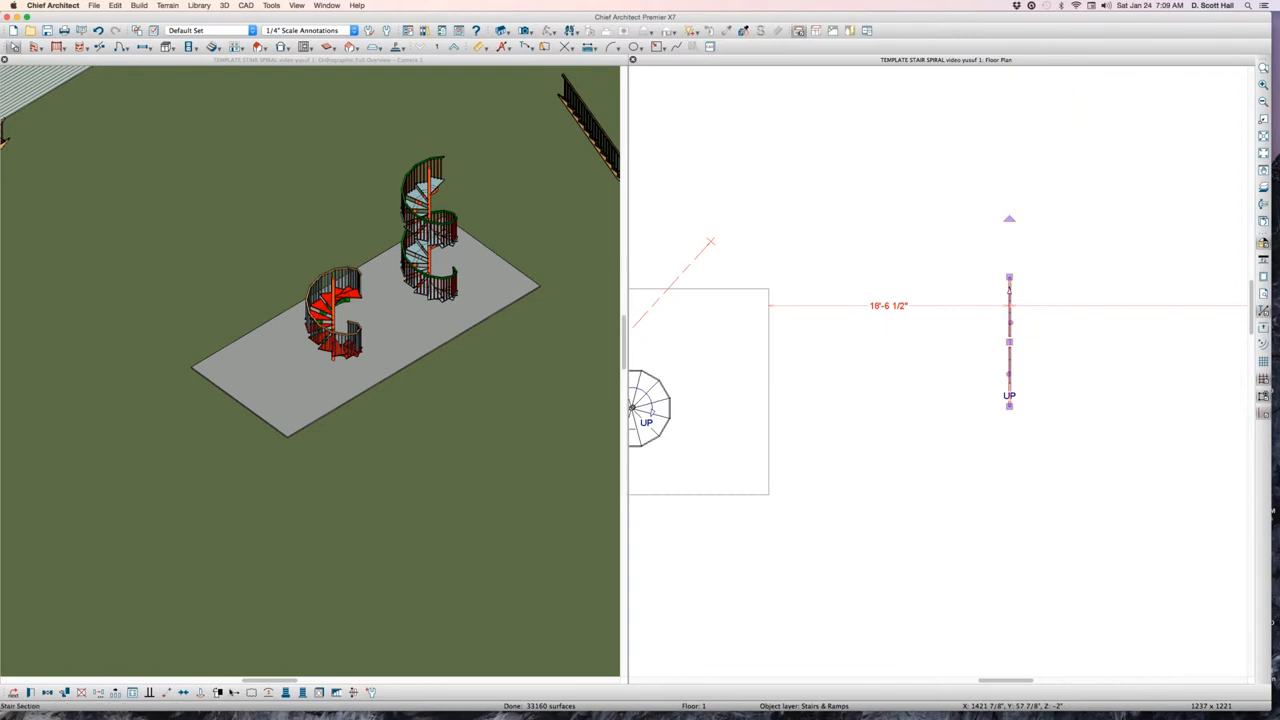
# Curve the narrow 11-tread staircase into an arc and convert that curve to a polyline with 2 sides
pyautogui.click(268, 692)
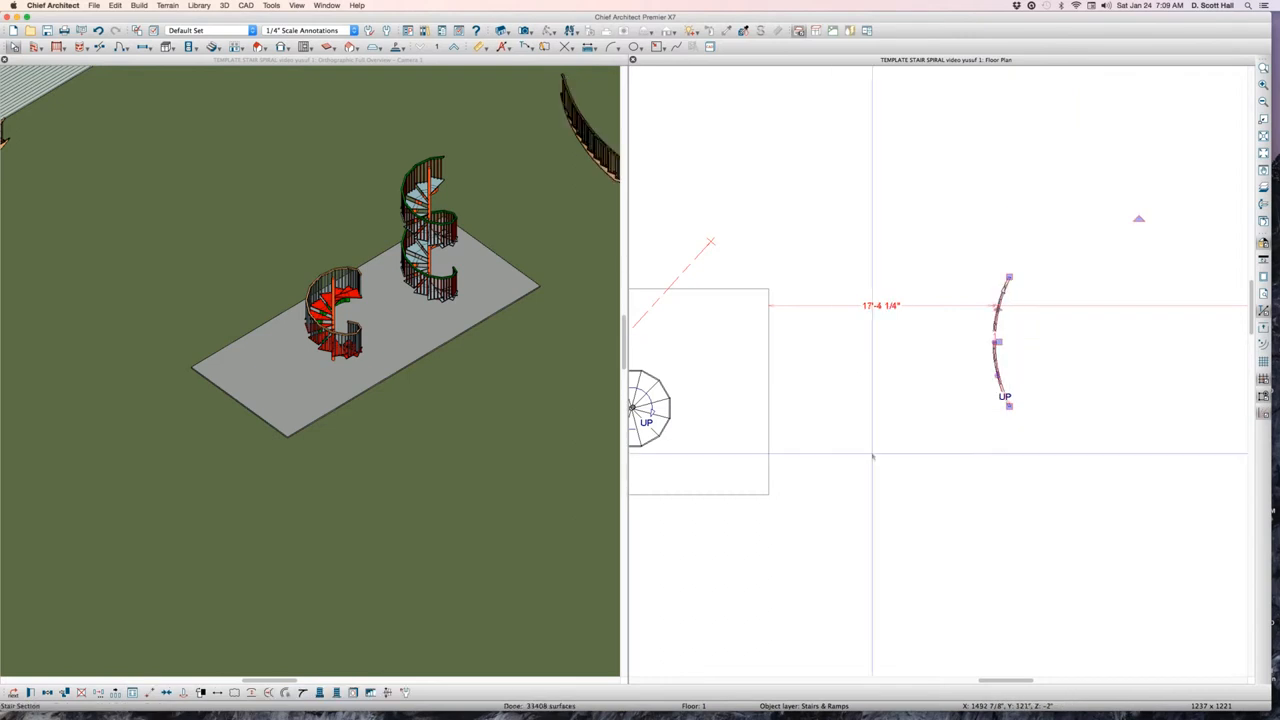
pyautogui.scroll(-3, 1163, 383)
pyautogui.scroll(3, 1163, 383)
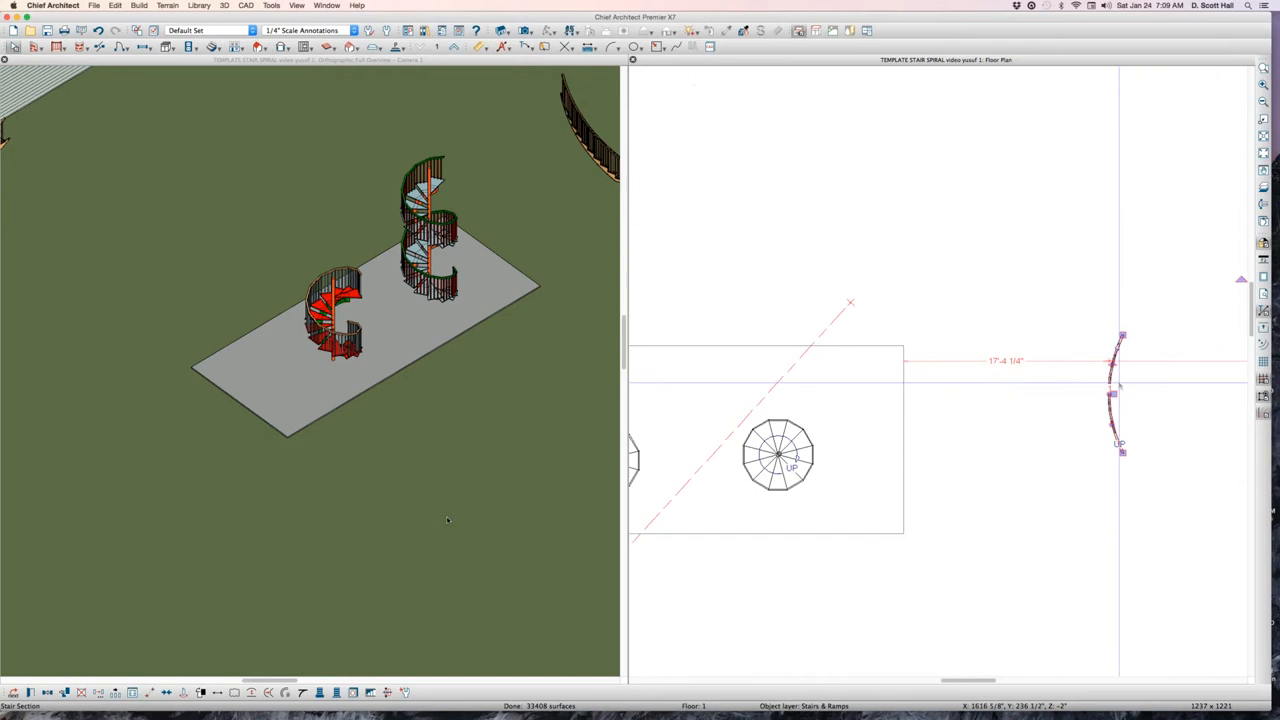
pyautogui.click(272, 692)
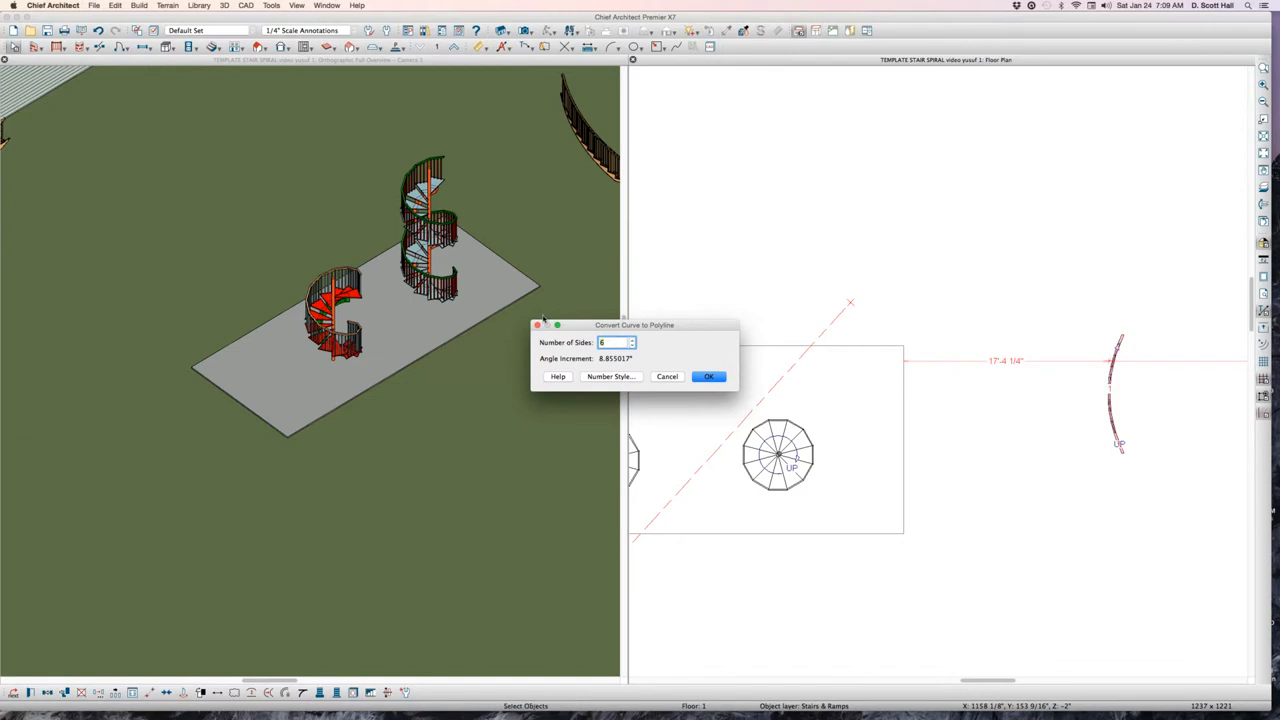
pyautogui.write('2')
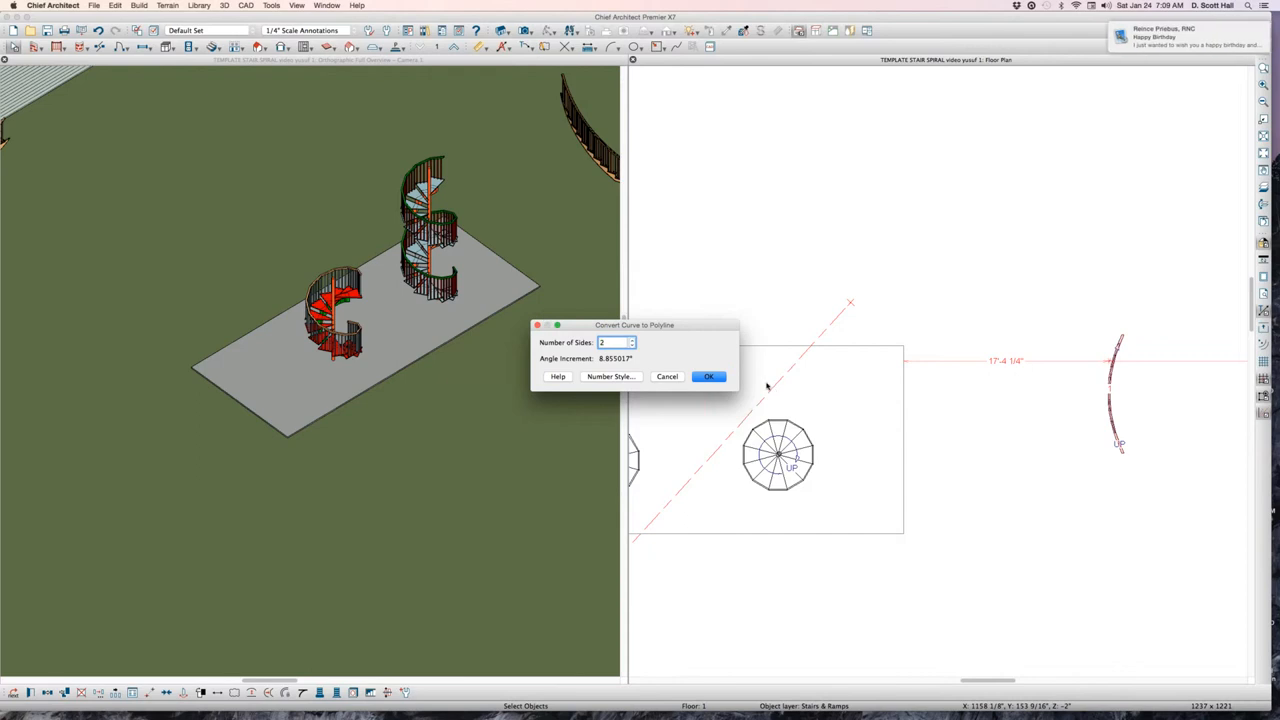
pyautogui.press('Return')
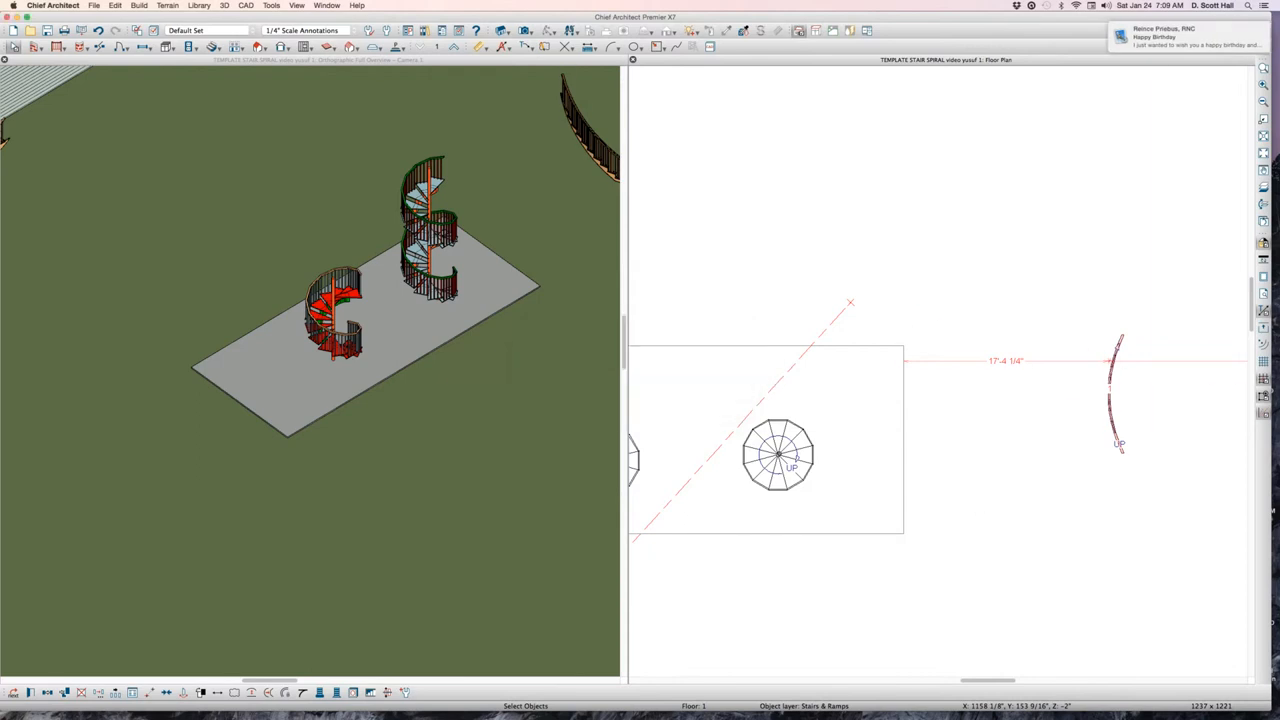
pyautogui.scroll(2, 1147, 424)
pyautogui.scroll(2, 1147, 424)
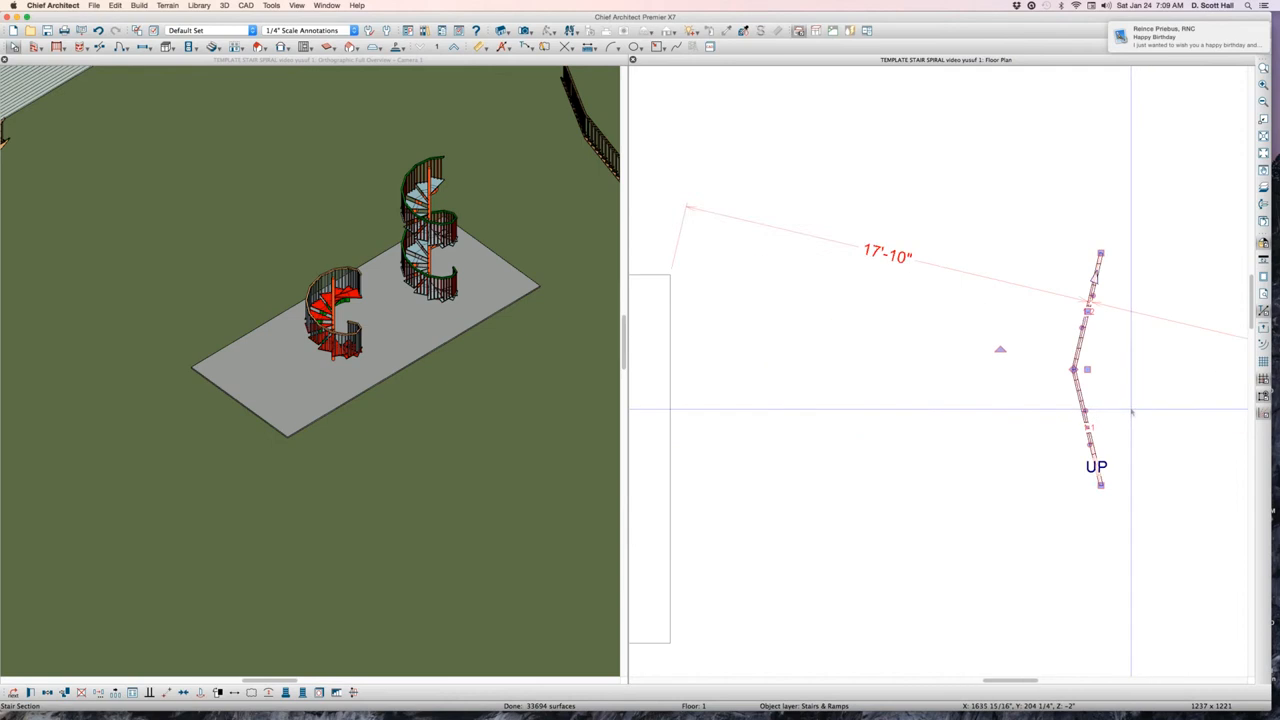
pyautogui.scroll(-3, 1090, 425)
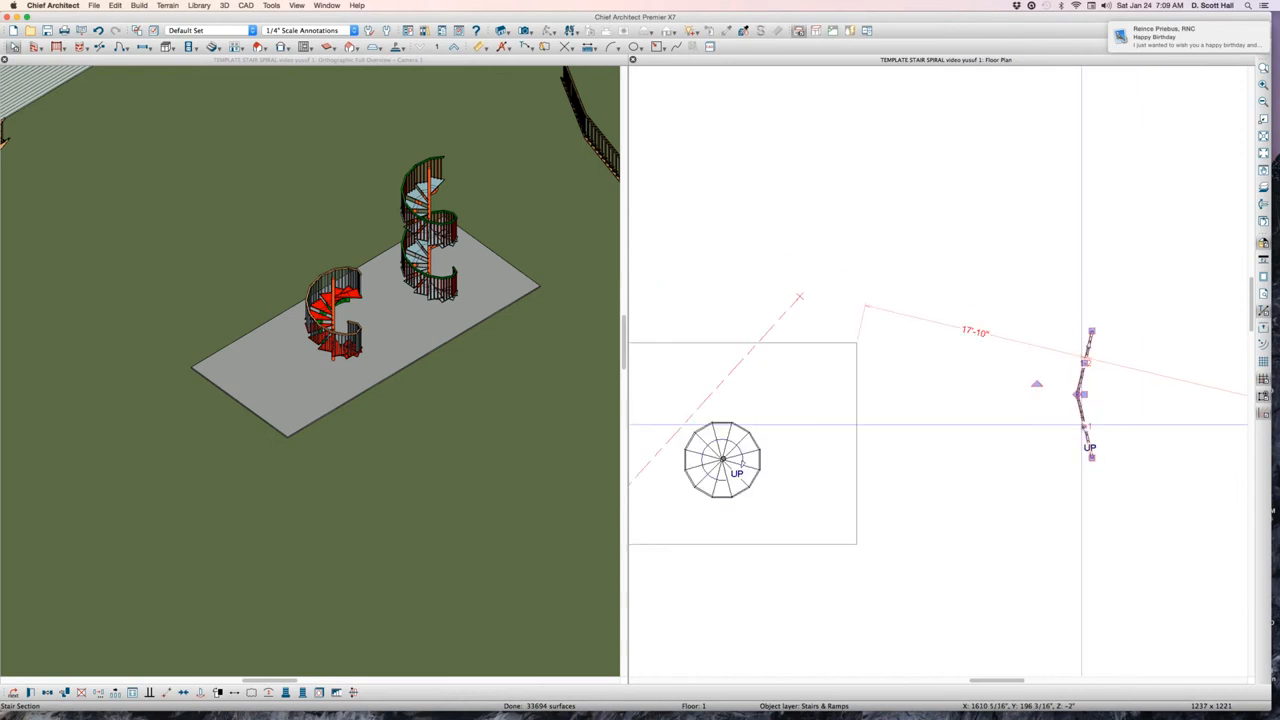
pyautogui.scroll(2, 1078, 364)
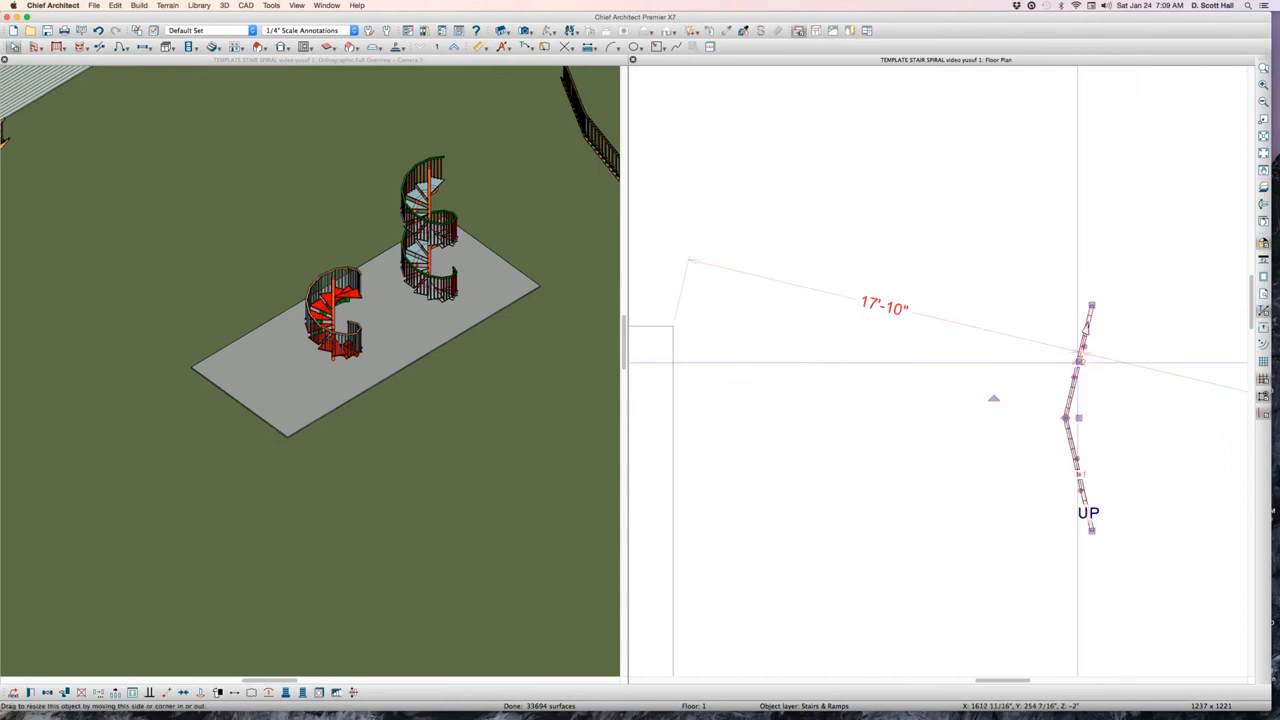
pyautogui.moveTo(1080, 366); pyautogui.dragTo(1193, 387)
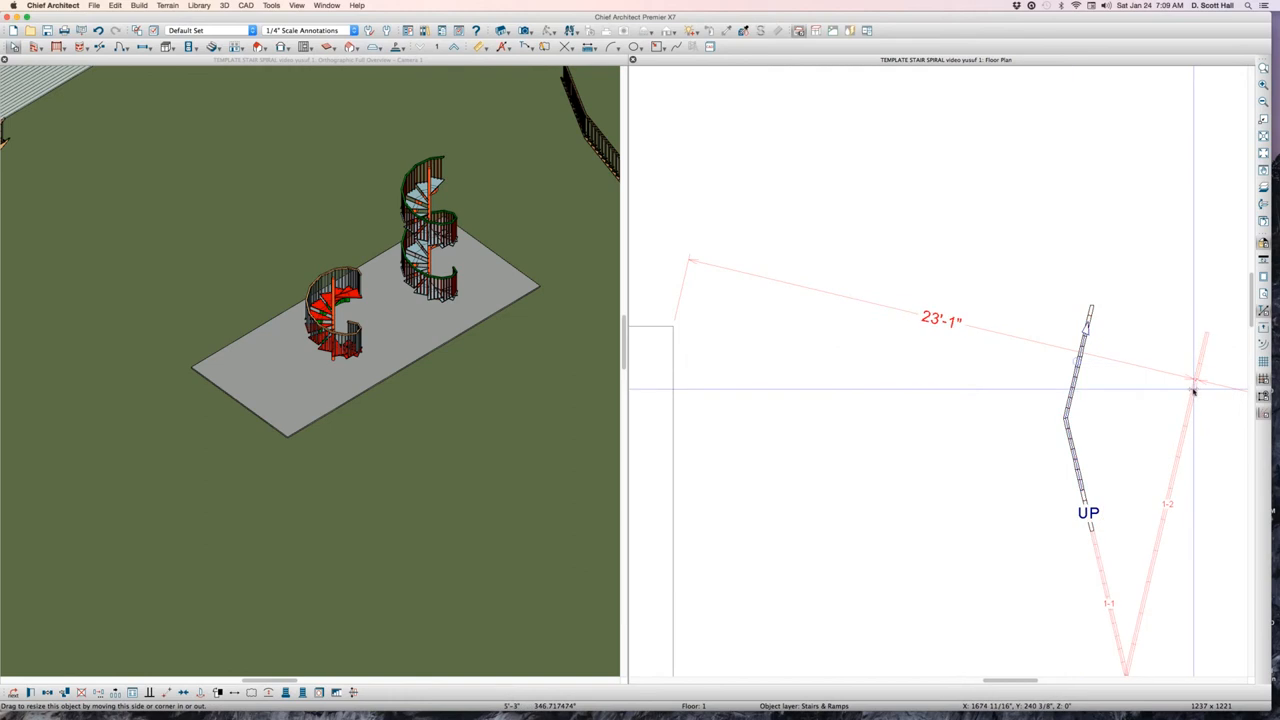
pyautogui.press('l')
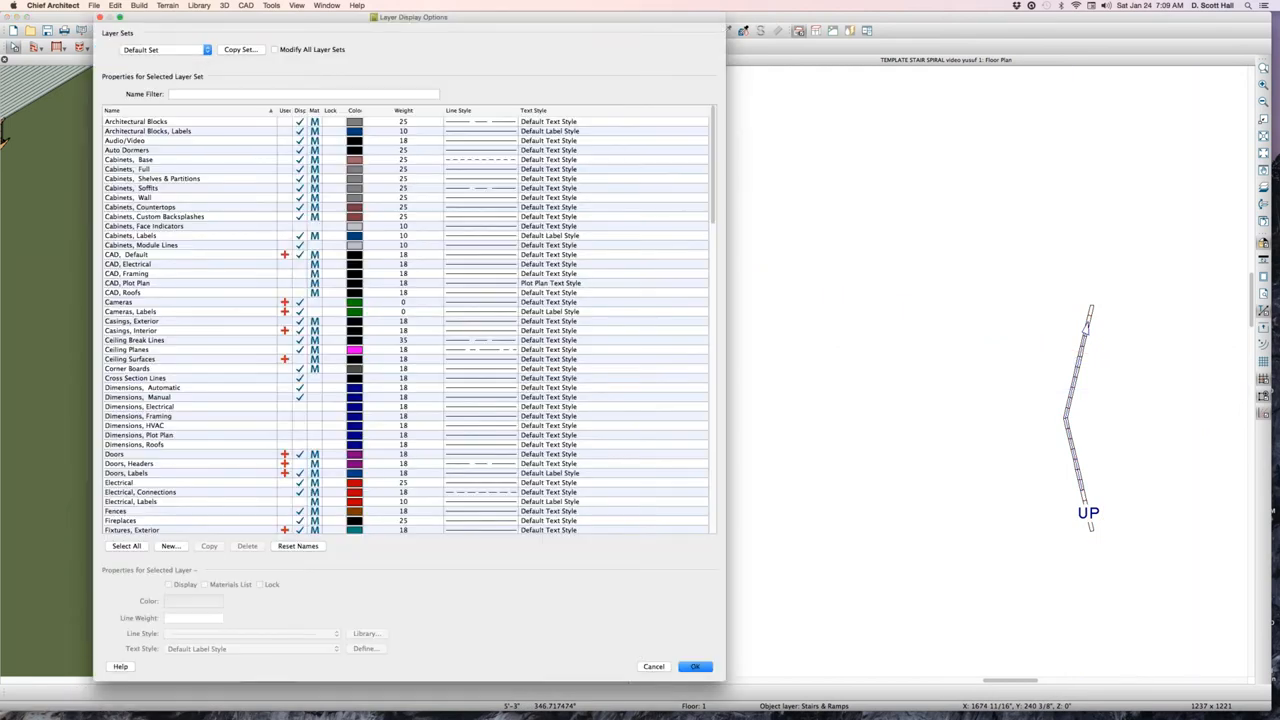
pyautogui.press('Escape')
# Change the two straight sections of the bent narrow staircase into arcs and reshape them into an S-shaped curve
pyautogui.scroll(-2, 996, 413)
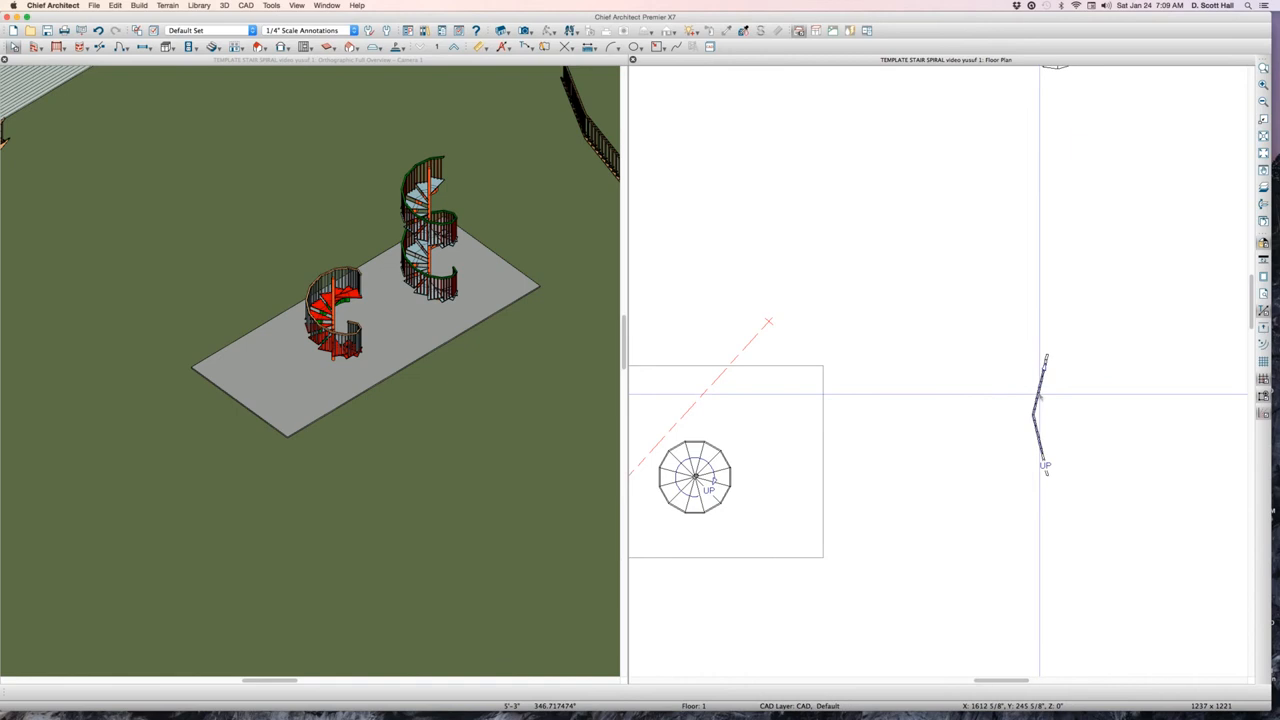
pyautogui.click(1040, 394)
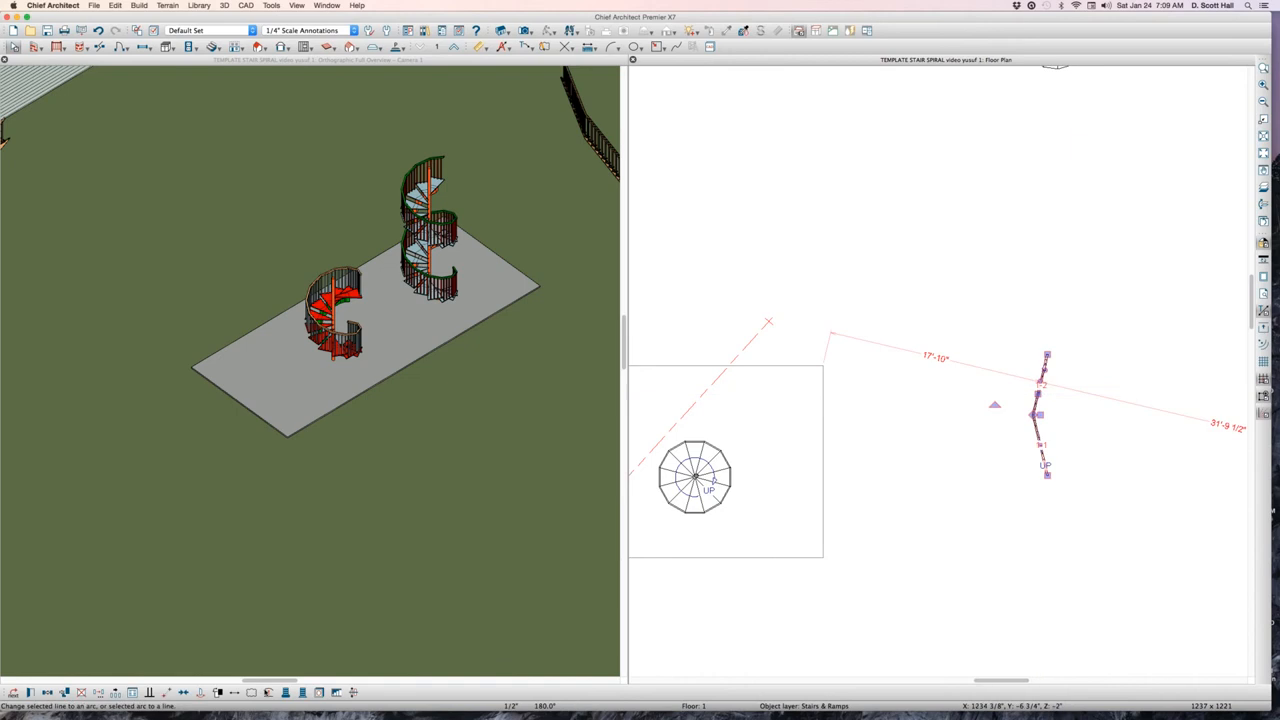
pyautogui.click(267, 691)
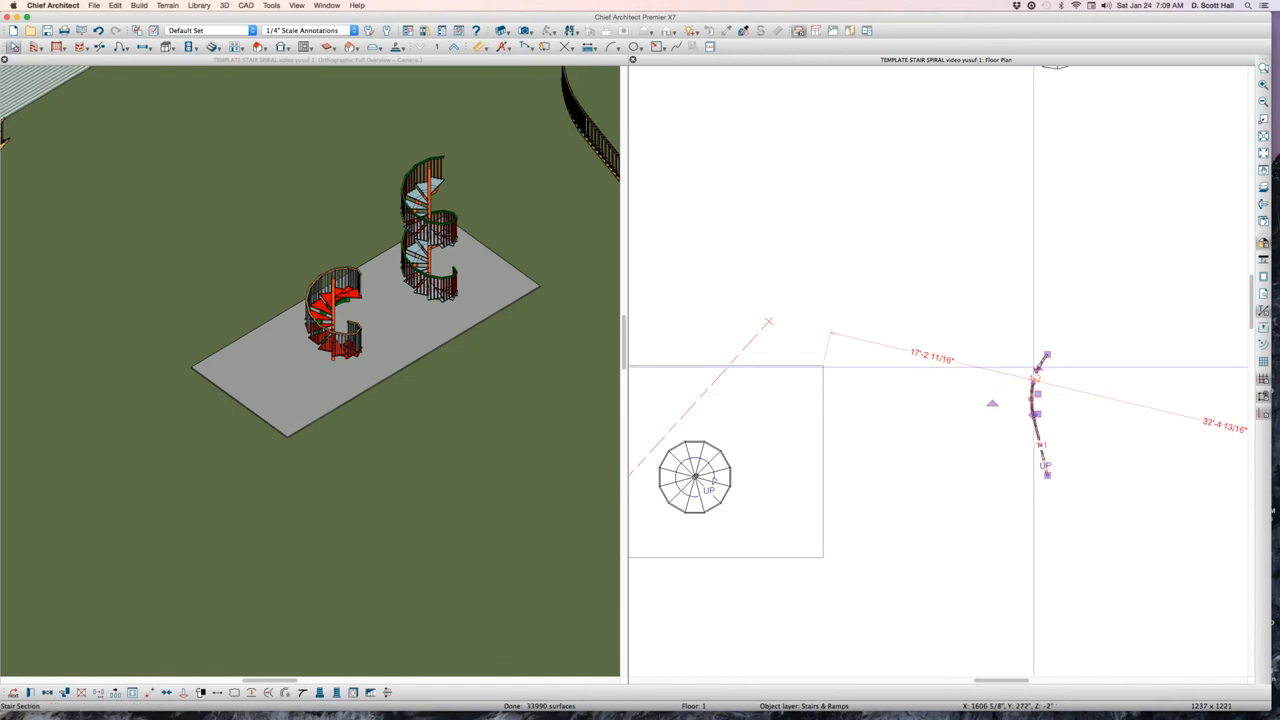
pyautogui.moveTo(1035, 368); pyautogui.dragTo(1038, 445)
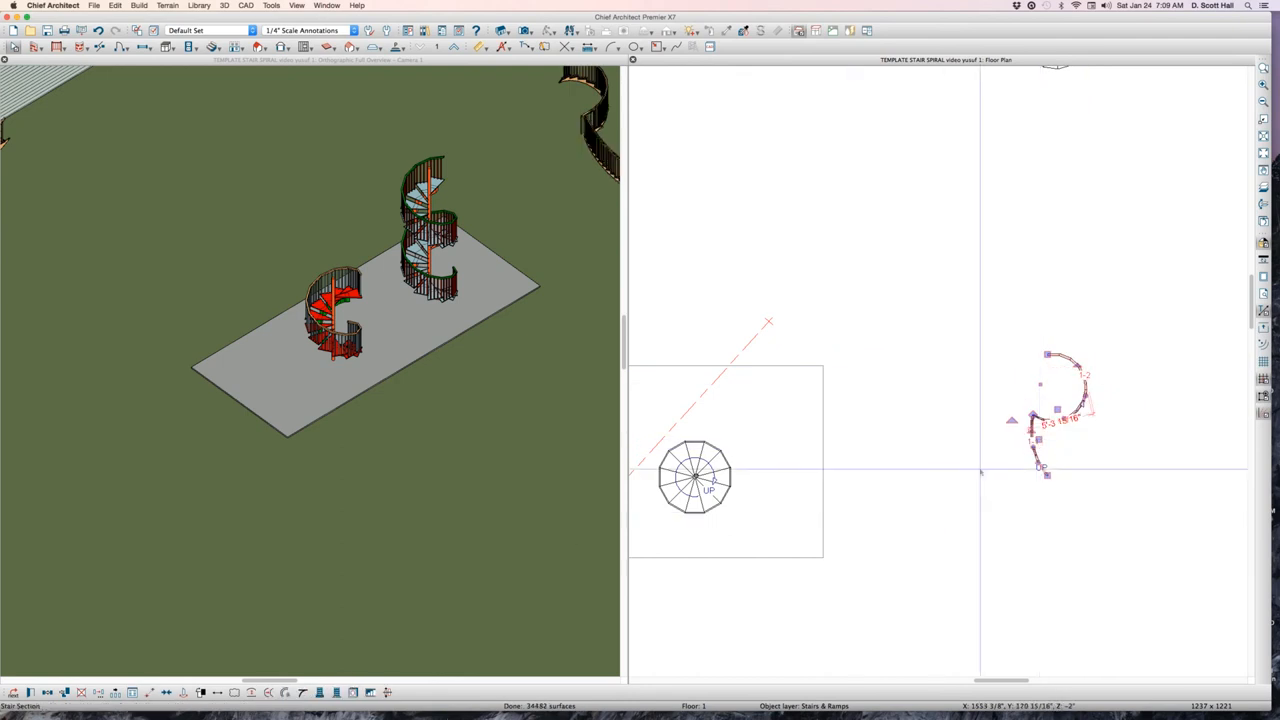
pyautogui.moveTo(1031, 433); pyautogui.dragTo(1052, 375)
pyautogui.scroll(-6, 1017, 454)
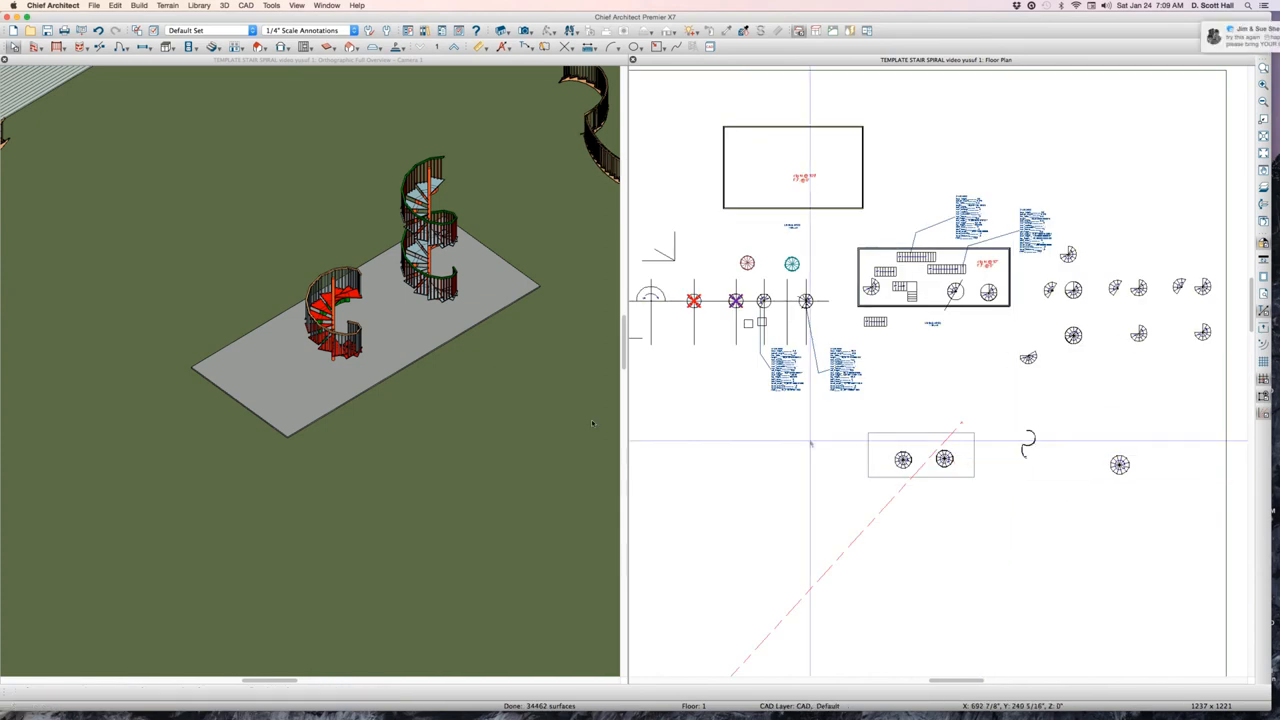